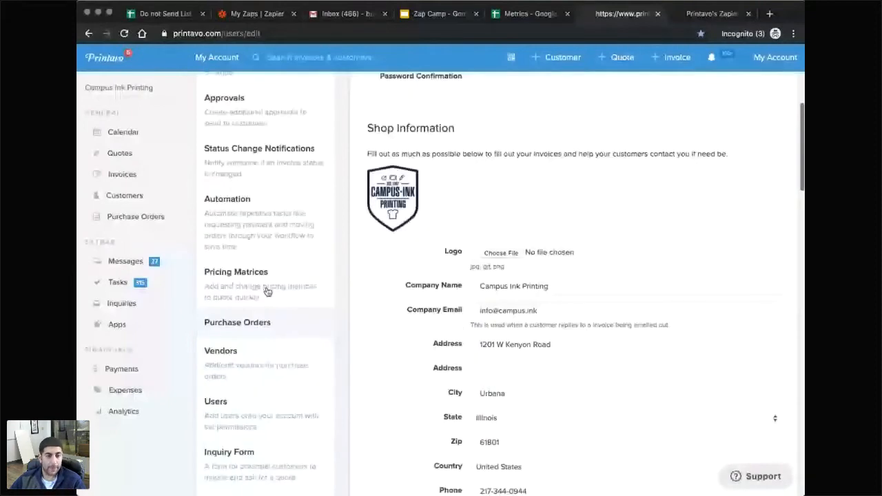
Open Printavo's Status Change Notifications and scroll to the Picked Up and Delivered email rules.
left_click(259, 149)
scroll(411, 293, "down", 10)
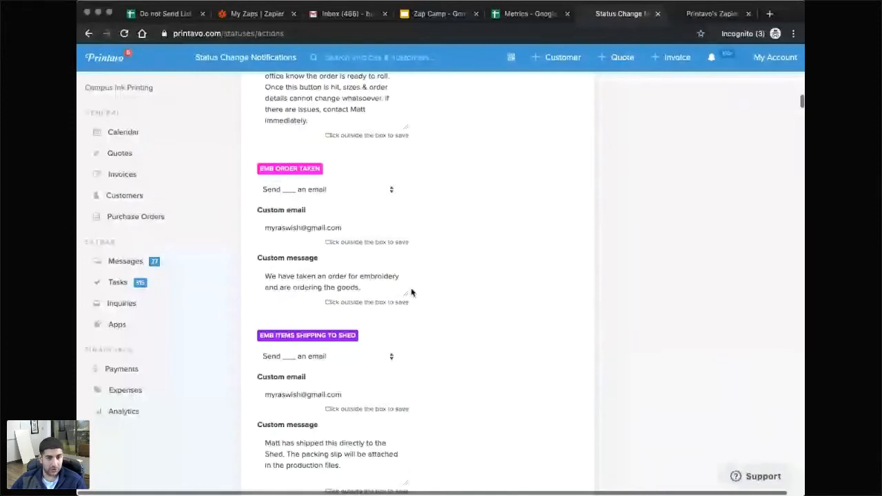
scroll(411, 293, "down", 10)
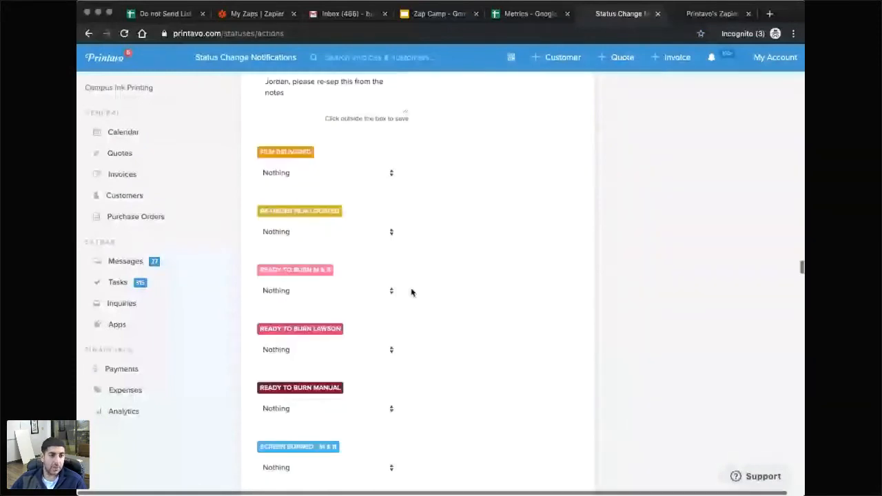
scroll(412, 293, "down", 10)
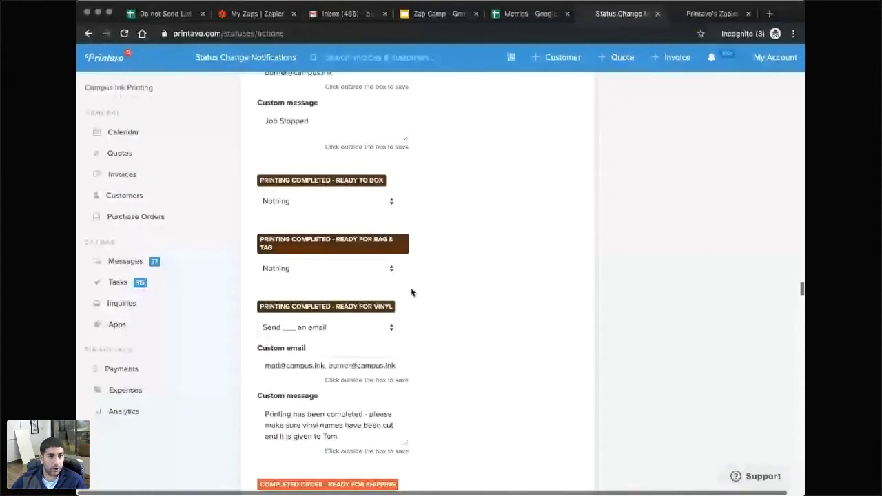
scroll(412, 292, "down", 10)
scroll(313, 215, "up", 3)
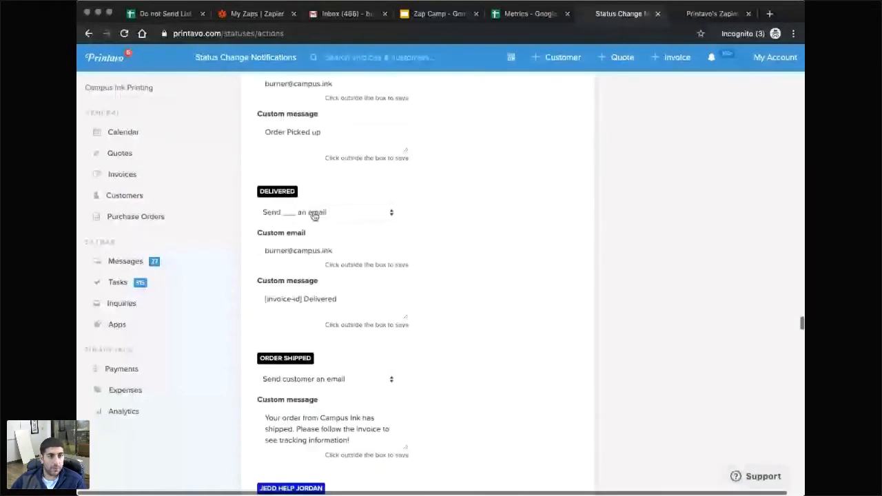
scroll(314, 215, "up", 3)
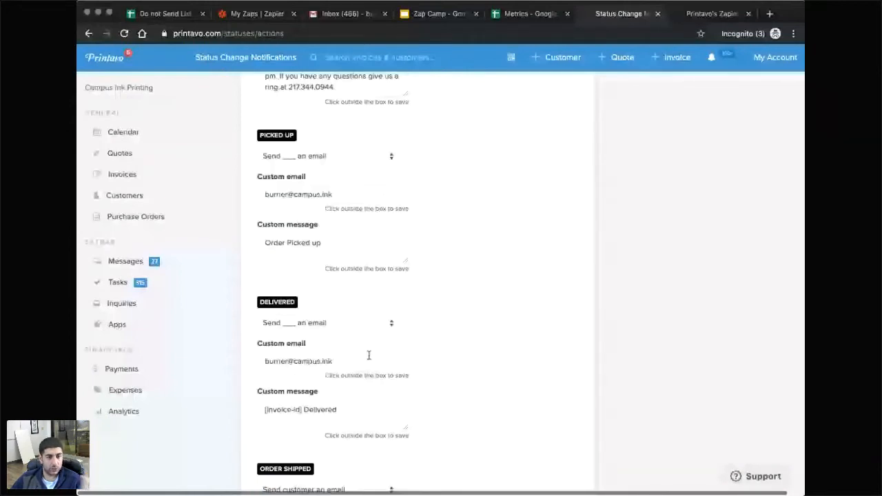
scroll(370, 350, "down", 1)
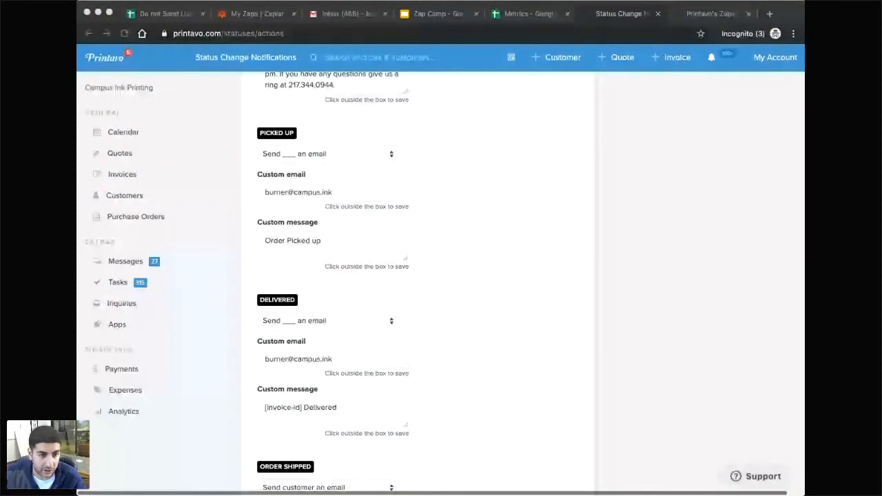
Replace 'Order' in the Picked Up message with the Delivered message's [invoice-id] tag and save.
left_click(343, 359)
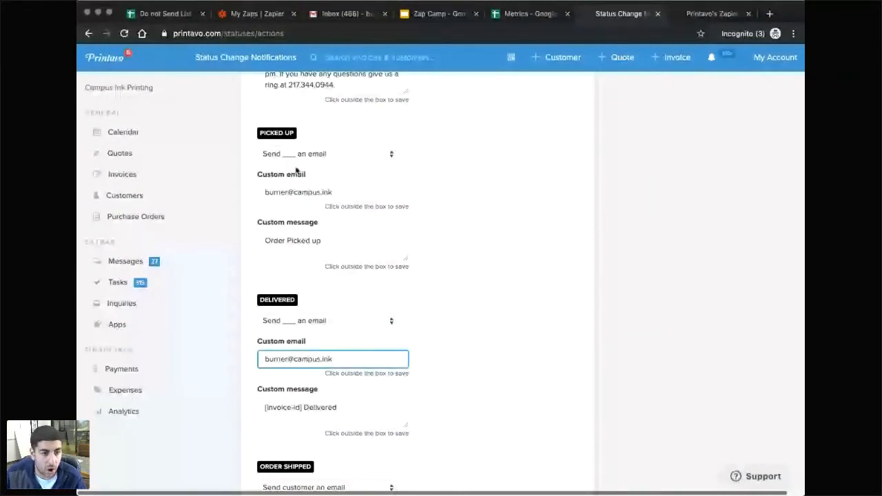
left_click(367, 400)
left_click(292, 240)
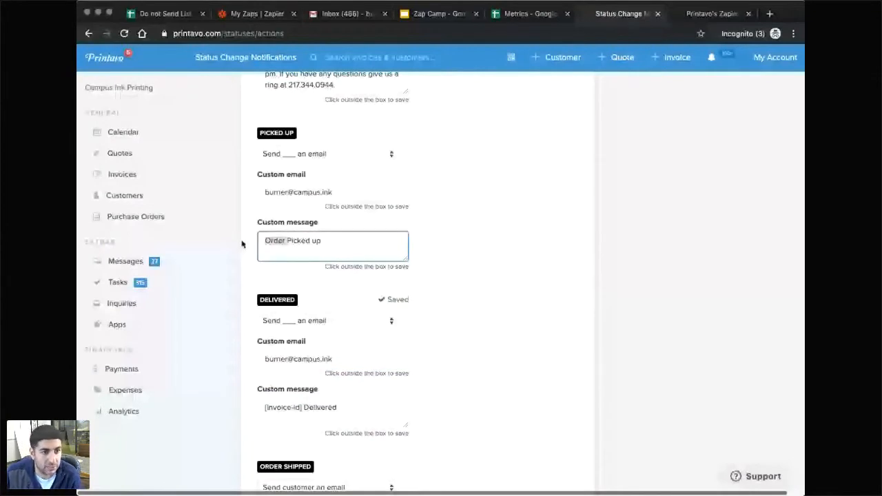
type("[invoice-id]")
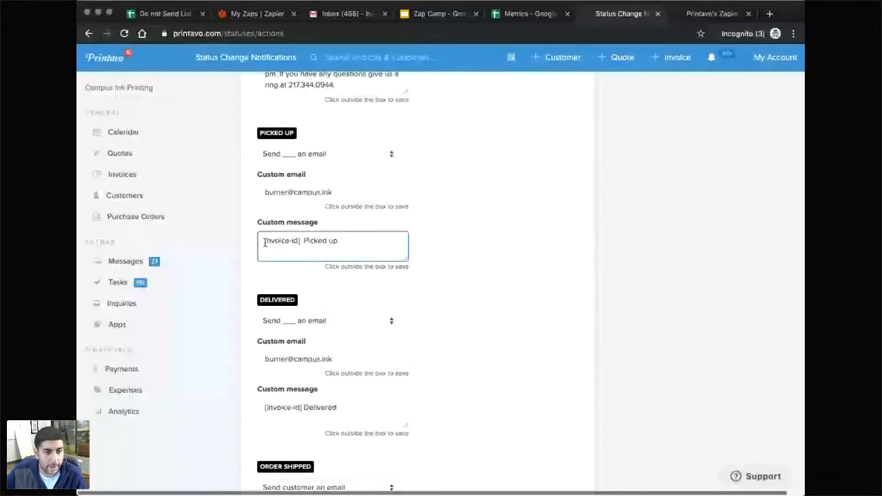
left_click_drag(302, 407, 265, 407)
left_click(317, 167)
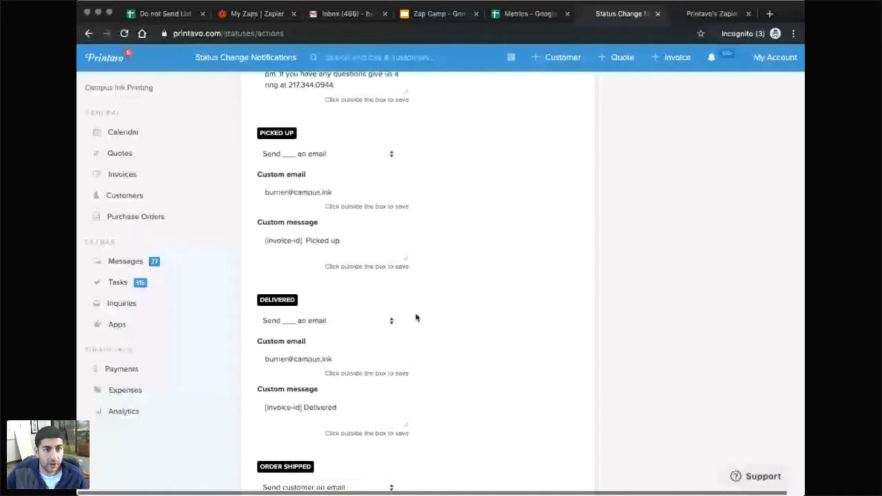
left_click(423, 13)
Add a text box 'Send Email to Burner account' with bullet '- Use status change notificaiton' beside the trigger note.
left_click(330, 173)
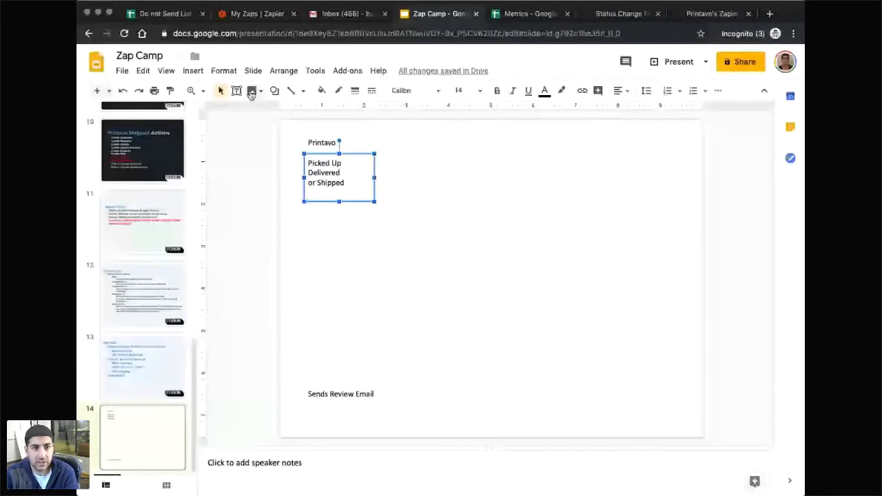
left_click(236, 91)
left_click_drag(414, 155, 516, 214)
type("Send Ema")
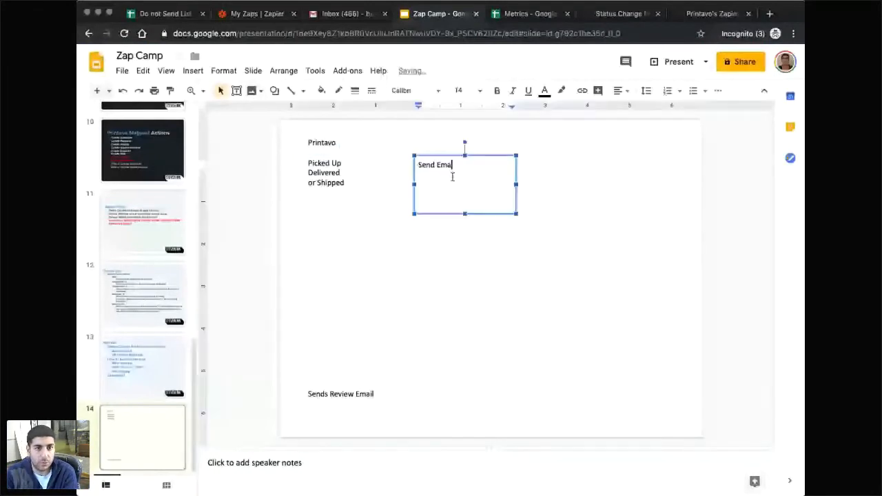
type("il to Bur")
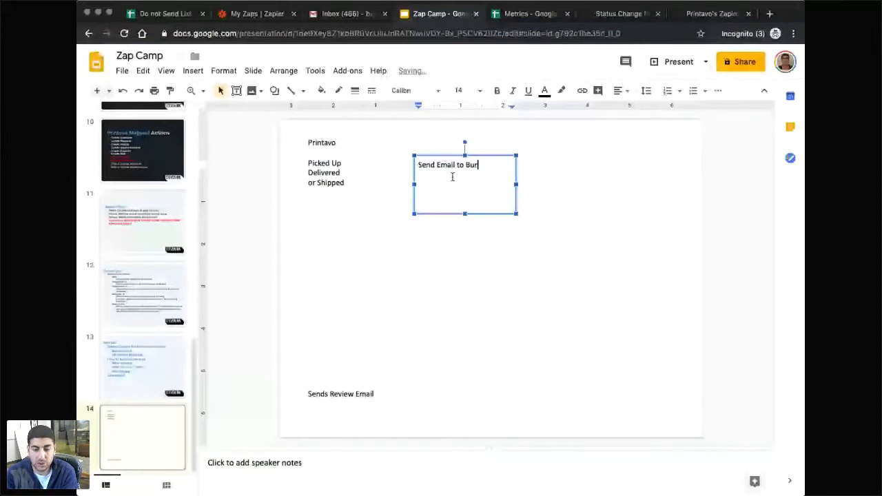
type("ner account")
key("Return")
key("Return")
type("- Use ")
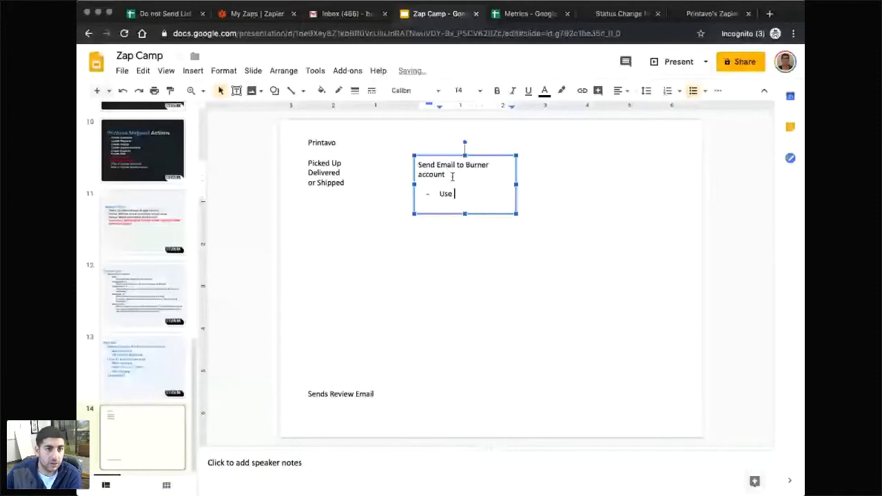
type("status change notificaiton")
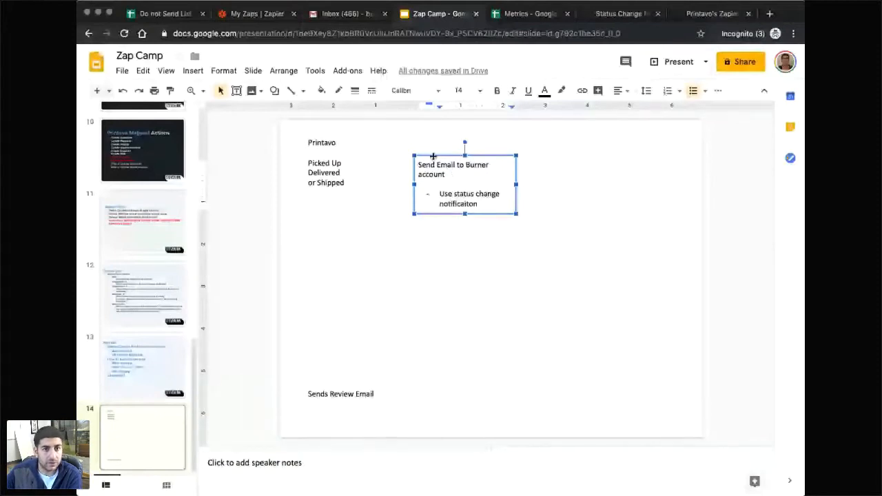
left_click_drag(433, 157, 414, 140)
left_click(336, 211)
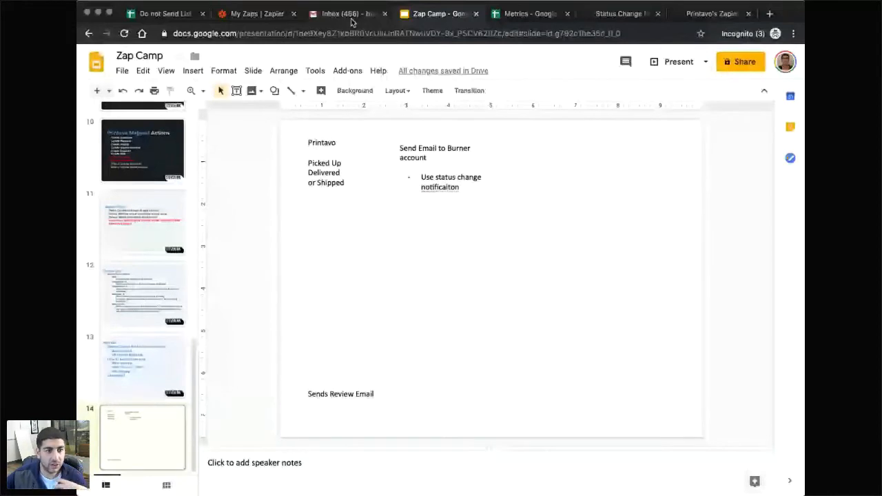
Search for the 'test' invoice #13849 and change its status from Picked Up to Delivered.
left_click(622, 14)
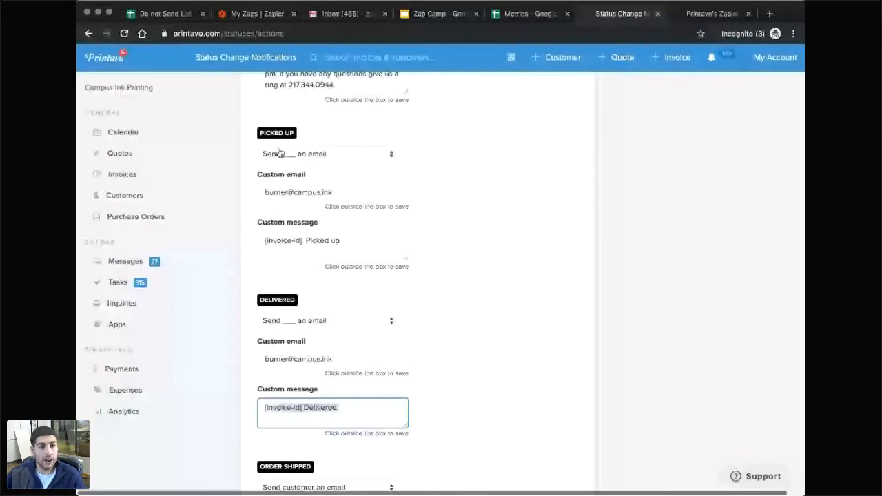
left_click(279, 153)
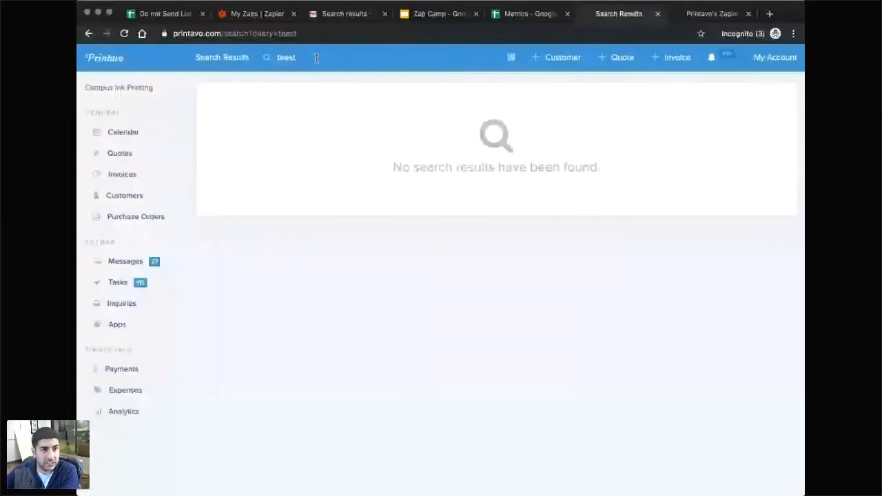
left_click_drag(316, 58, 222, 50)
type("test")
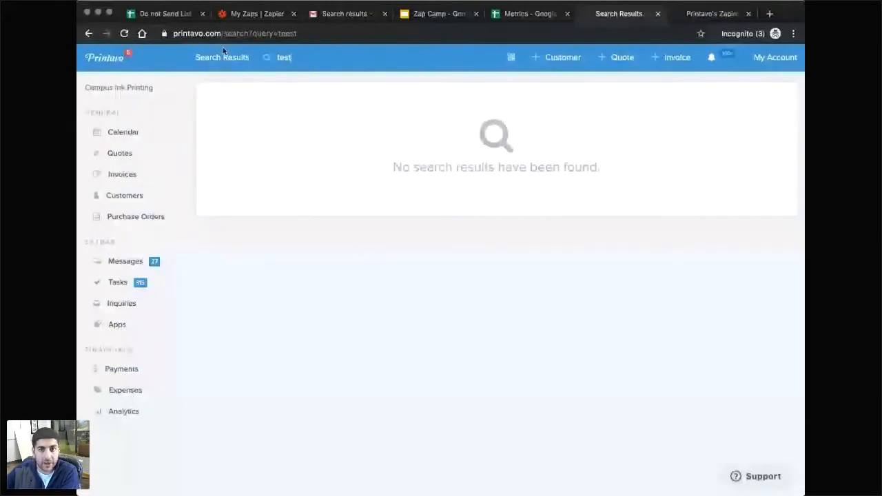
key("Return")
left_click(691, 102)
scroll(577, 321, "down", 5)
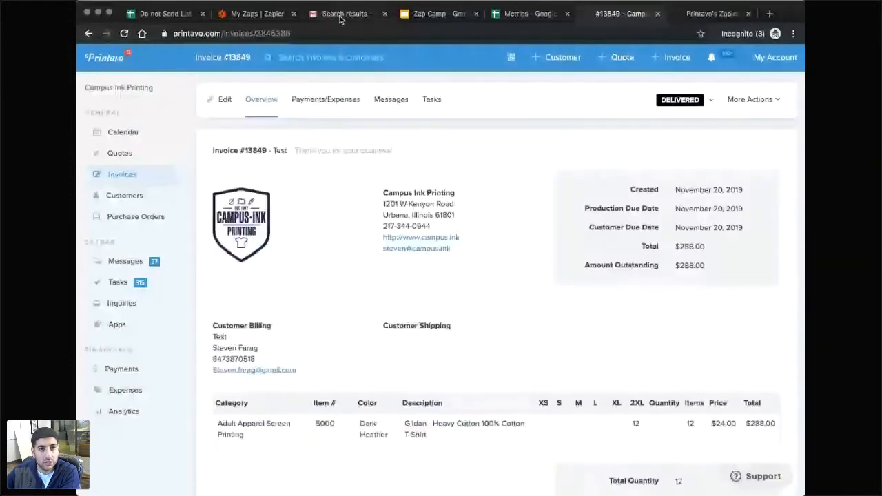
scroll(386, 186, "down", 5)
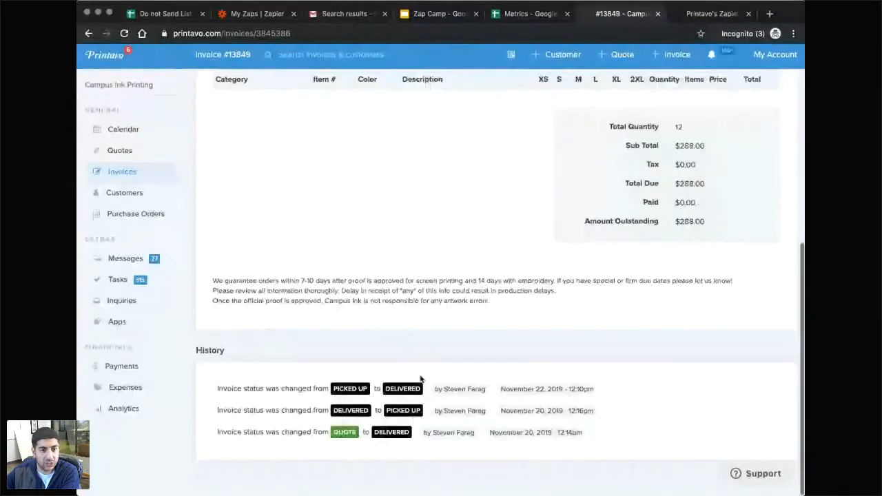
left_click_drag(369, 392, 247, 391)
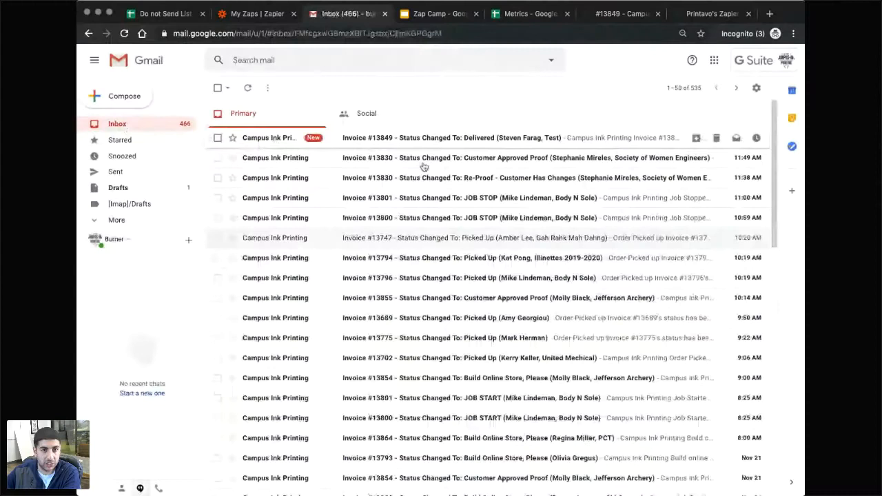
Open the 'Status Changed To: Delivered' email and check its invoice #13849 details.
left_click(419, 162)
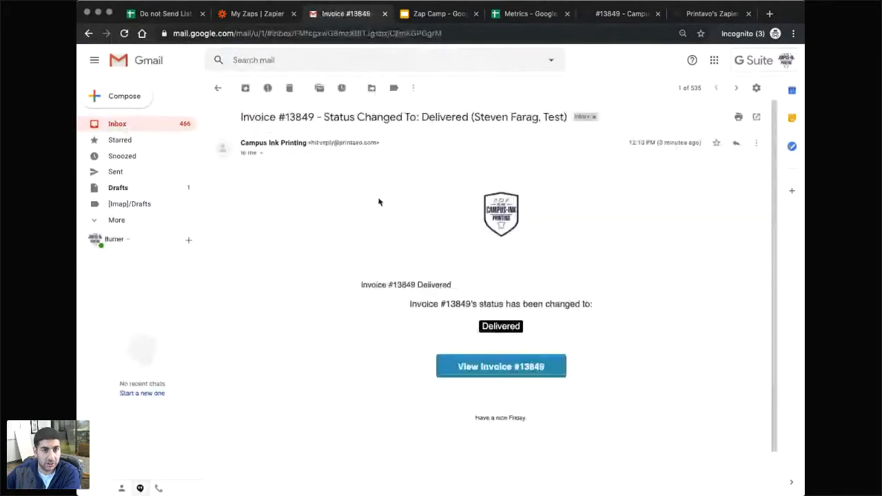
double_click(402, 285)
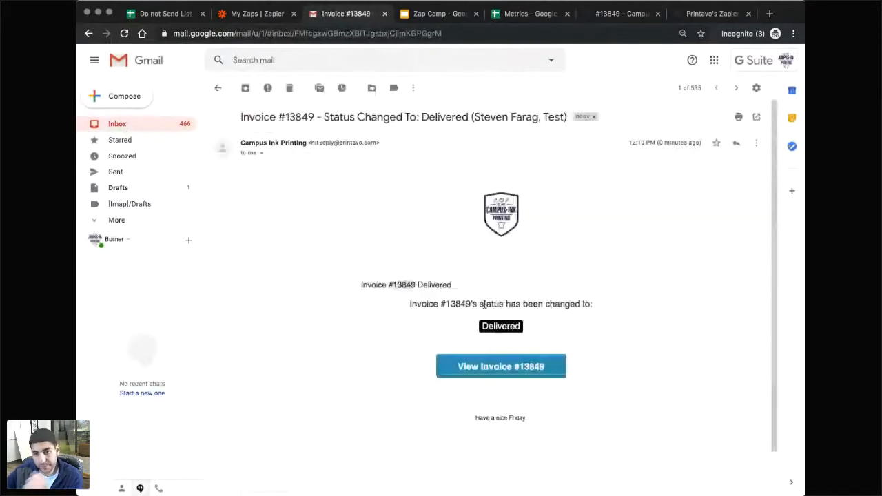
double_click(463, 304)
left_click(502, 287)
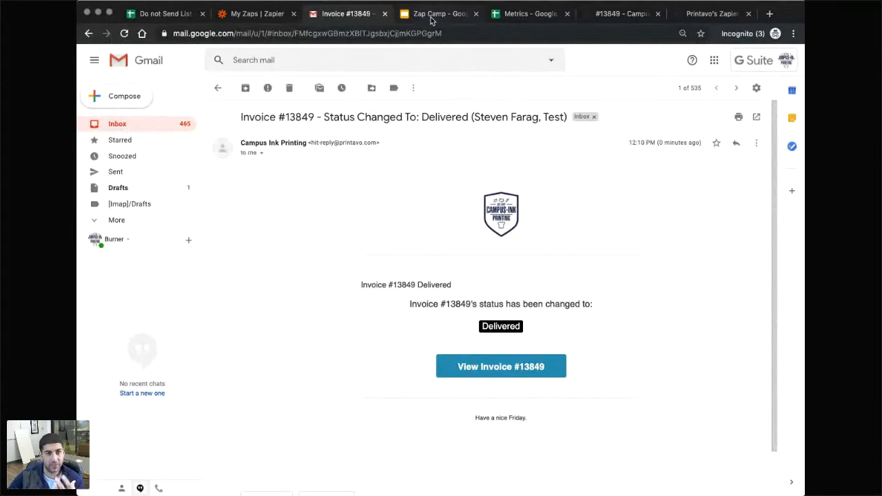
left_click(431, 16)
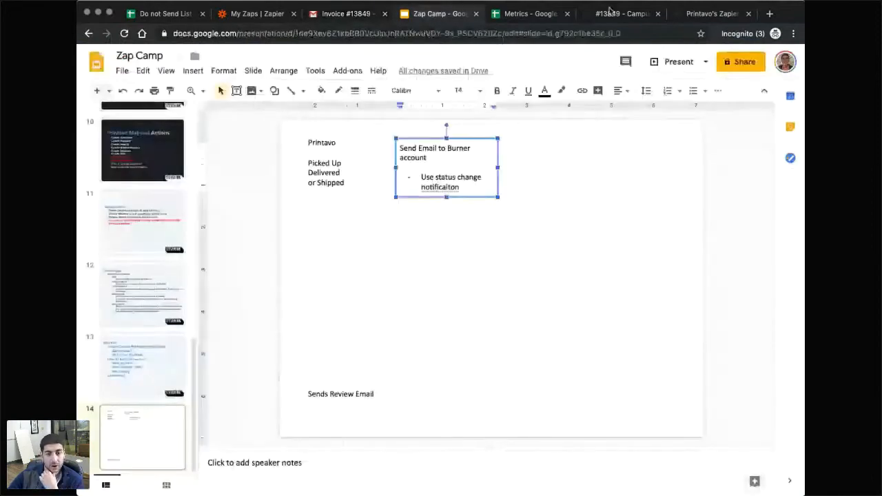
Leave the Status Change to Email to Thank You (Webinar) zap and start a new zap with Gmail.
left_click(257, 14)
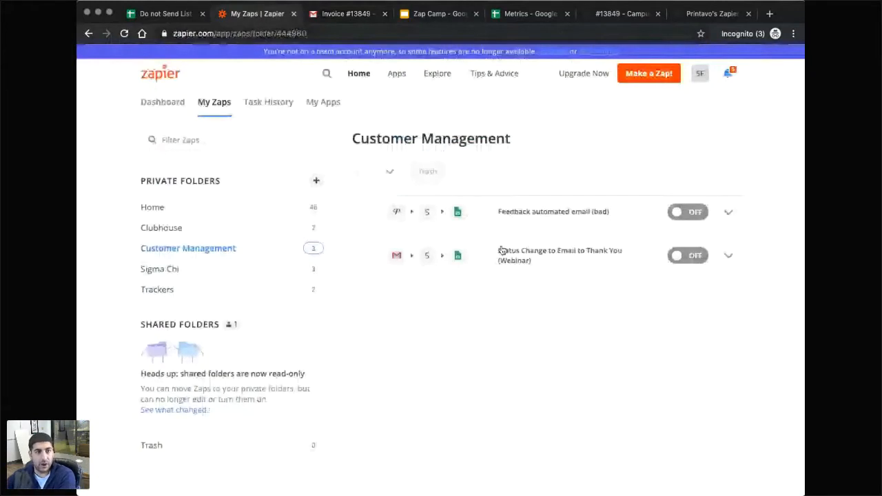
left_click(502, 250)
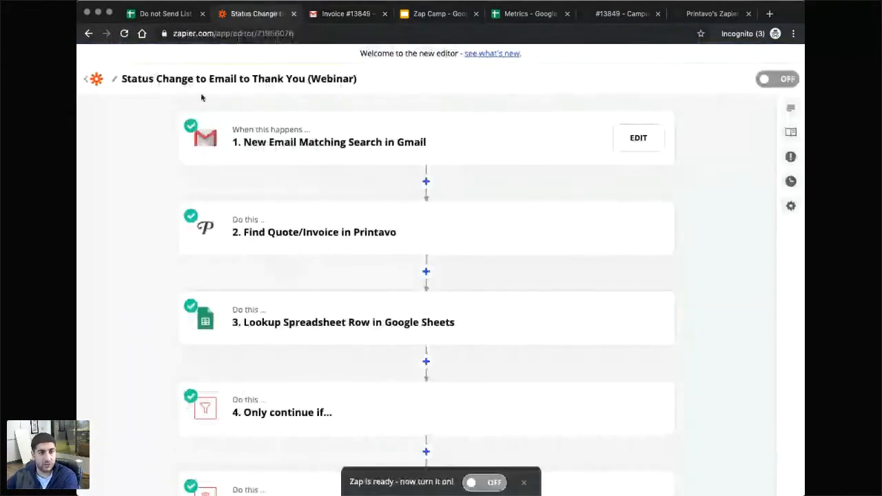
left_click(84, 83)
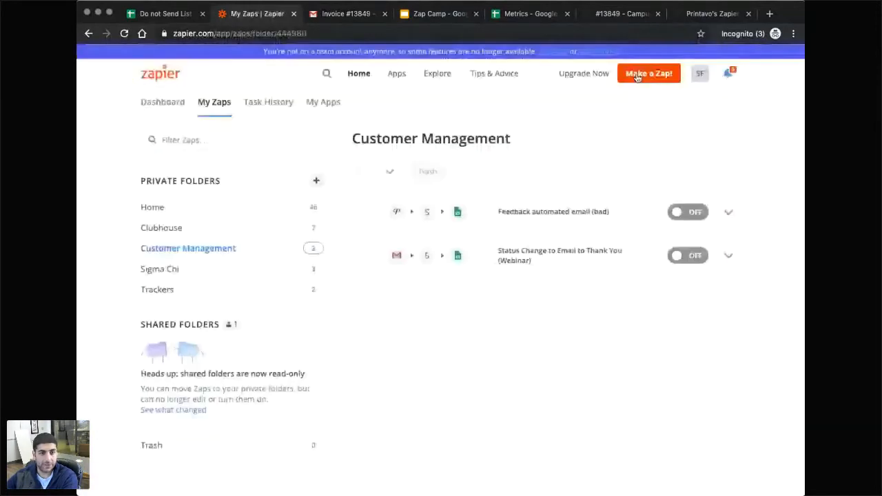
left_click(638, 74)
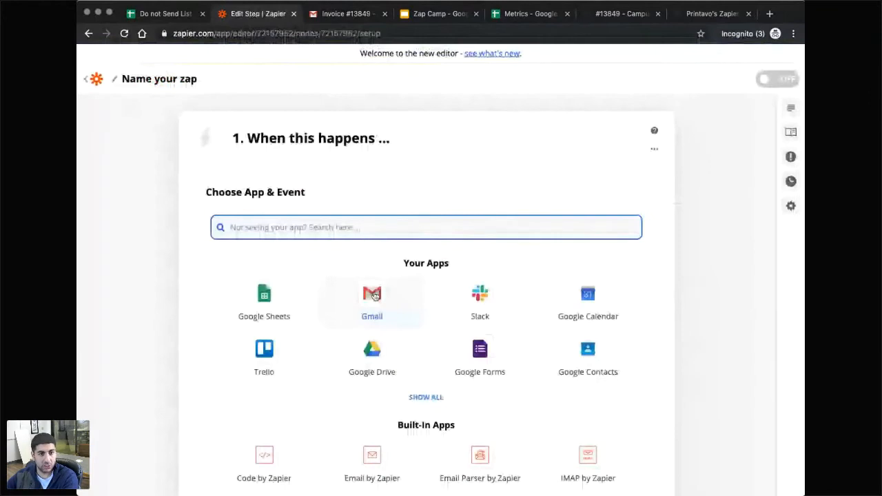
left_click(372, 296)
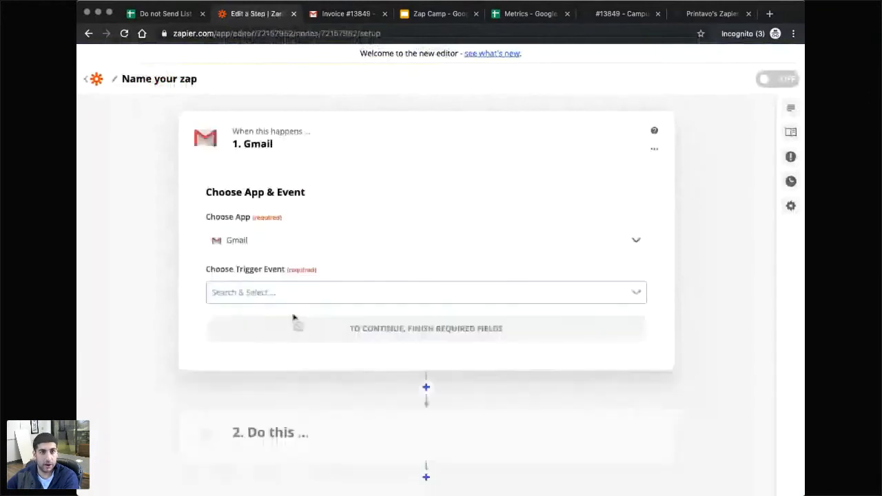
left_click(435, 15)
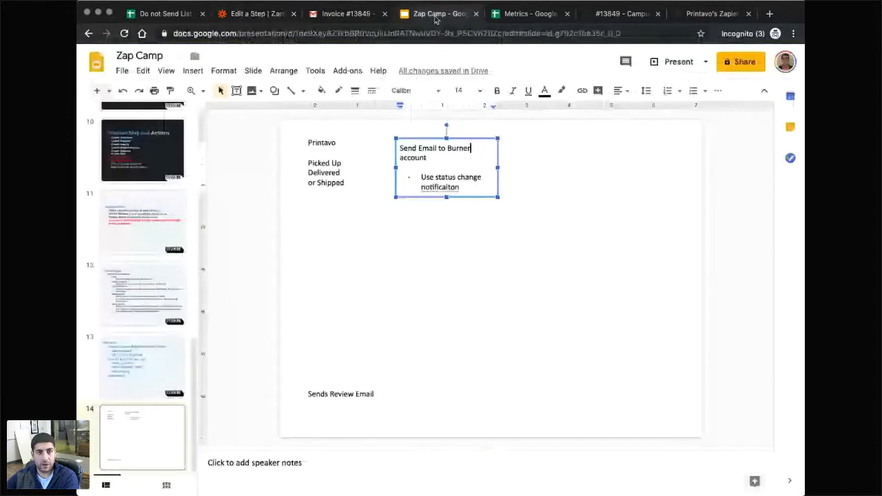
Duplicate the slide's note and move the copy to the right as 'Search Gmail'.
key("ctrl+d")
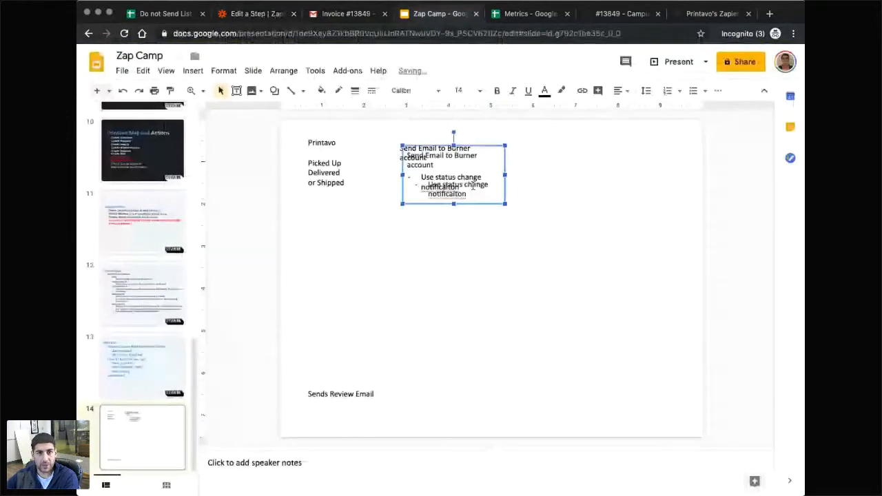
left_click_drag(480, 146, 616, 144)
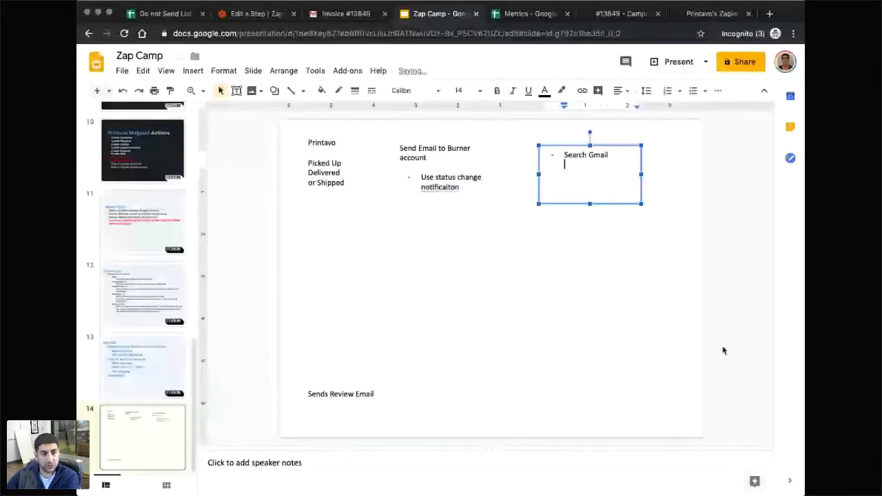
left_click(249, 14)
left_click(244, 241)
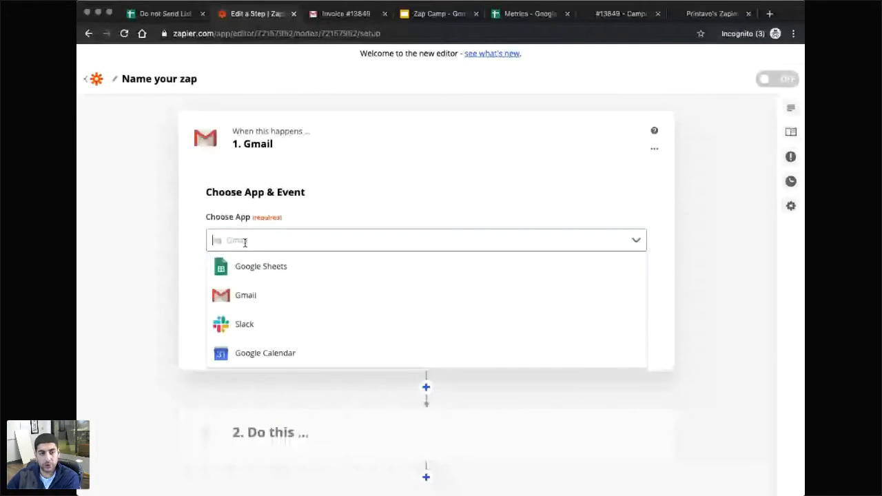
Set the trigger to Gmail's New Email Matching Search on the burner account.
left_click(245, 295)
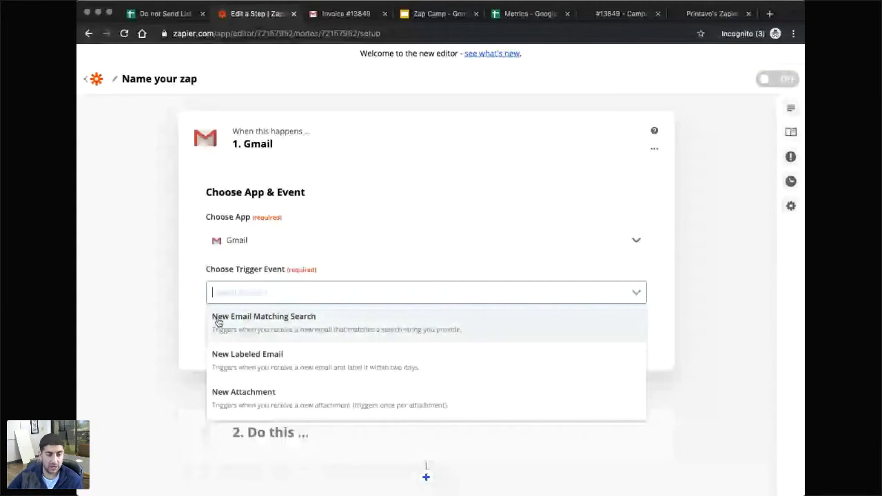
left_click(269, 325)
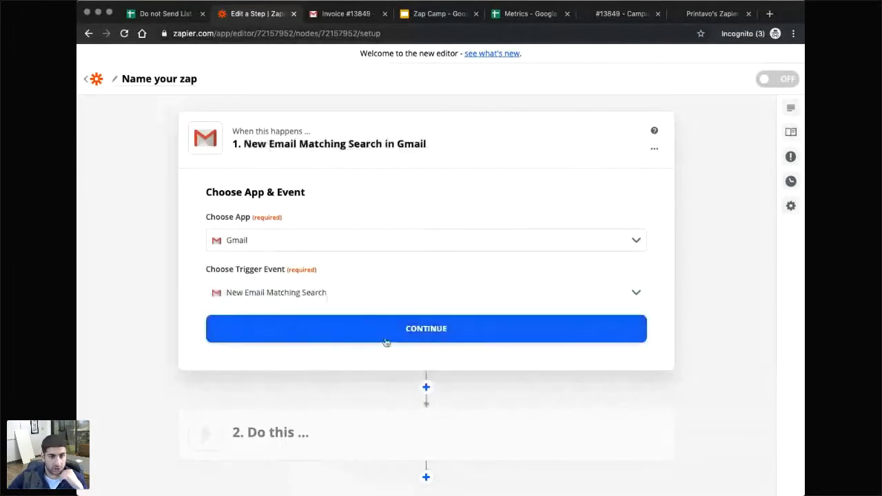
left_click(409, 333)
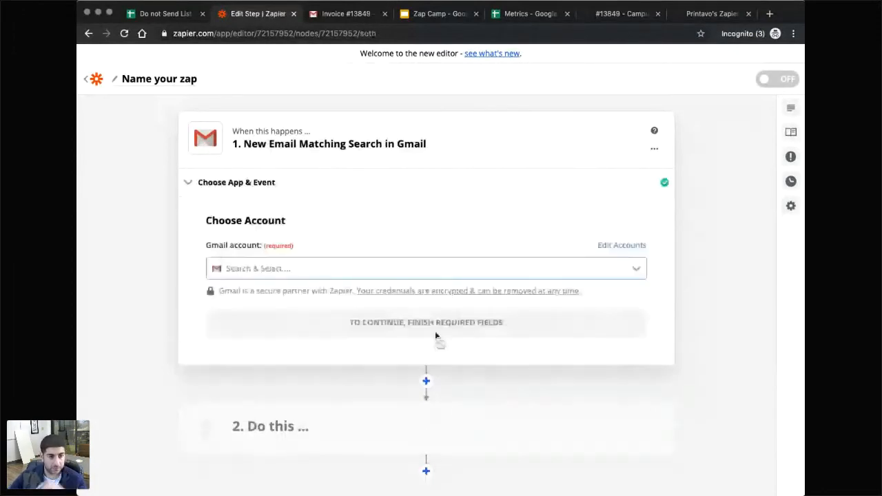
left_click(432, 268)
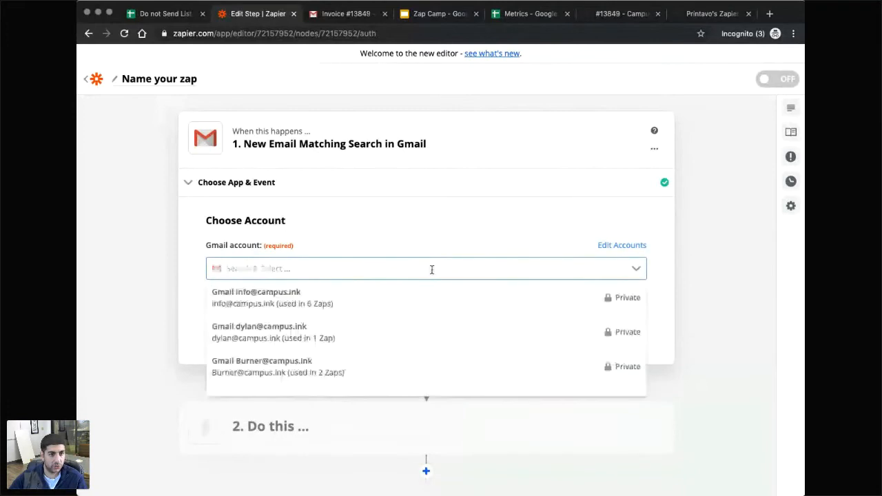
left_click(312, 363)
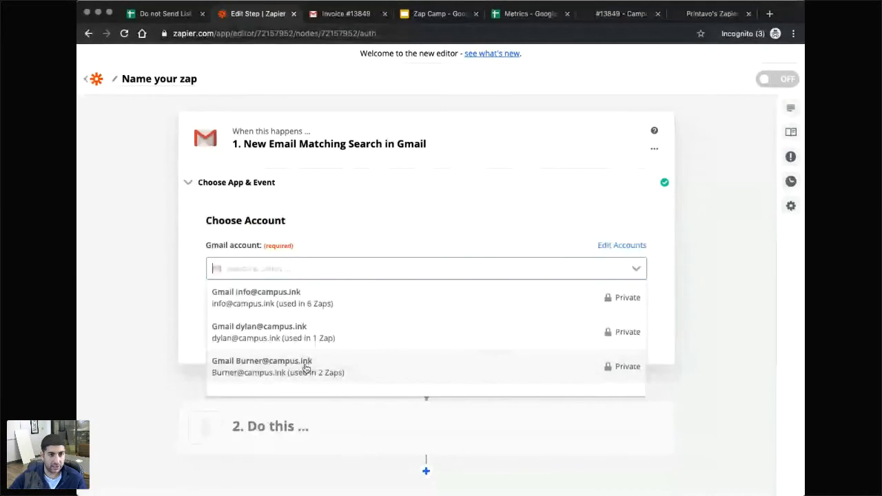
left_click(546, 329)
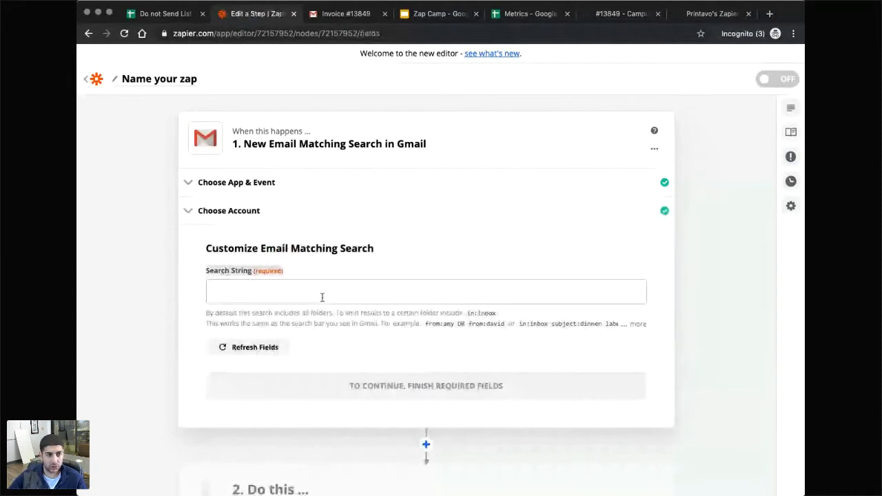
Start the trigger's Search String with the subject: filter.
left_click_drag(206, 313, 303, 311)
left_click(348, 313)
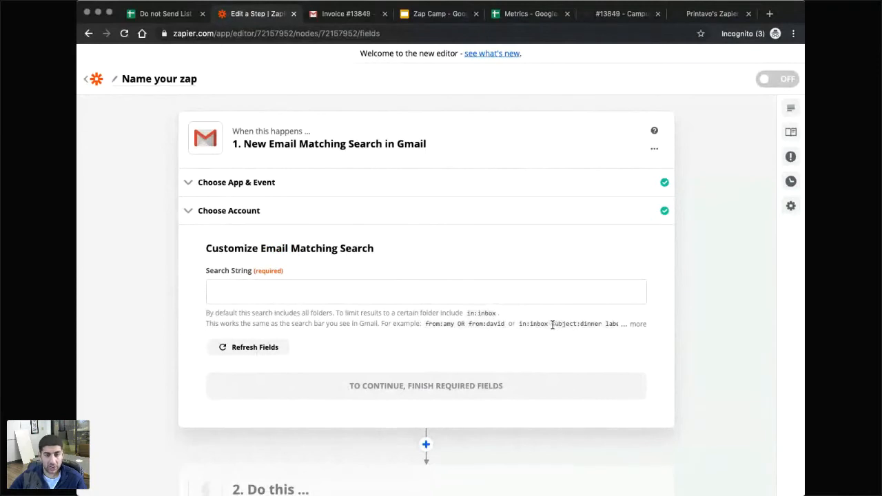
left_click_drag(552, 324, 582, 324)
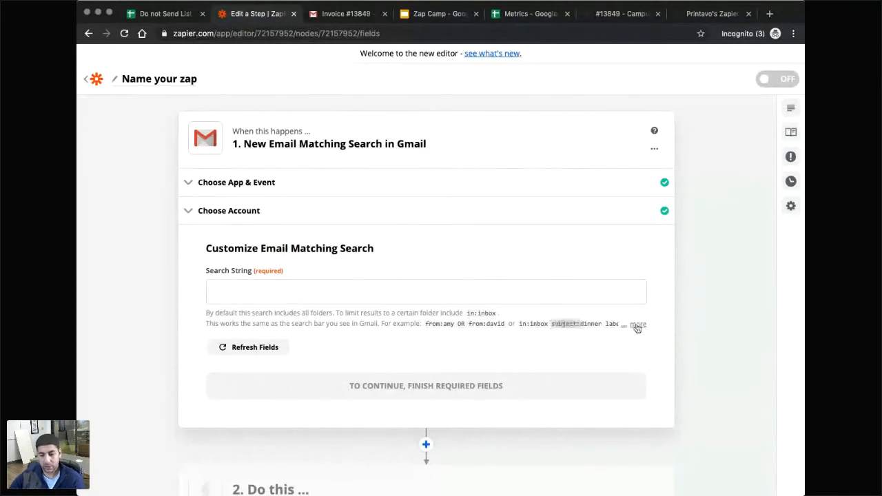
left_click(348, 293)
type("subject:")
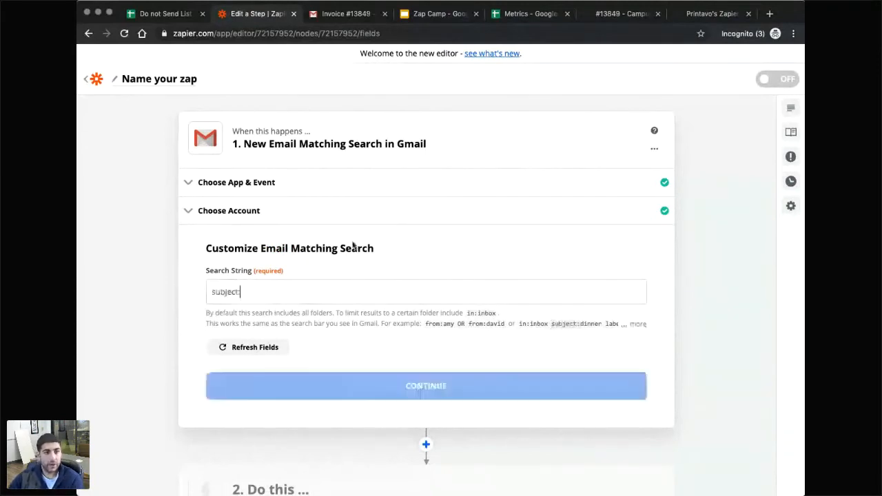
Complete the search string as 'subject: Delivered' from the invoice email, then load zapier in that tab.
left_click(337, 14)
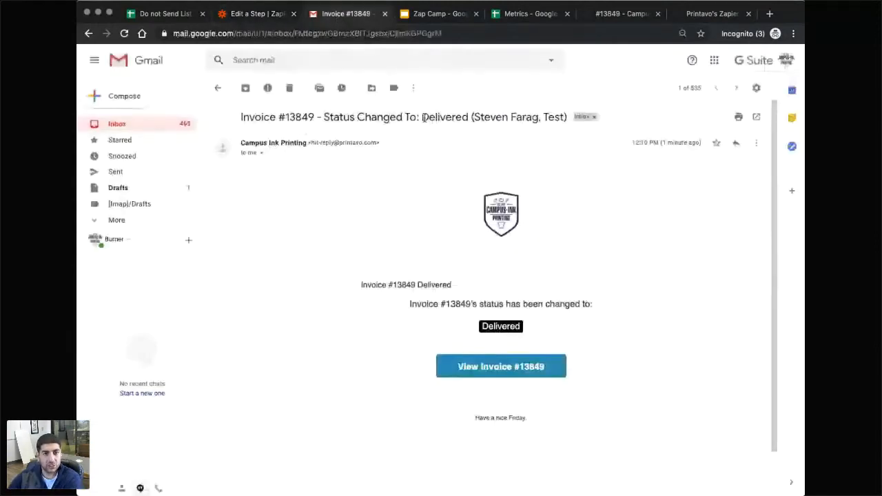
left_click_drag(422, 118, 468, 119)
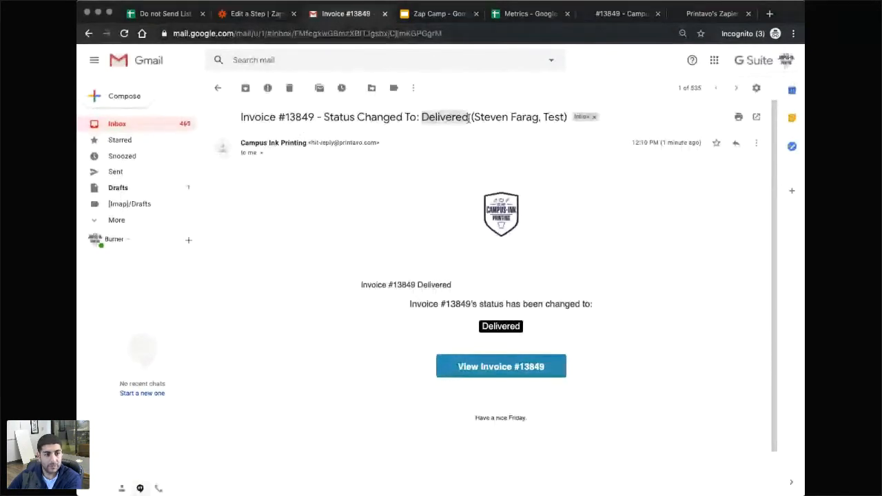
key("ctrl+shift+Tab")
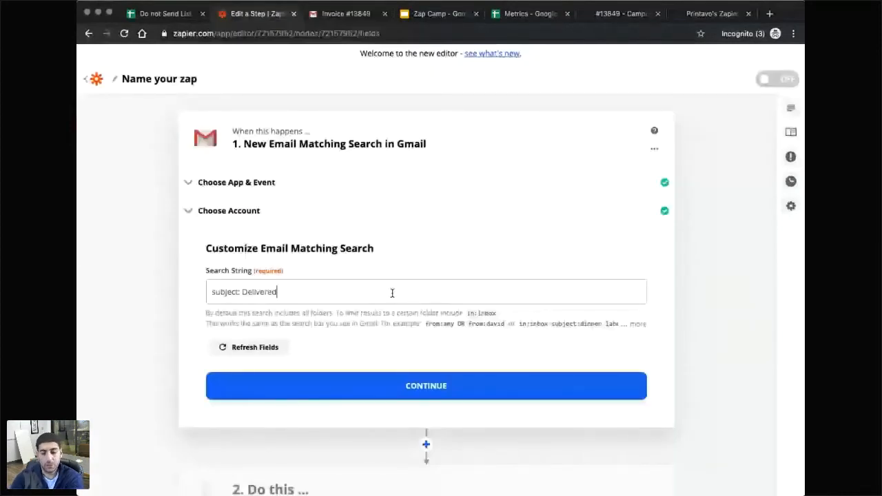
key("ctrl+Tab")
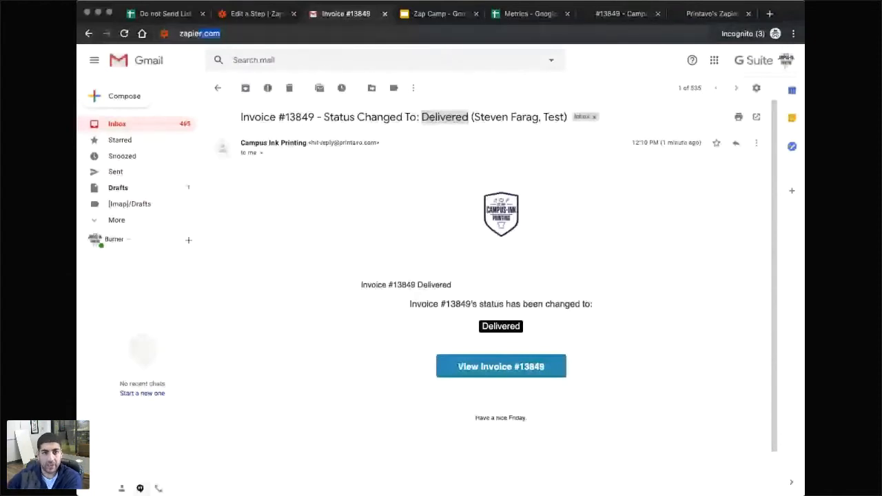
type("zapier")
key("Return")
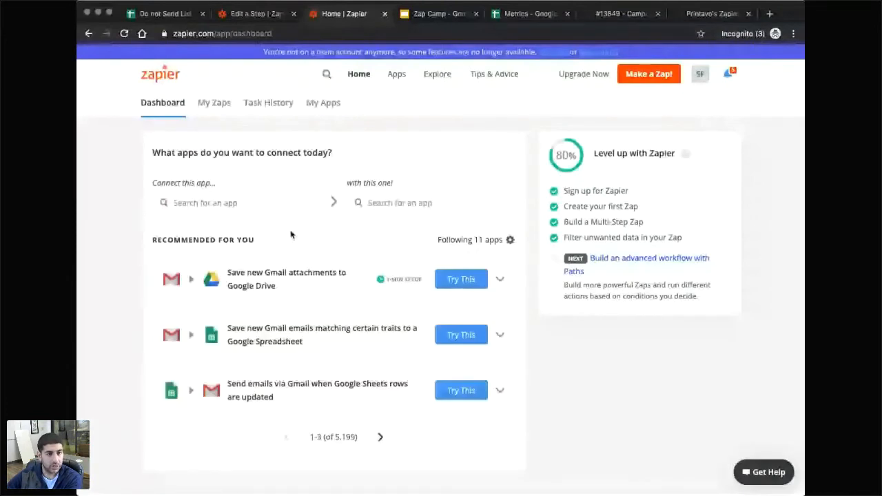
Expand the Gmail trigger's search settings in the Customer Management folder's Status Change zap.
left_click(214, 102)
left_click(174, 252)
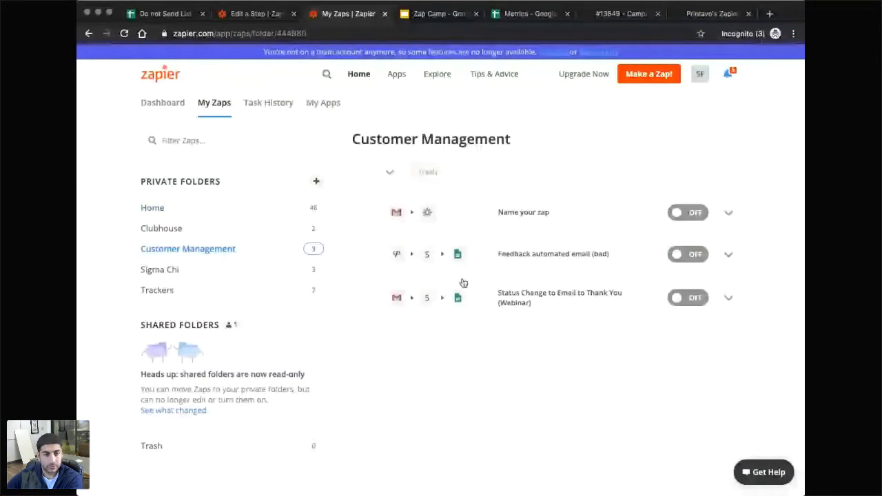
left_click(464, 285)
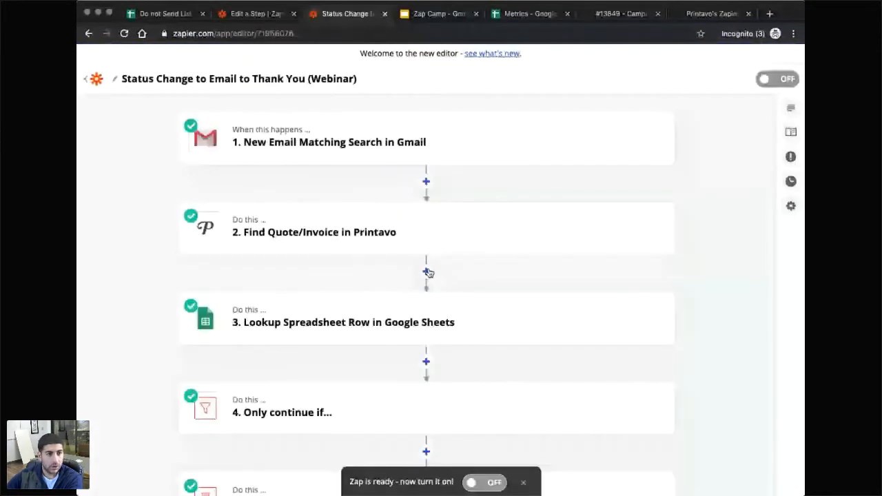
left_click(320, 150)
left_click(234, 224)
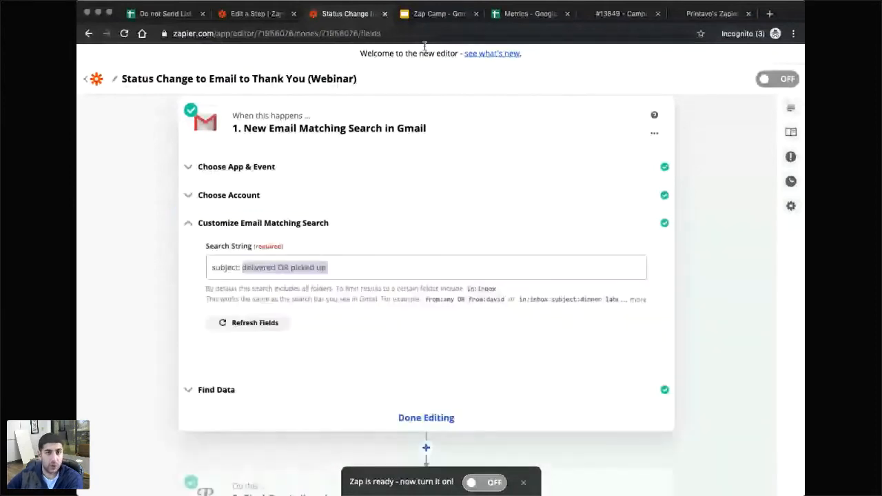
left_click(610, 20)
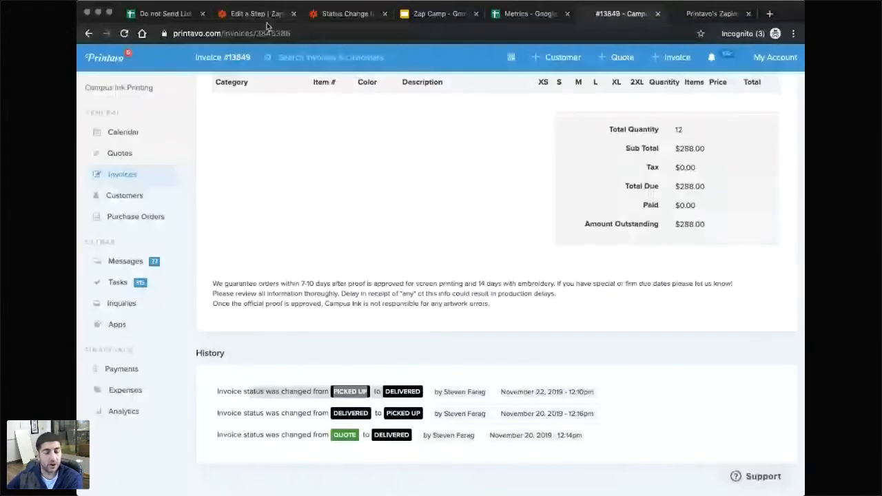
Back in the new zap, change the Gmail search string to 'subject: delivered OR picked up'.
left_click(266, 24)
left_click(374, 284)
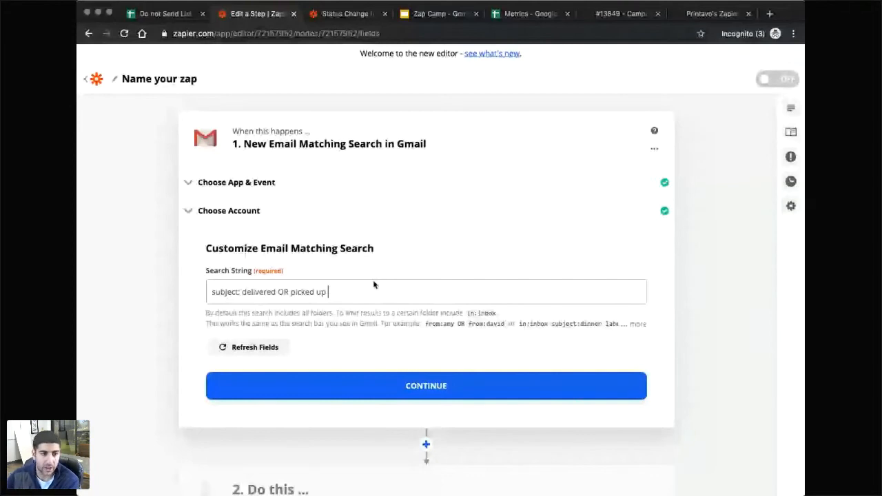
Confirm the search string and test the Gmail trigger, loading sample emails A, B and C.
left_click(277, 250)
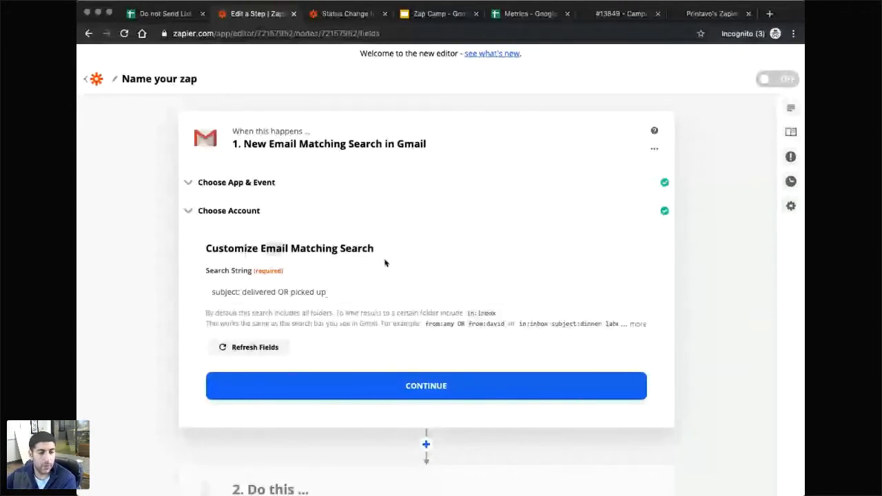
left_click(357, 385)
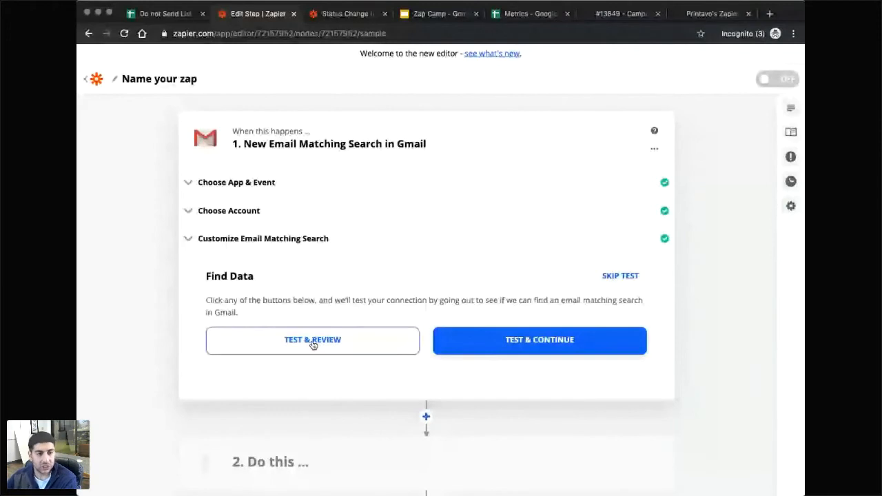
left_click(312, 343)
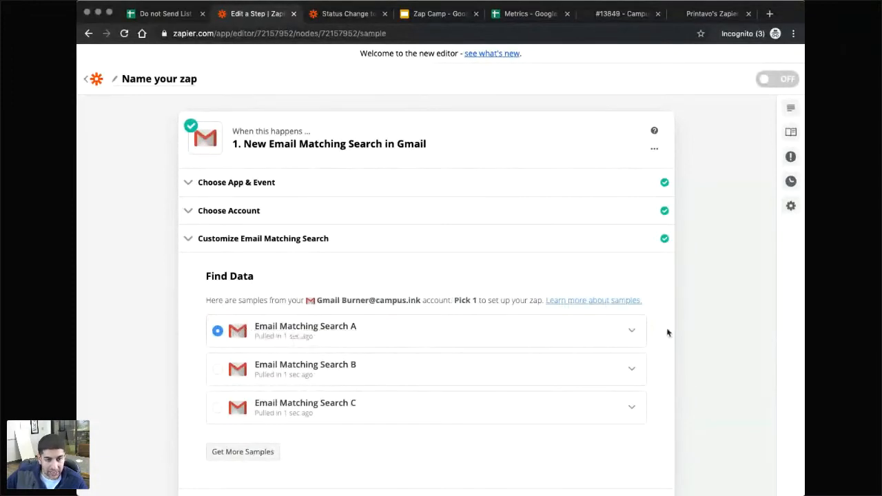
Expand Email Matching Search A and scroll through its body_plain and body_html contents.
left_click(632, 332)
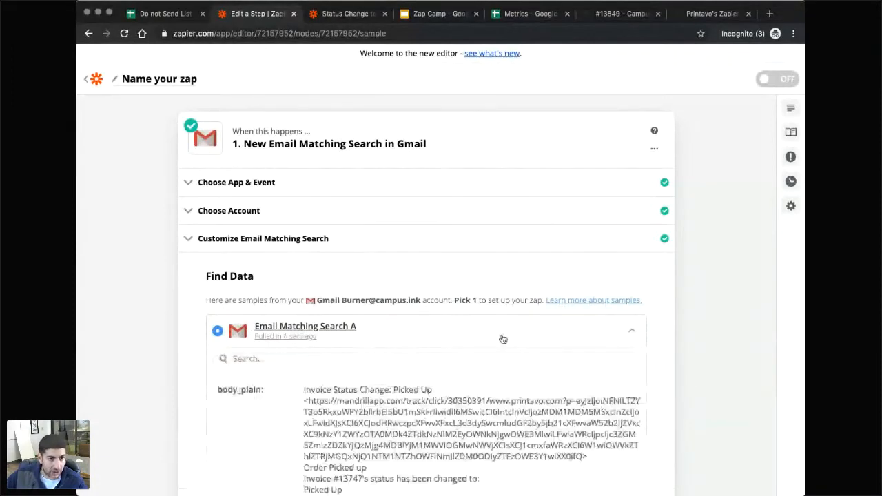
scroll(407, 396, "down", 2)
scroll(407, 396, "up", 2)
scroll(695, 381, "down", 2)
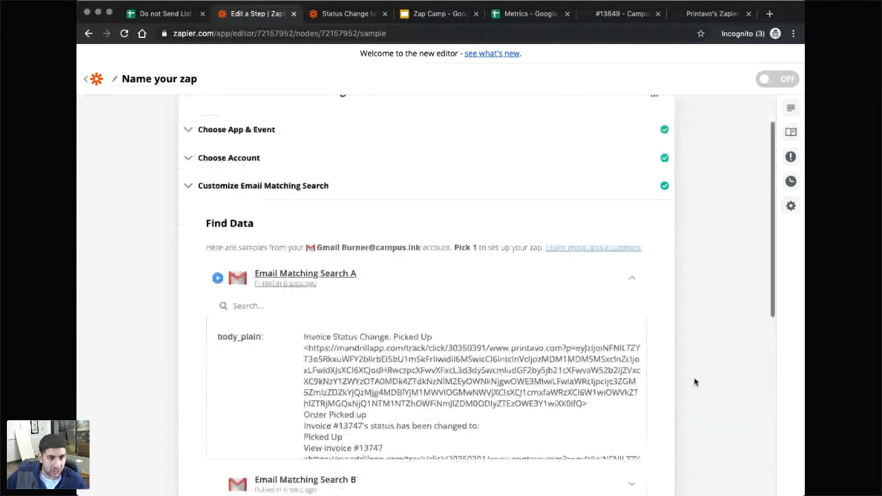
scroll(305, 334, "down", 2)
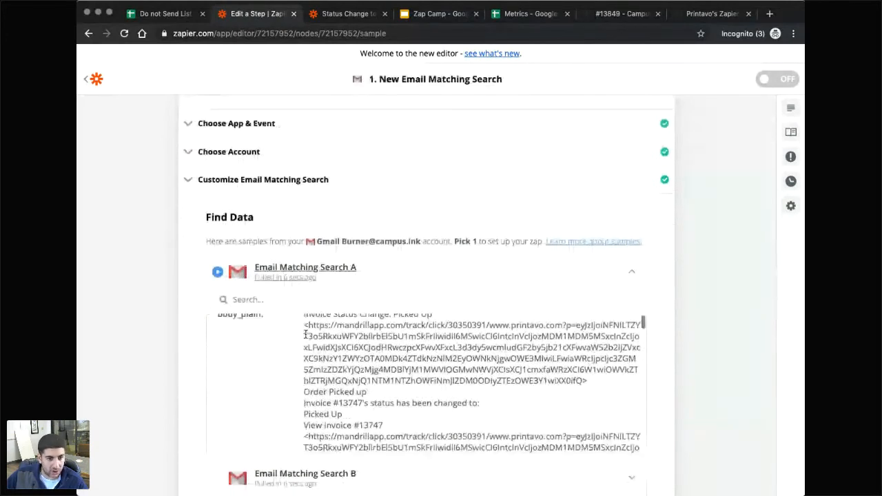
scroll(378, 400, "up", 10)
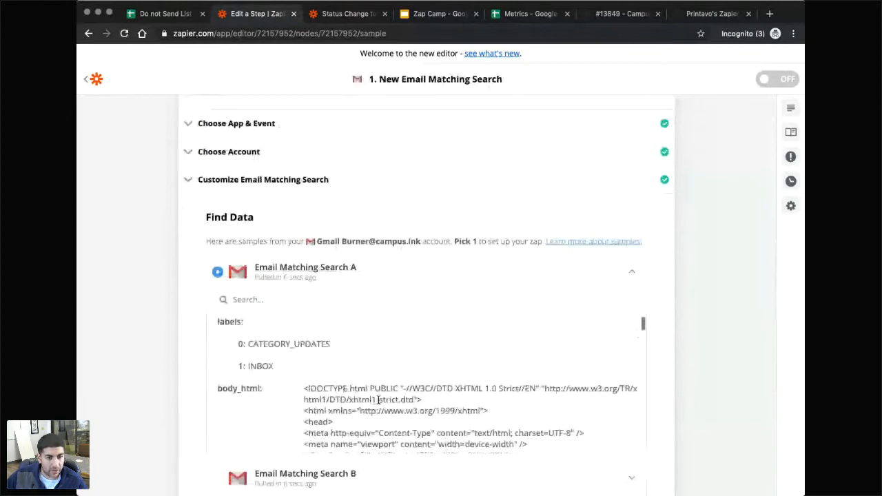
scroll(378, 399, "down", 5)
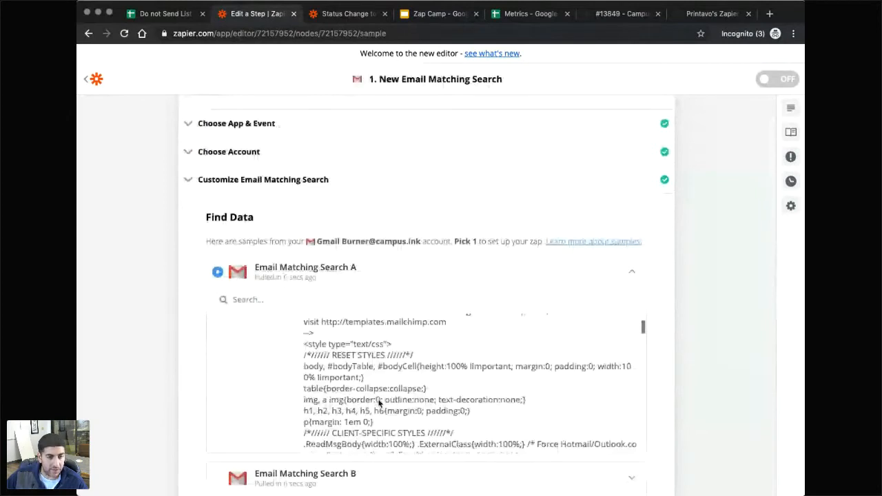
scroll(378, 403, "down", 2)
scroll(378, 403, "down", 5)
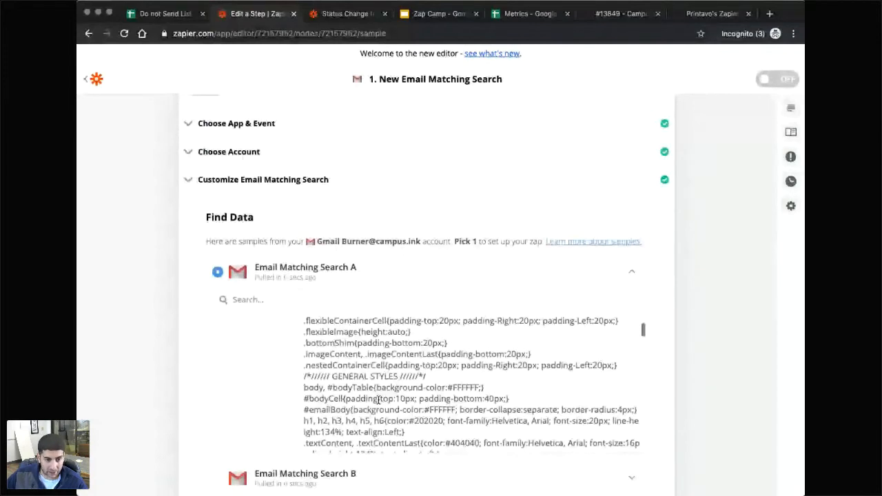
scroll(378, 400, "down", 8)
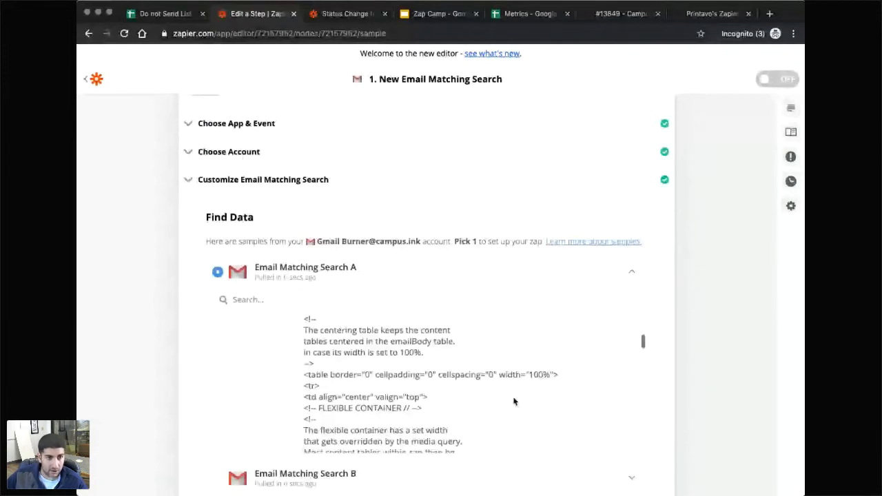
scroll(513, 400, "down", 1)
scroll(513, 398, "up", 20)
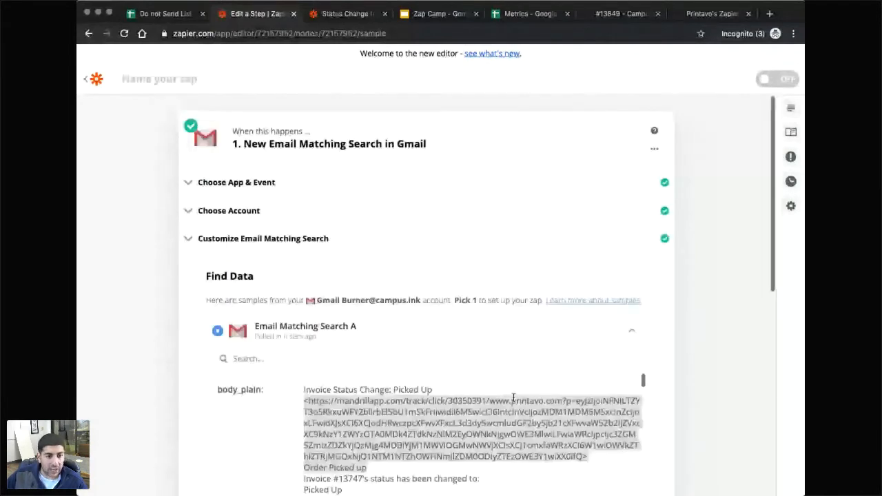
Highlight the invoice number 13747 in Sample A's email body.
left_click(432, 415)
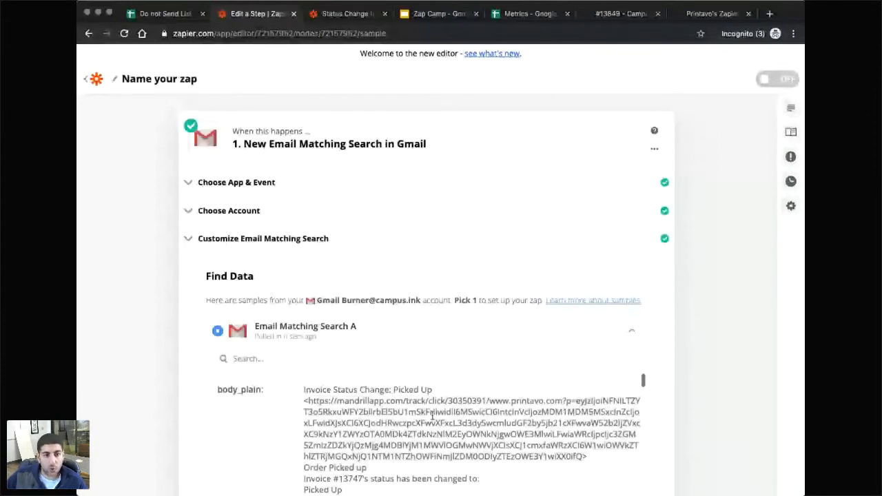
scroll(343, 362, "down", 2)
left_click_drag(344, 361, 364, 362)
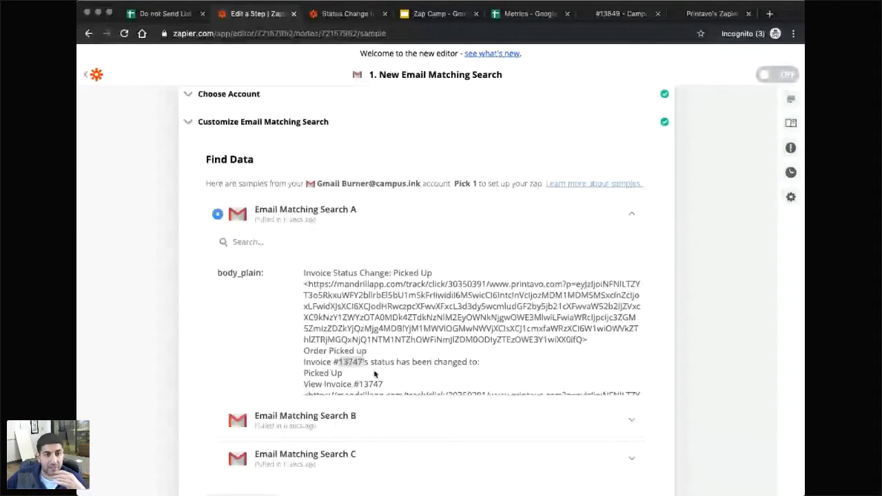
scroll(378, 365, "down", 5)
scroll(384, 356, "up", 8)
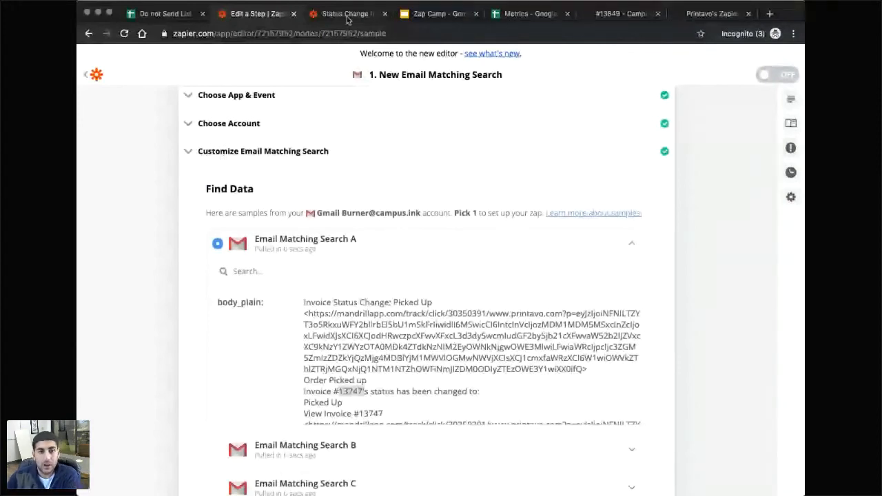
Add bullets 'Search for subjects:' and 'Display Raw Email' under Search Gmail on the Zap Camp slide.
left_click(434, 13)
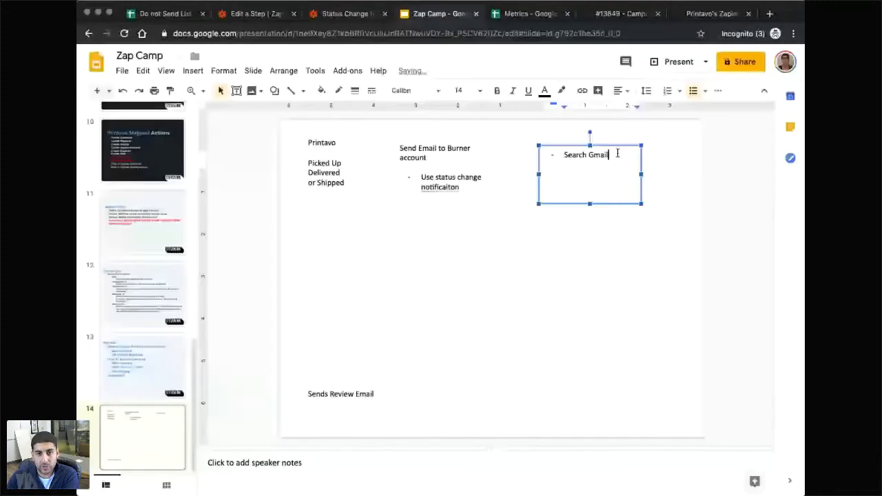
key("Return")
type("Sear")
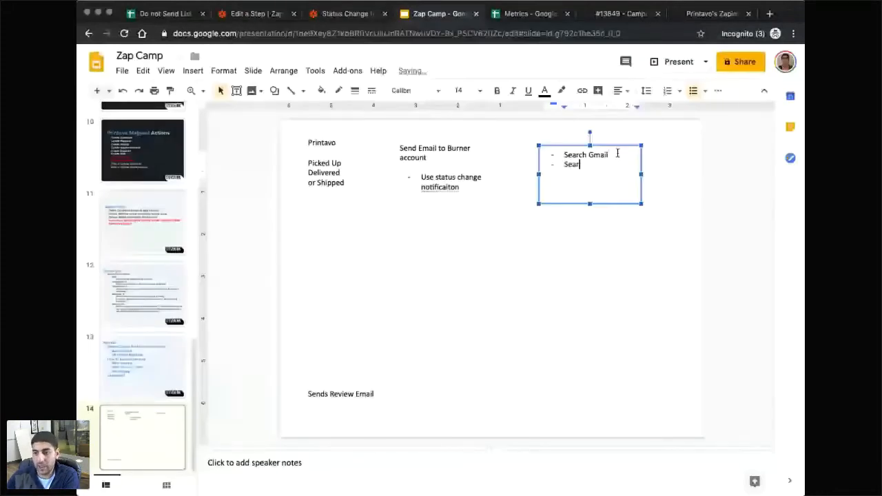
type("ch for subjects:")
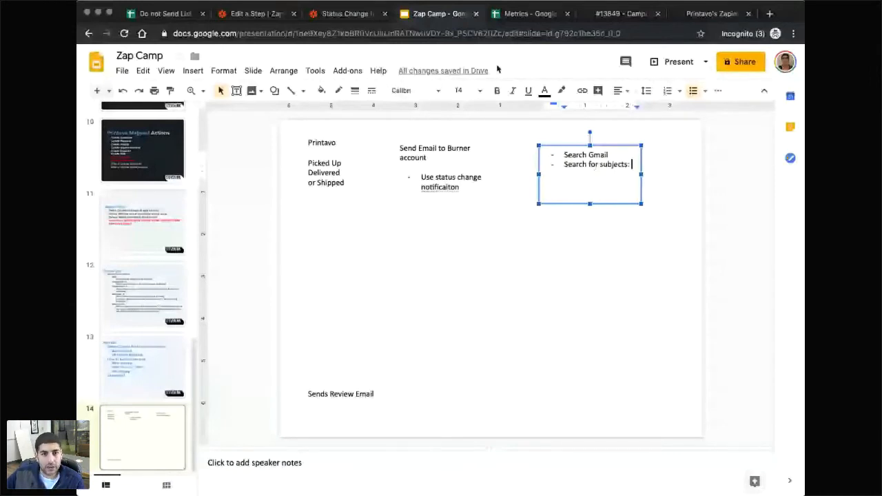
key("Return")
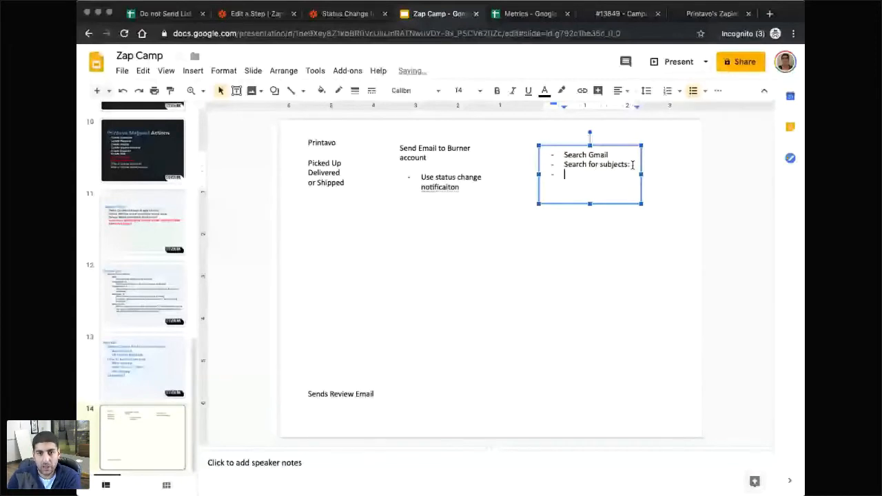
type("Display Raw Email")
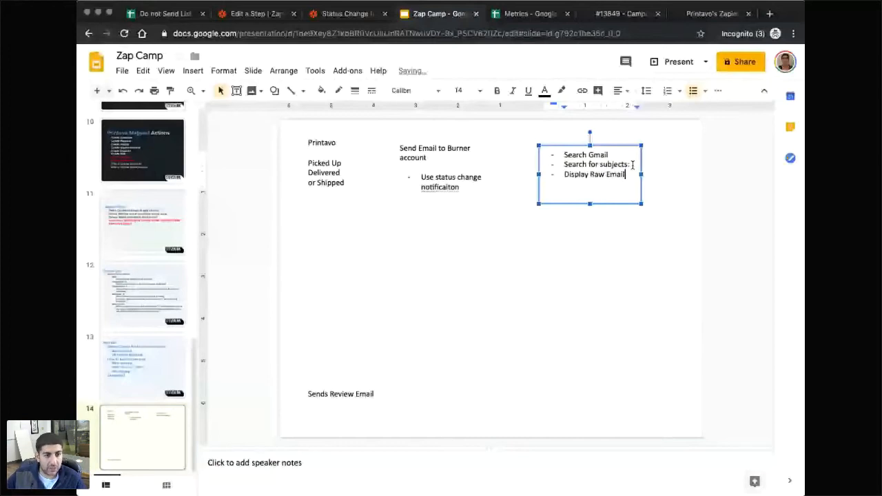
left_click(256, 13)
scroll(420, 318, "down", 3)
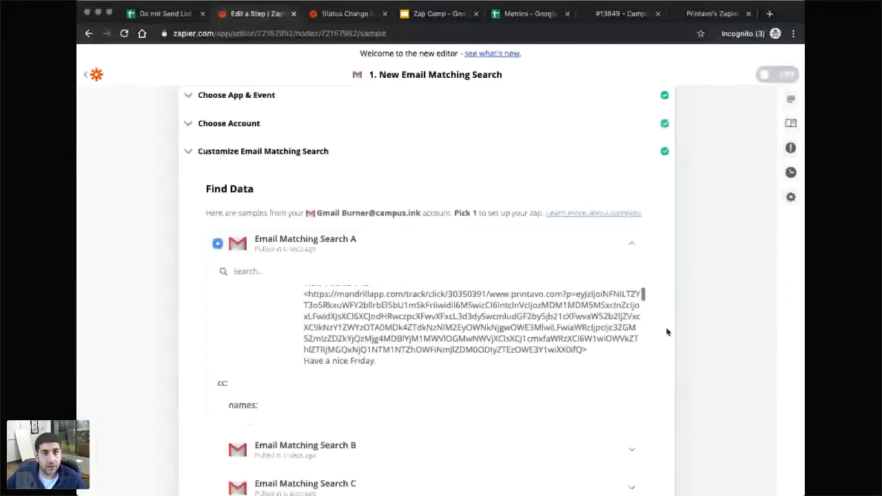
Check the other zap's pulled Gmail samples, then open step 2 of the new zap.
left_click(683, 328)
left_click(342, 19)
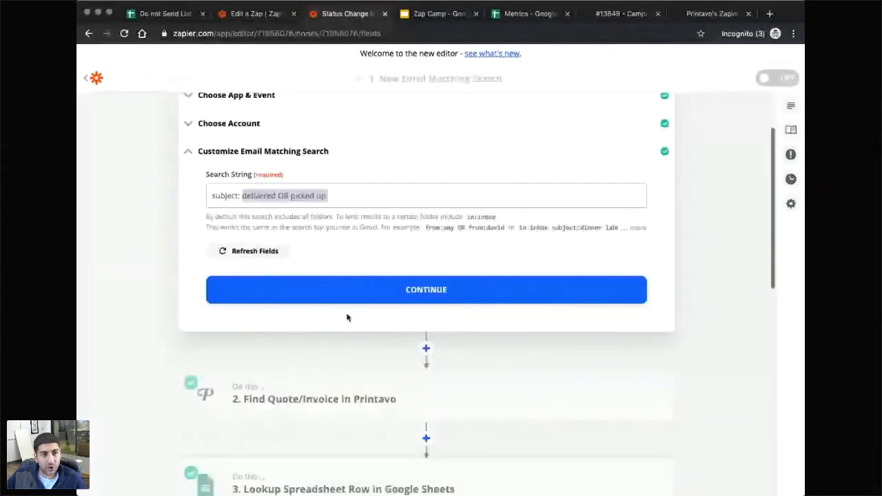
left_click(347, 294)
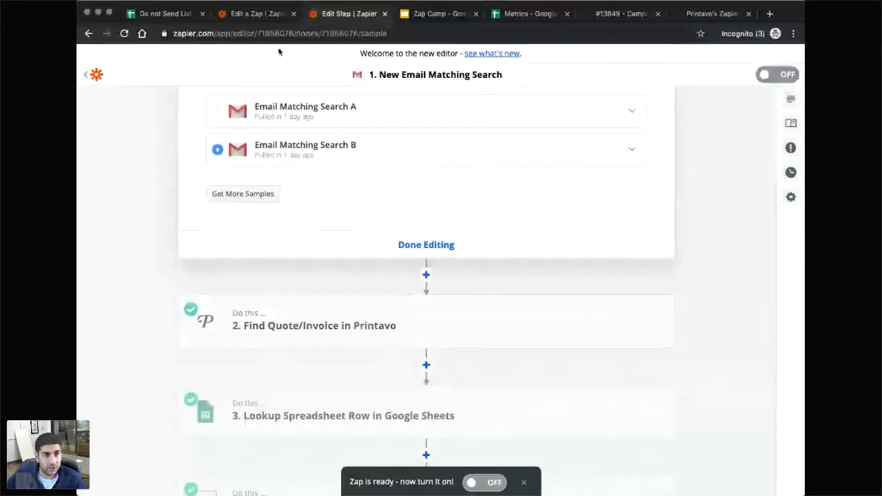
left_click(251, 14)
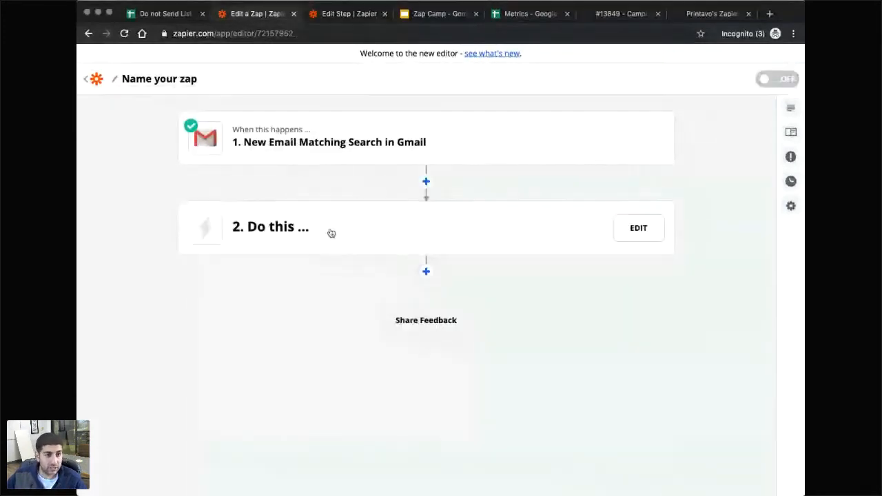
left_click(284, 235)
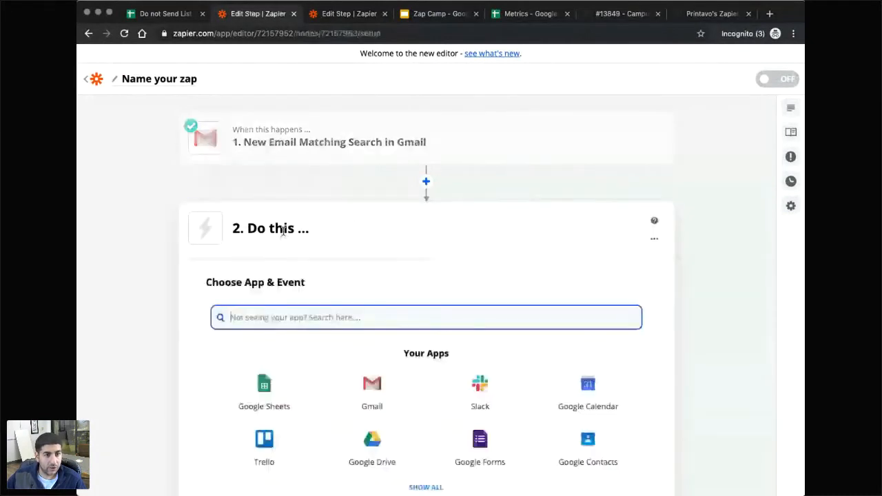
Set step 2 to Printavo with the Find Quote/Invoice action event.
type("prin")
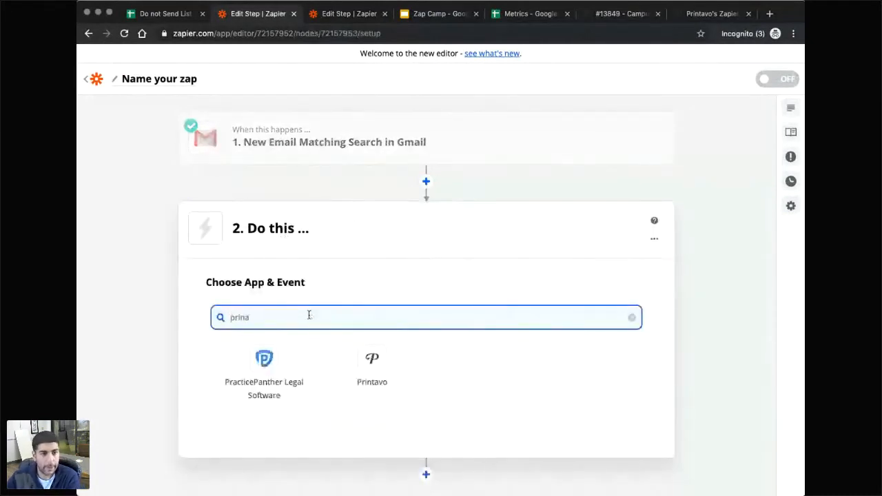
type("ta")
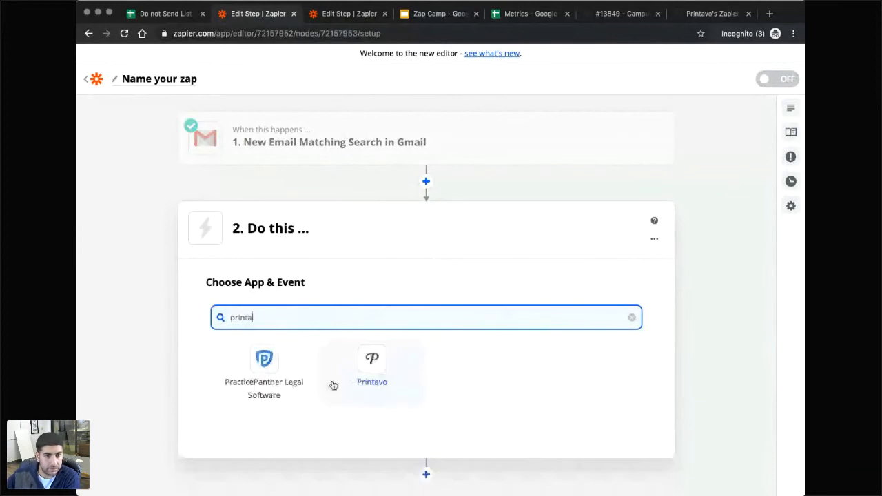
left_click(334, 383)
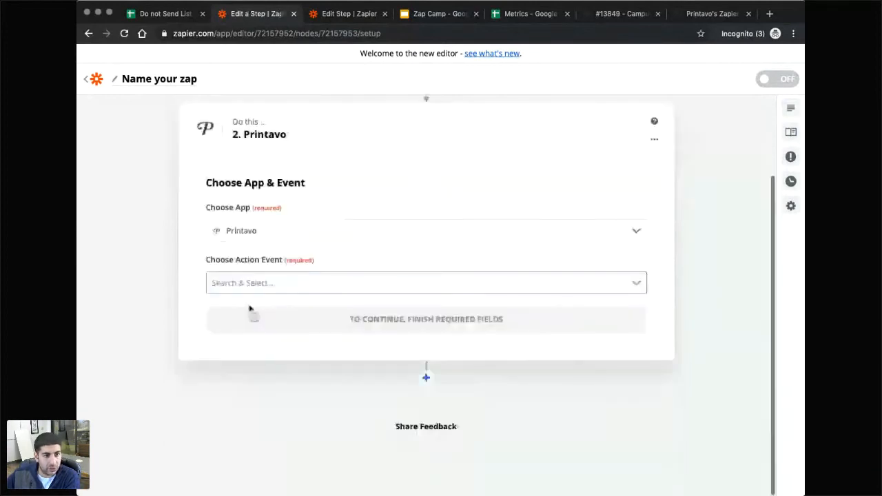
scroll(280, 364, "down", 3)
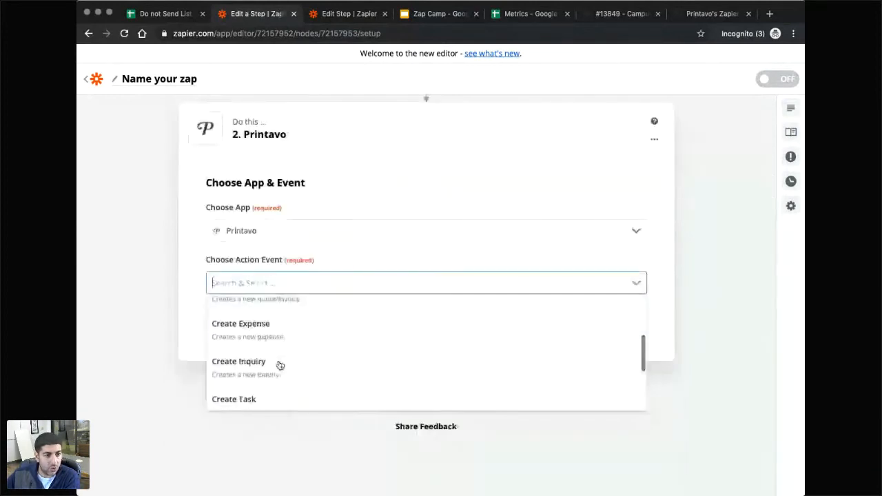
scroll(280, 365, "down", 3)
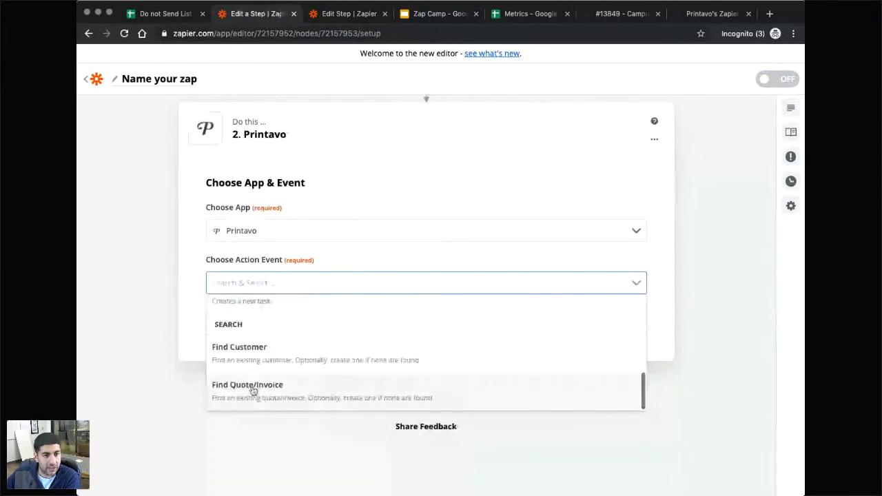
left_click(252, 387)
left_click(396, 320)
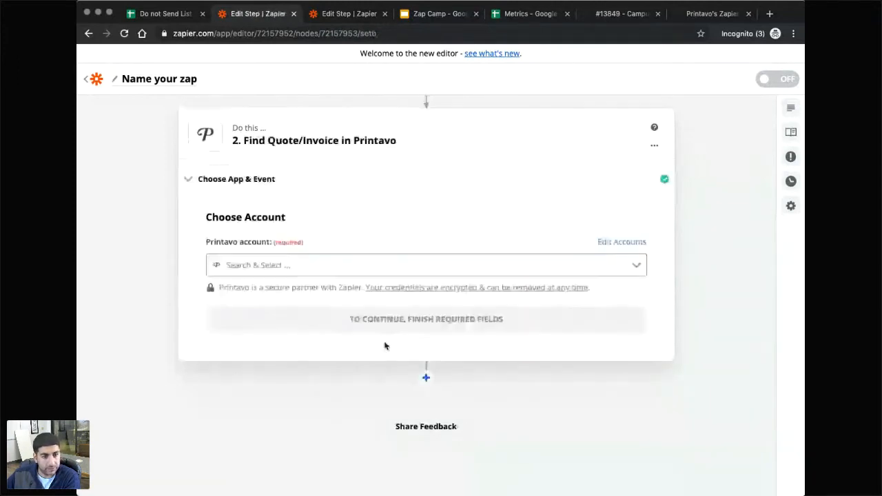
Connect the first Printavo account and go to the Quote/Invoice ID field.
left_click(278, 266)
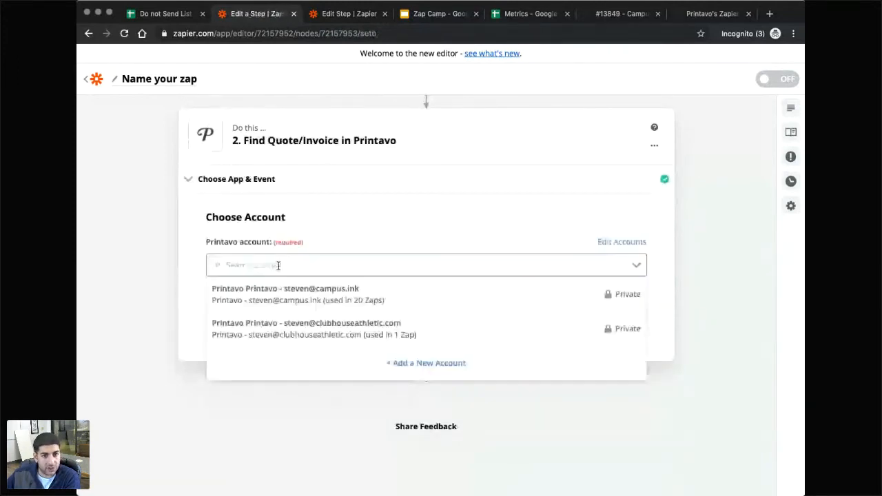
left_click(309, 303)
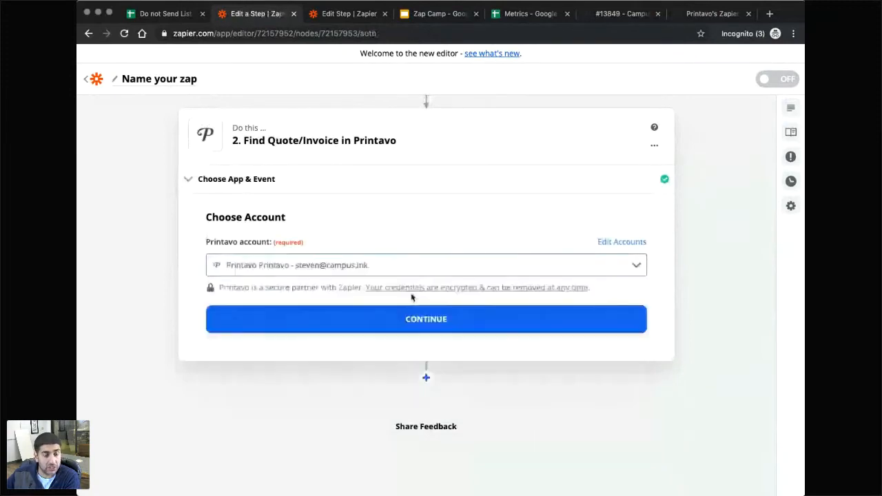
left_click(413, 319)
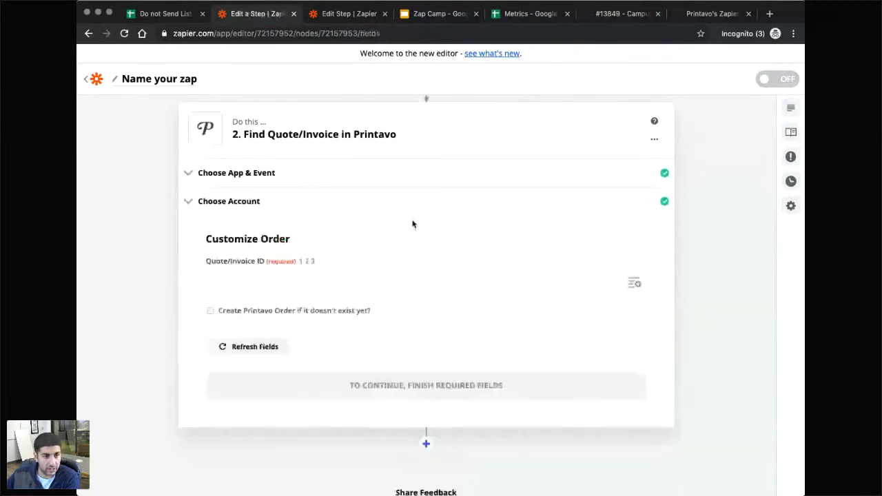
scroll(413, 224, "down", 1)
left_click(291, 252)
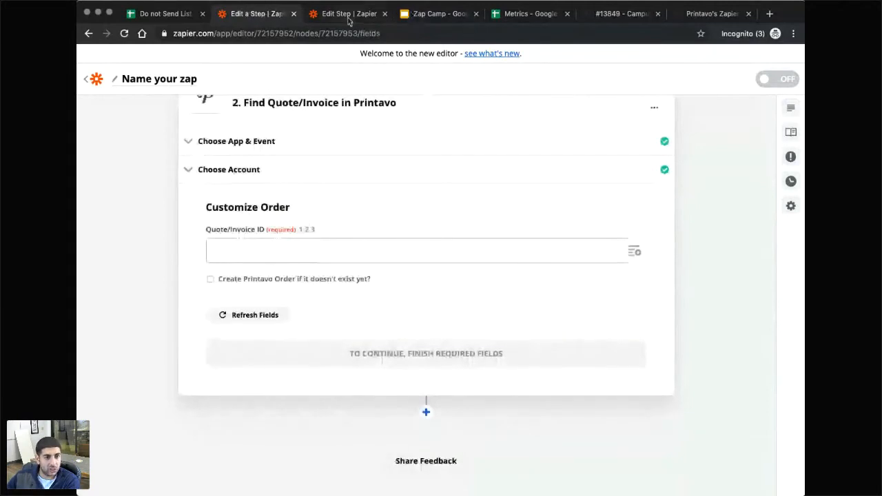
left_click(348, 20)
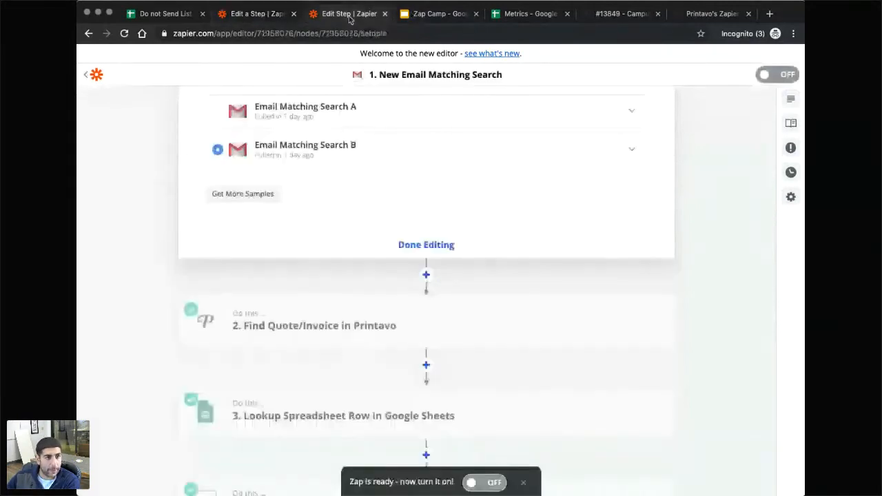
left_click(289, 325)
left_click(237, 198)
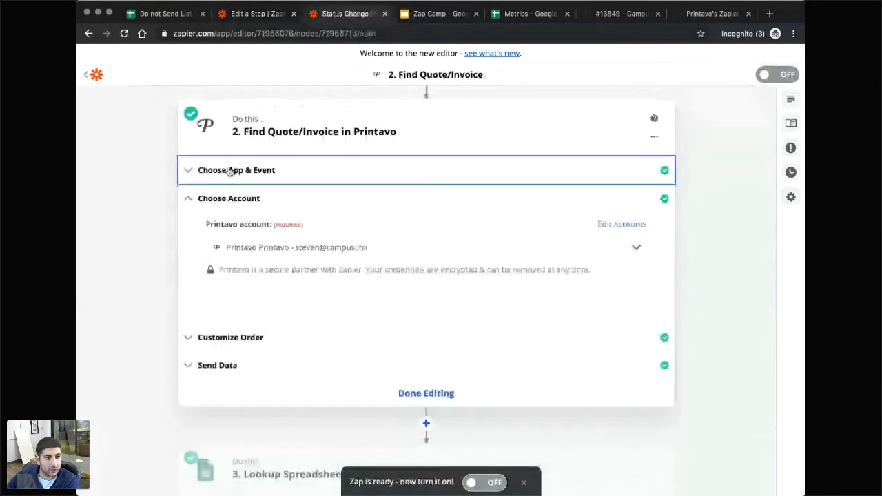
left_click(227, 337)
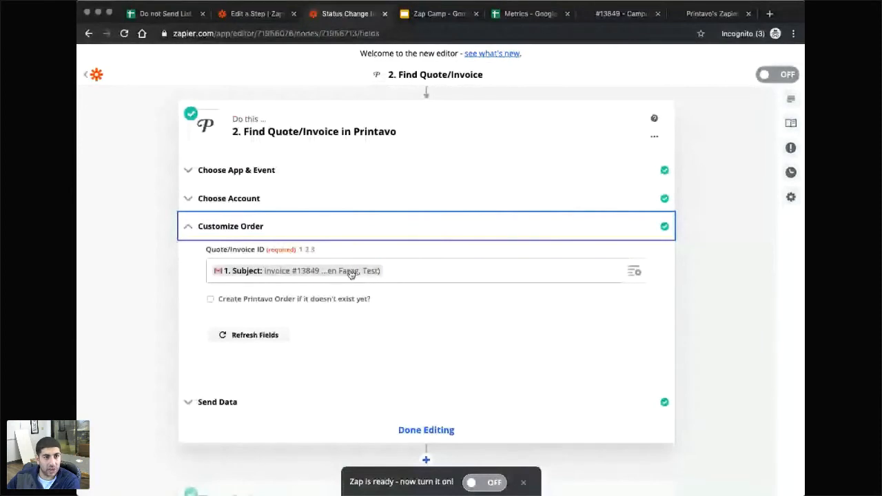
left_click(252, 16)
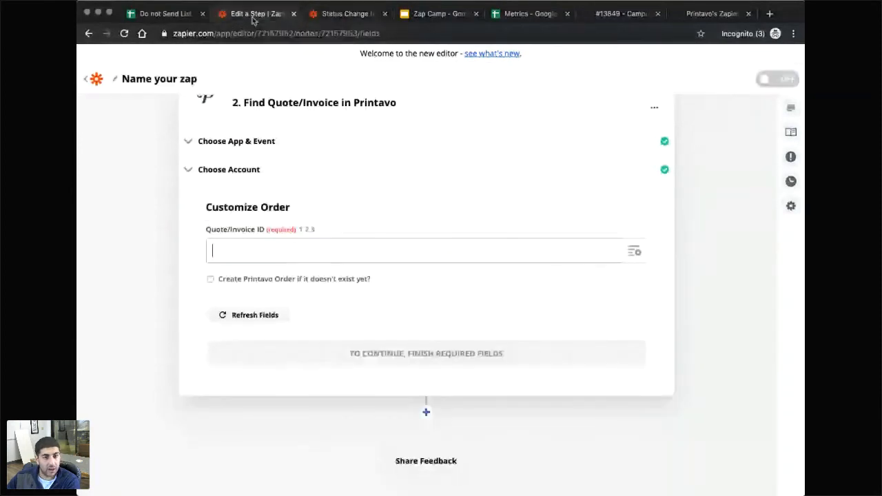
Map Quote/Invoice ID to the Subject from New Email Matching Search and continue.
left_click(634, 252)
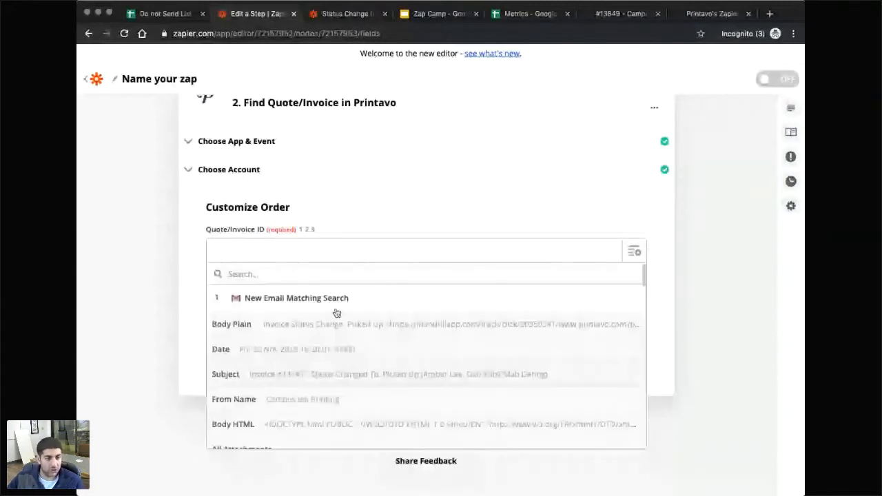
left_click(309, 252)
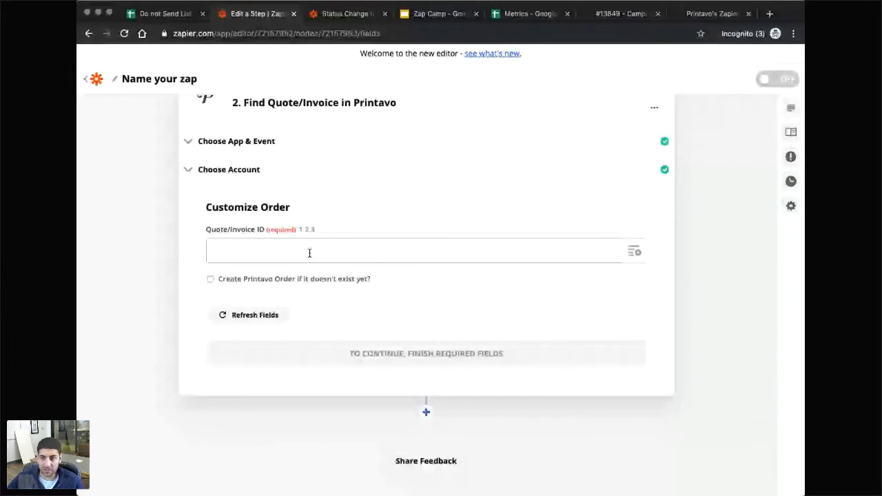
left_click(309, 252)
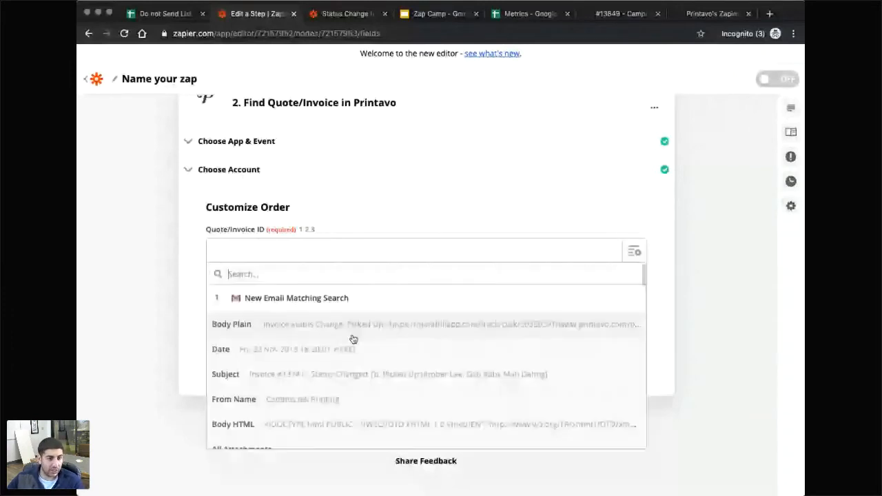
scroll(267, 356, "down", 1)
left_click(267, 355)
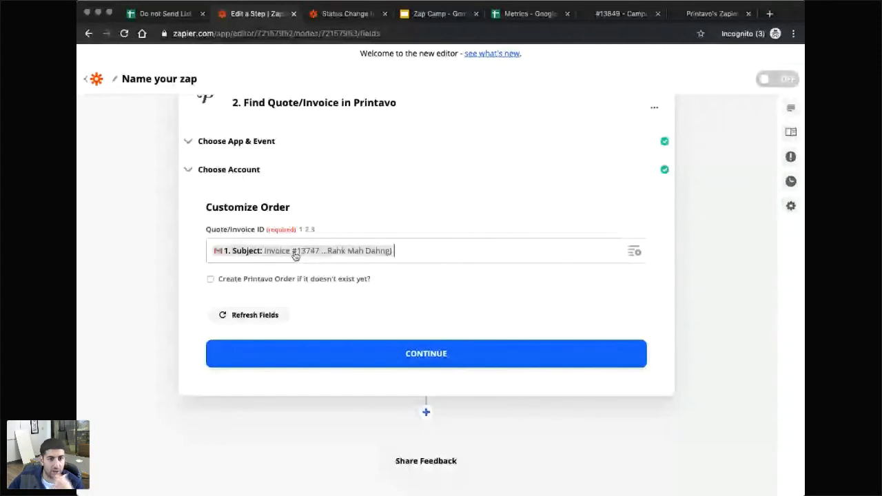
left_click(411, 353)
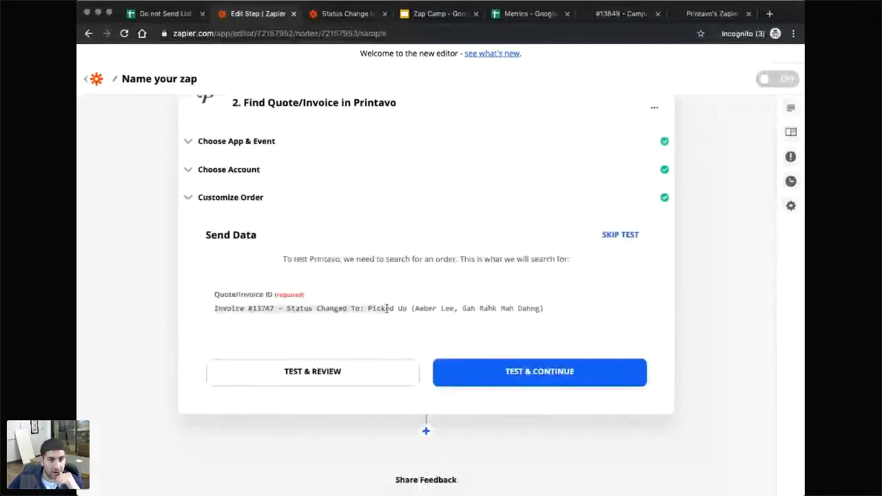
Test Find Quote/Invoice and review the returned GRMD Hoodie Reorder order fields.
left_click(308, 377)
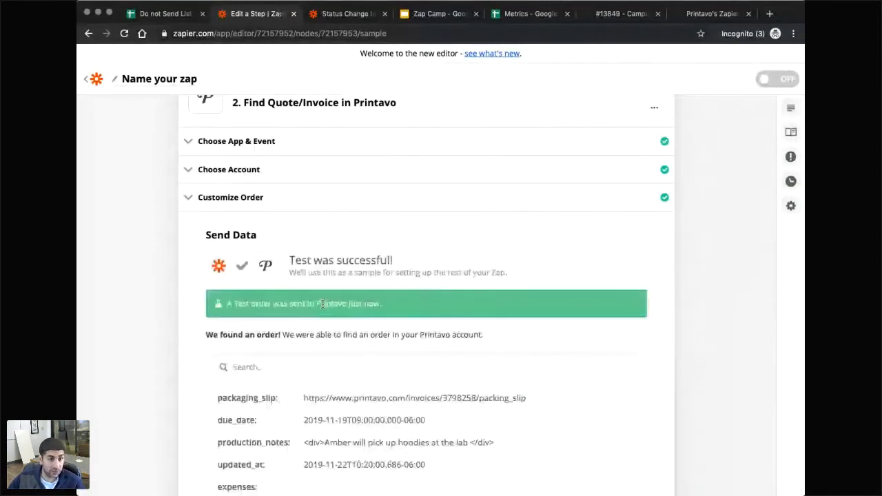
scroll(357, 281, "down", 3)
scroll(343, 336, "down", 1)
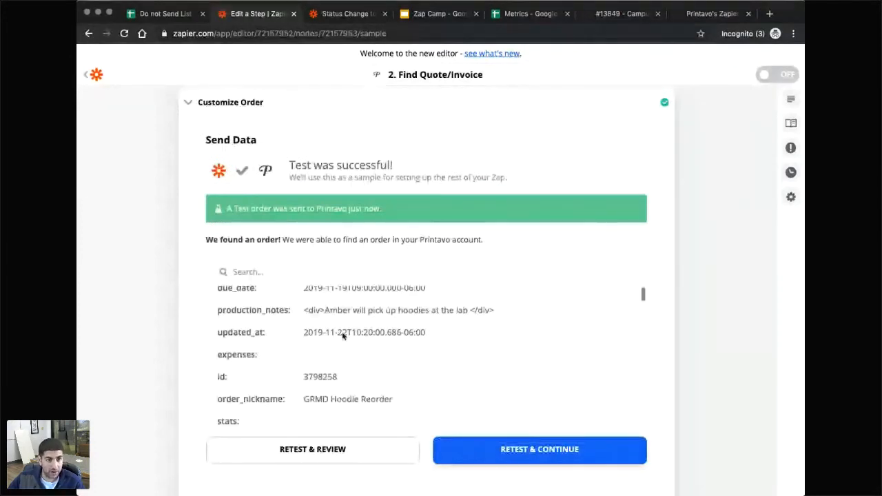
scroll(343, 335, "up", 1)
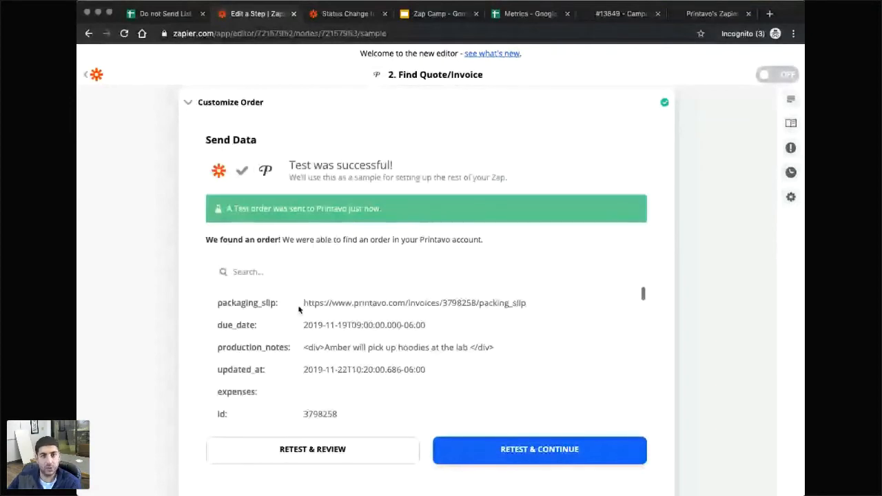
left_click(606, 13)
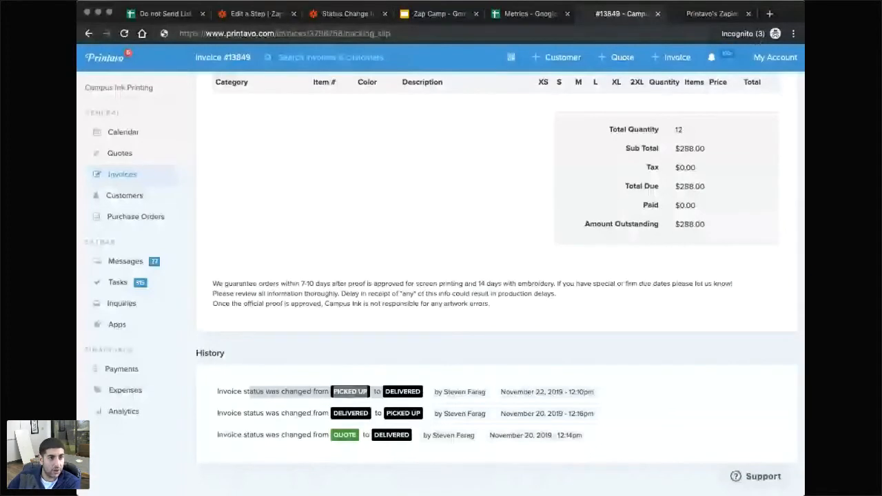
Load invoice #13747's packing slip from the test's packing_slip URL.
key("Return")
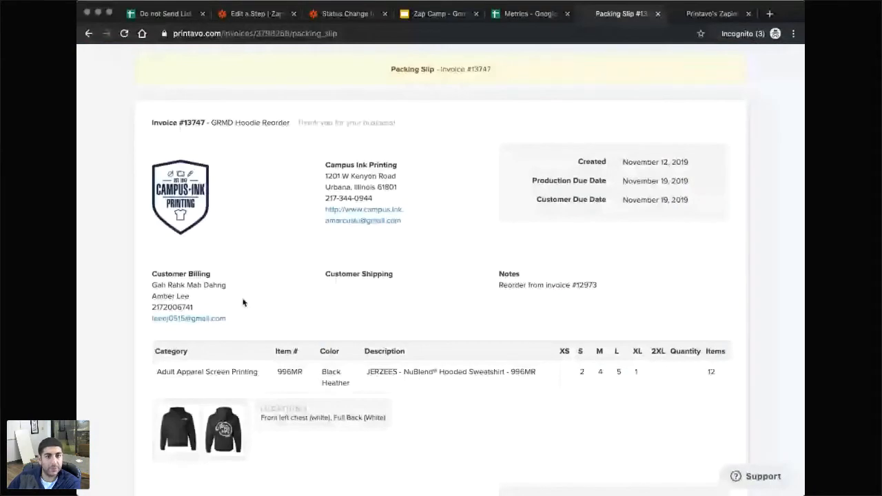
left_click(438, 14)
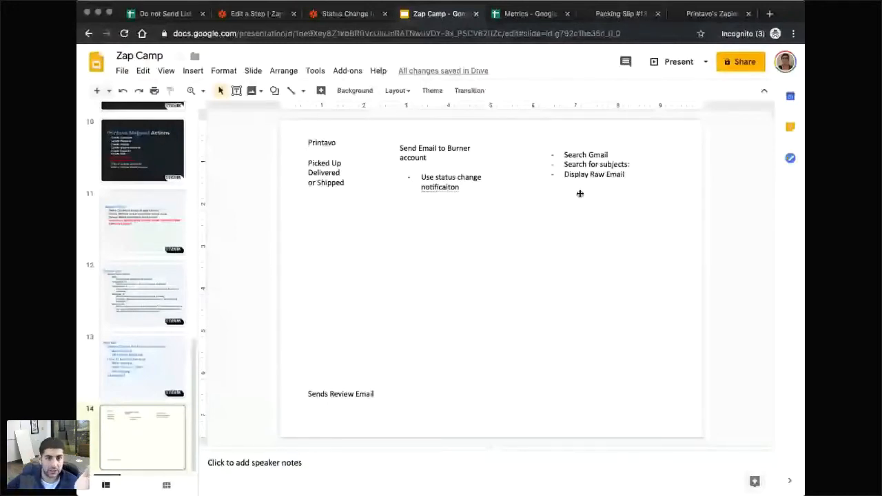
Paste a copy of the Search Gmail bullet box and move it to the slide's left side.
left_click(566, 146)
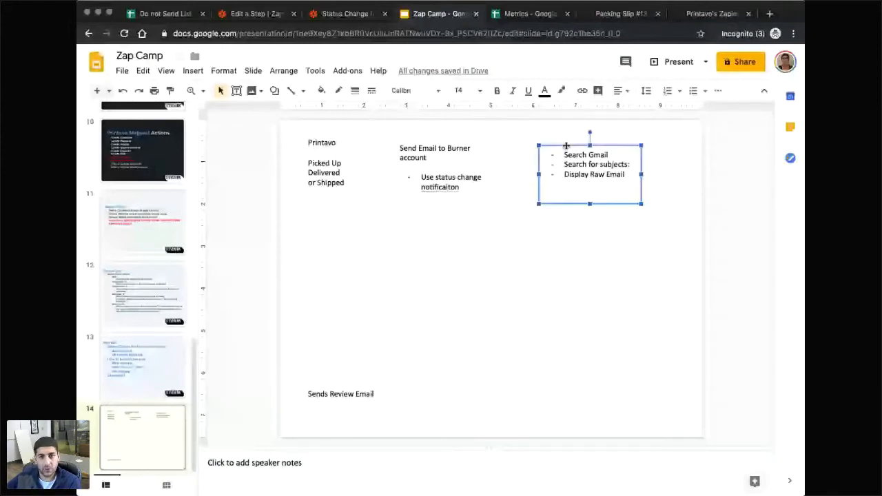
left_click(627, 174)
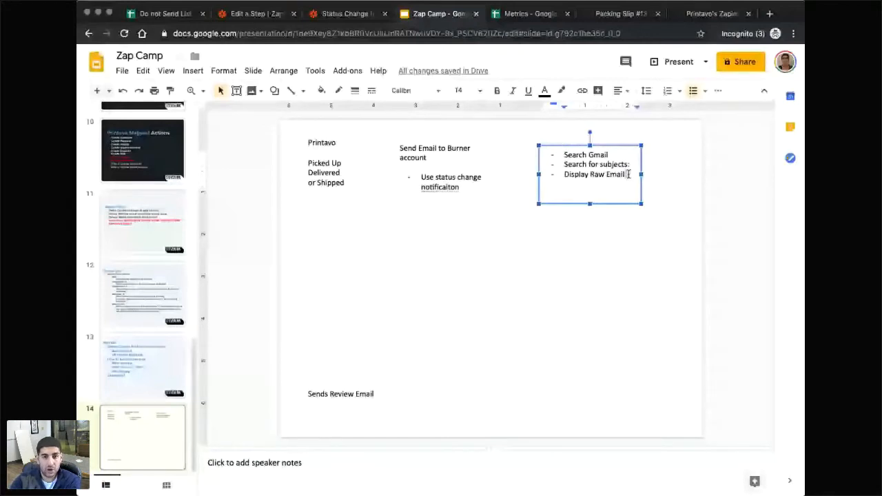
key("Return")
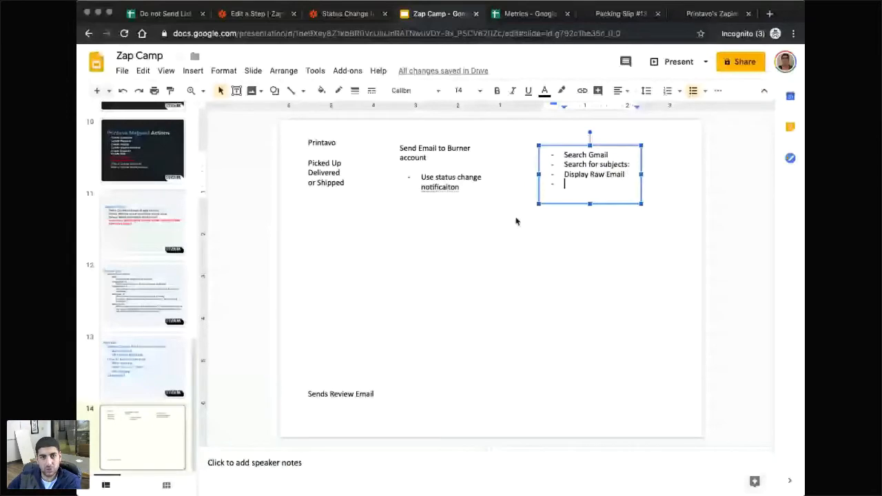
key("Escape")
left_click(472, 246)
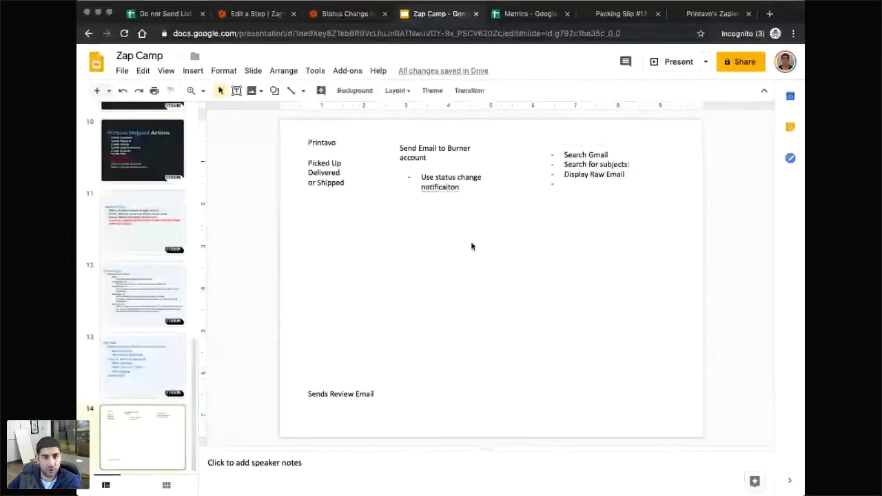
key("ctrl+v")
left_click_drag(546, 196, 304, 272)
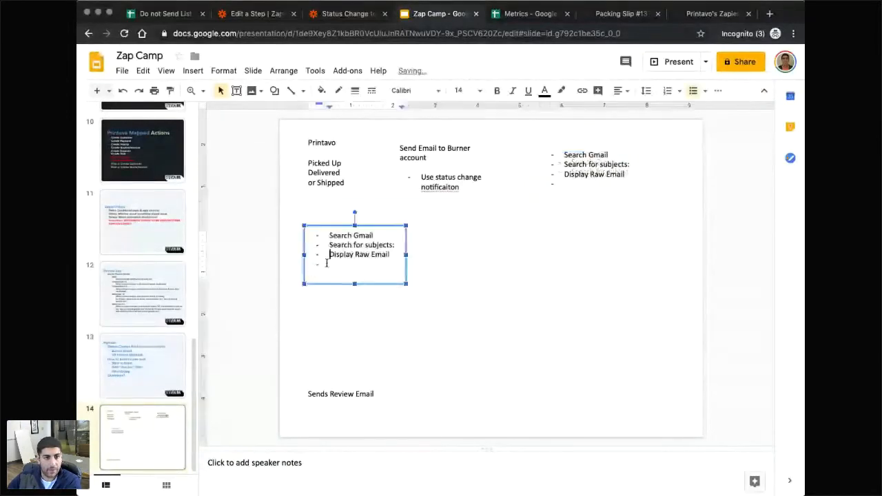
Replace its text with 'Printavo', sub-bullets 'Find Invoice', 'Use the Subject line data', 'Hold - correct'.
left_click_drag(390, 254, 308, 237)
type("Printavo")
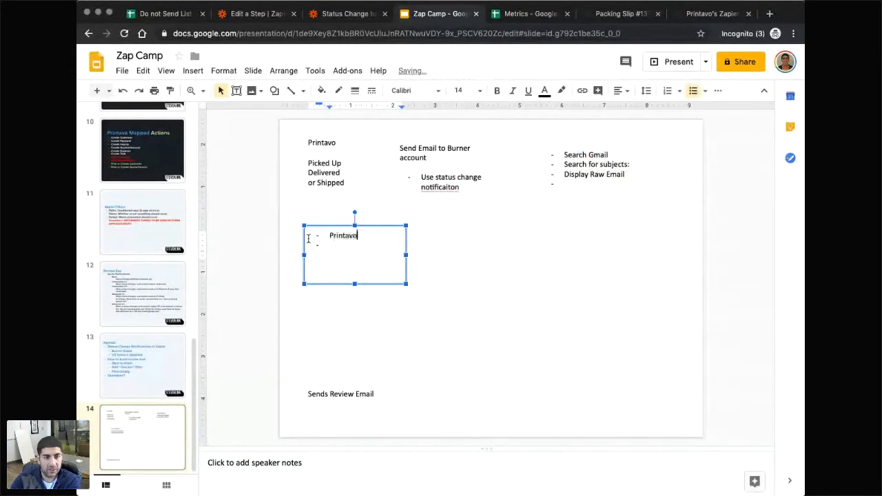
key("Return")
key("Tab")
type("Find ")
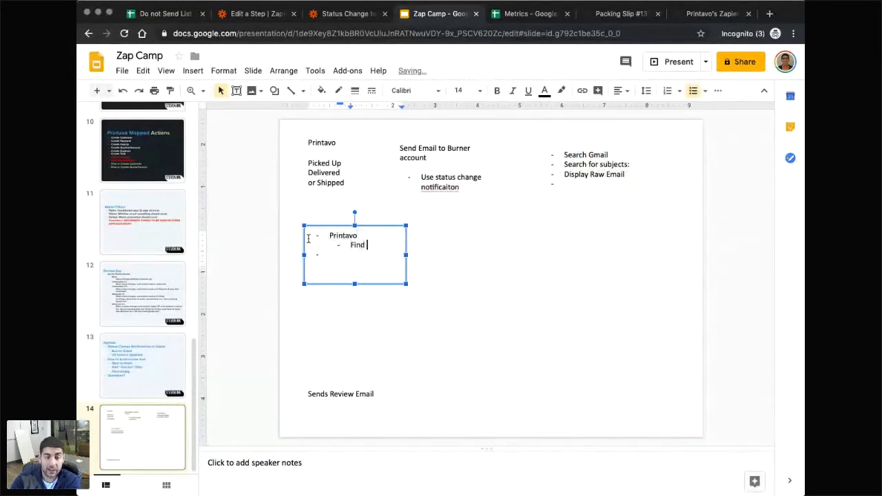
type("Invoice")
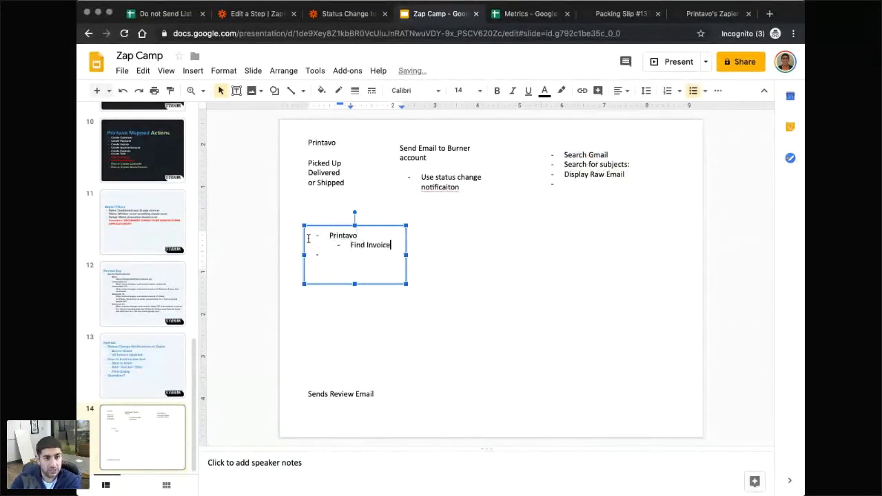
key("Return")
type("Use the ")
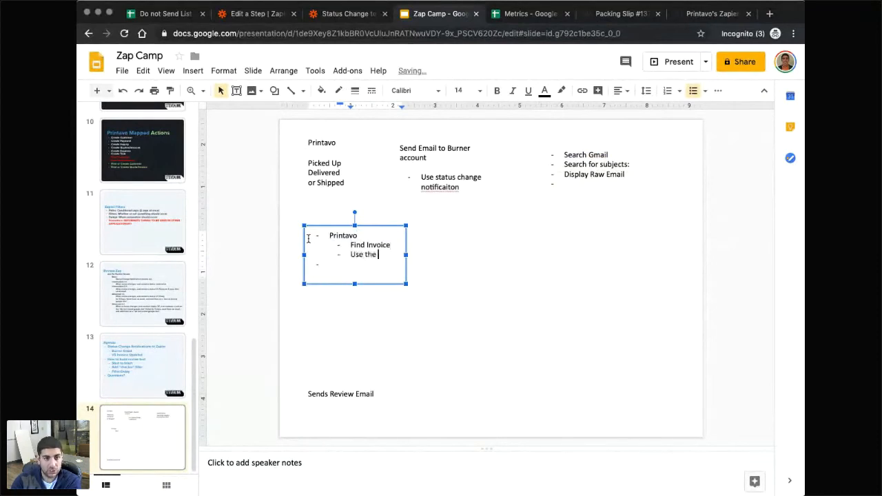
type("Subject line data")
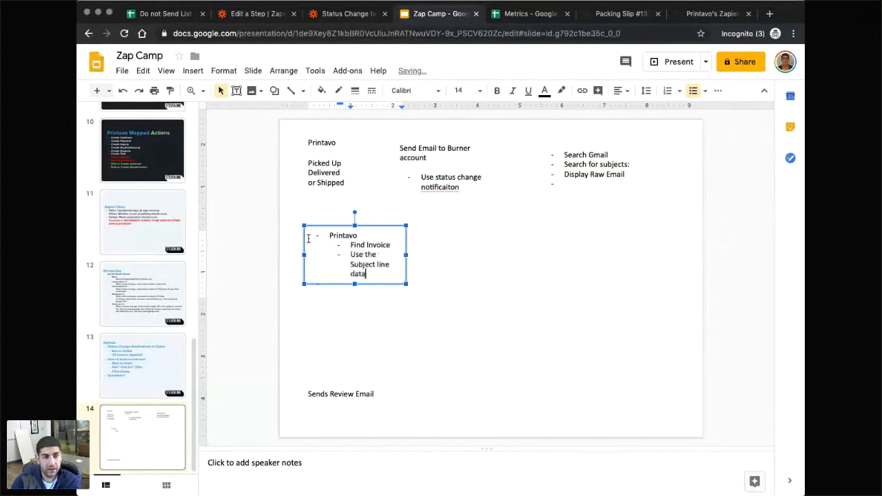
key("Return")
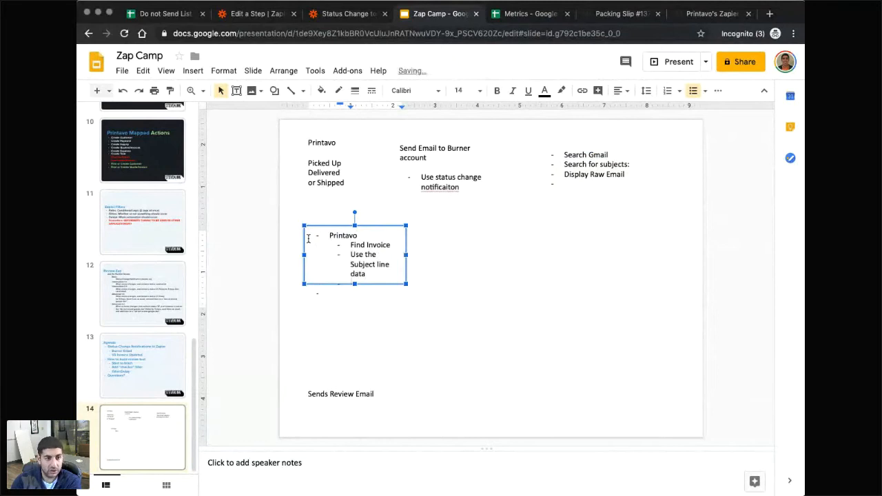
type("Hold ")
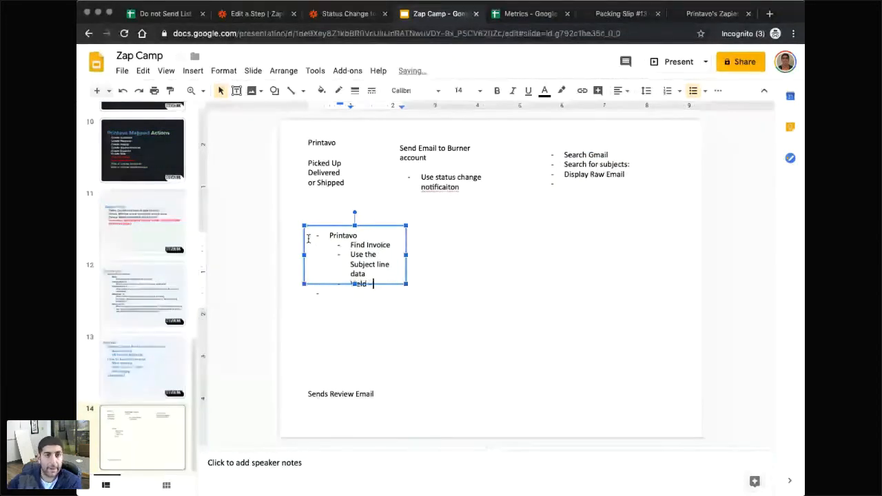
type("- correct")
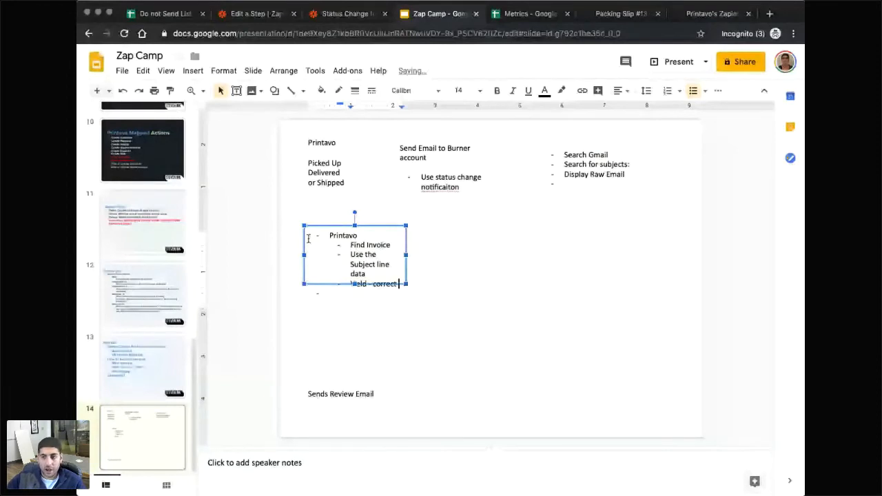
Show the seven-step outline of the Status Change to Email to Thank You (Webinar) zap.
key("ctrl+shift+Tab")
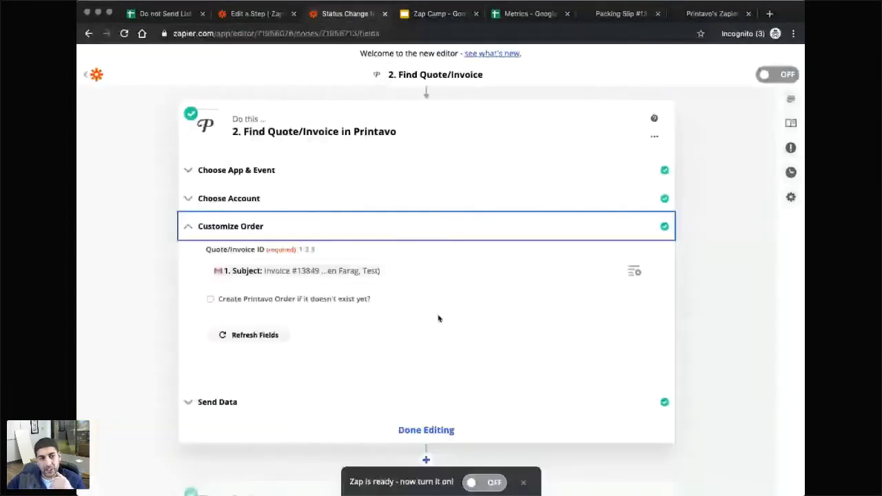
scroll(437, 318, "up", 2)
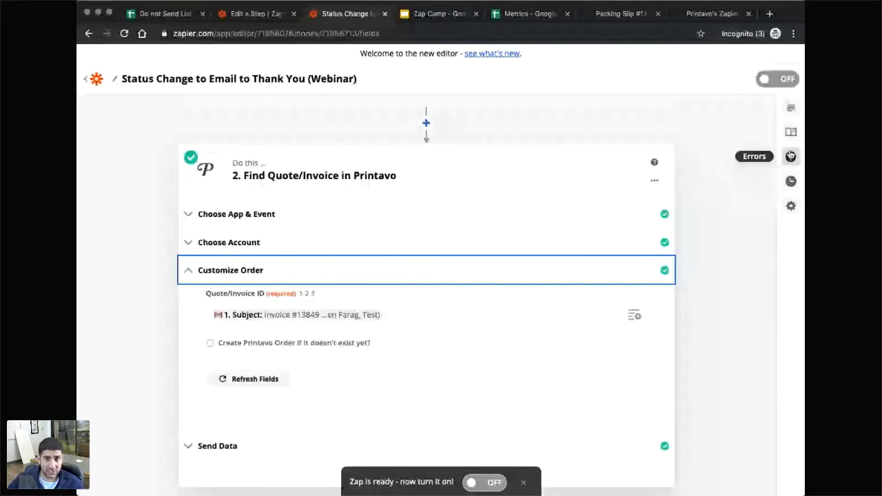
left_click(790, 107)
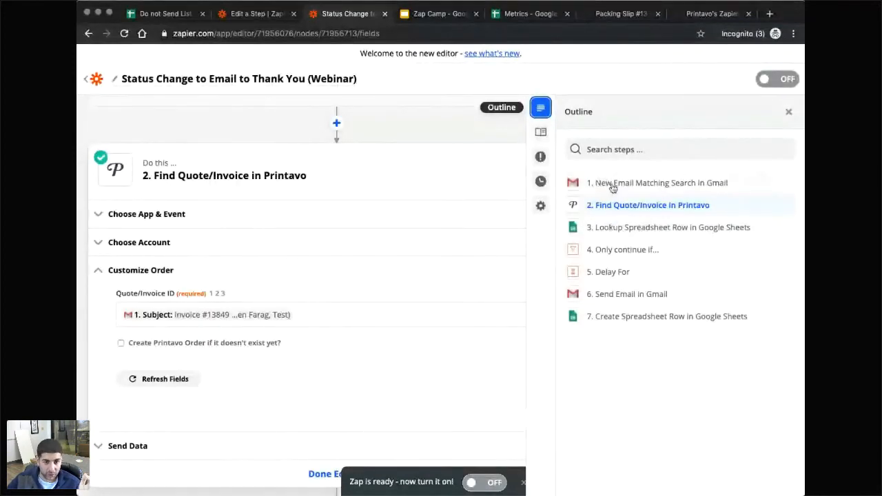
Retest Find Quote/Invoice in the new zap and scroll the next step's app list to Gmail.
left_click(255, 13)
scroll(405, 381, "down", 3)
scroll(454, 370, "up", 2)
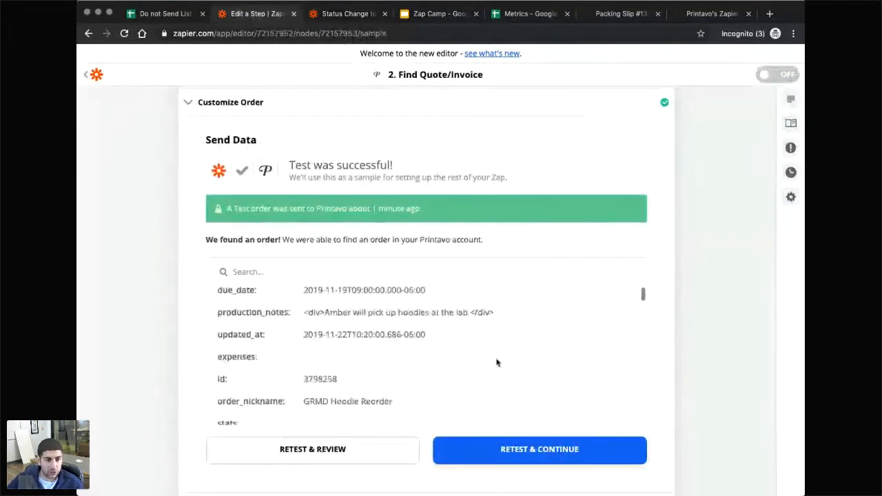
scroll(435, 352, "up", 1)
scroll(413, 341, "down", 1)
scroll(405, 337, "up", 1)
scroll(729, 320, "down", 2)
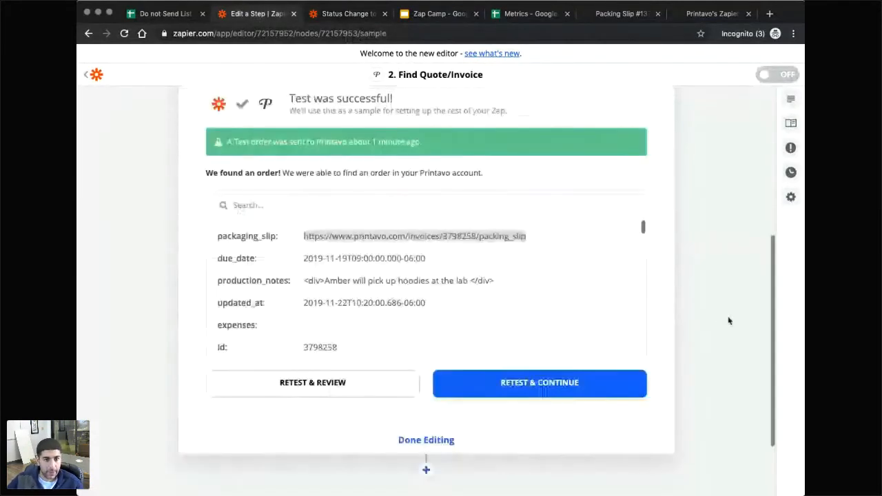
scroll(482, 345, "down", 2)
left_click(531, 373)
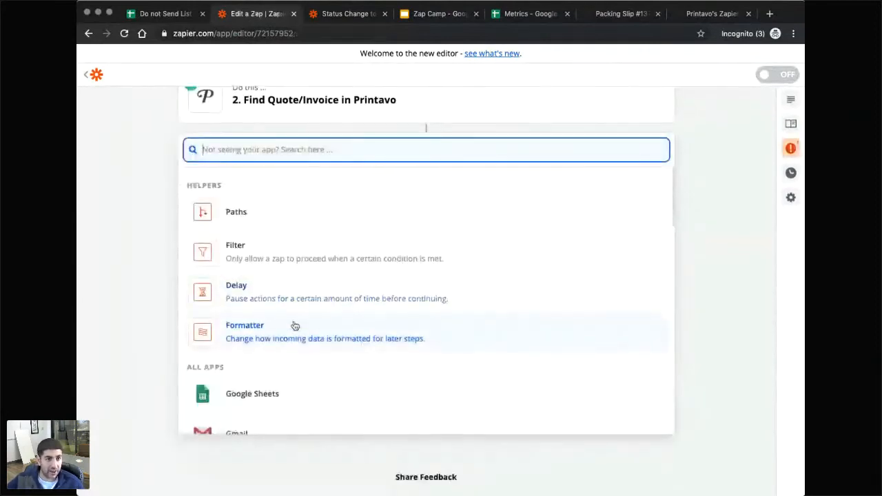
scroll(342, 339, "down", 5)
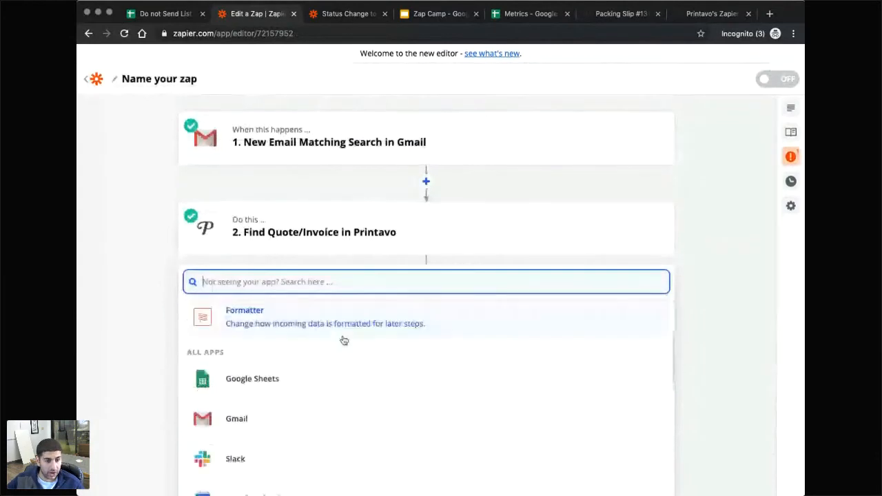
scroll(343, 339, "down", 5)
scroll(343, 340, "up", 10)
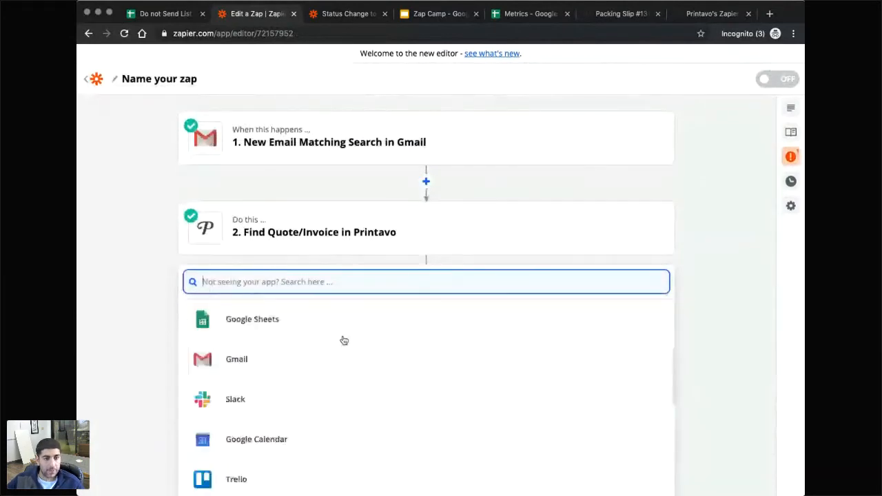
scroll(186, 382, "down", 3)
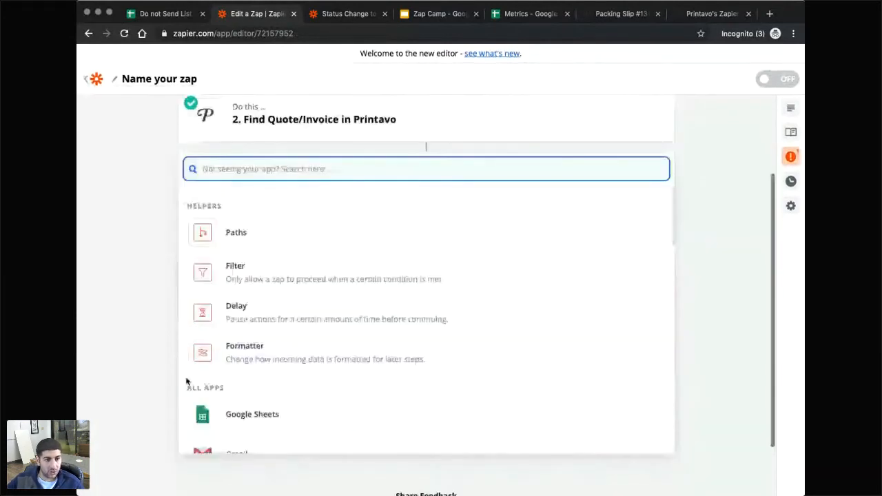
scroll(230, 337, "down", 3)
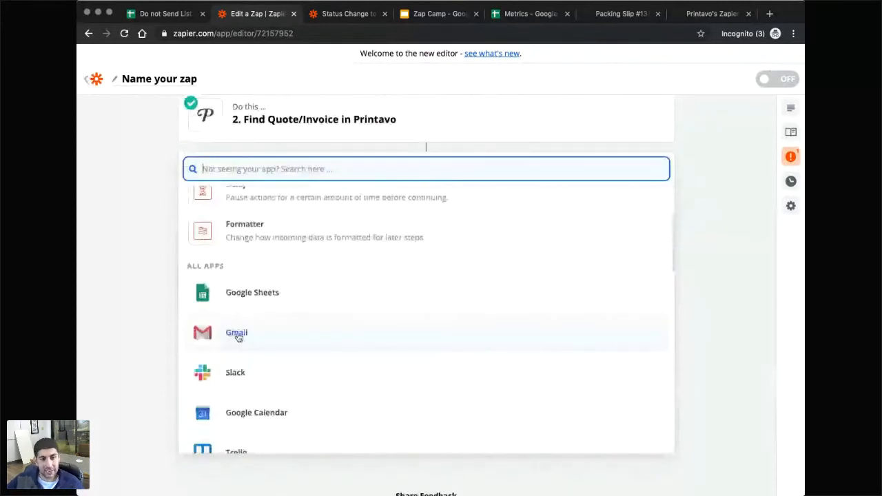
Make the third step Gmail's Send Email action and continue past the account choice.
left_click(237, 335)
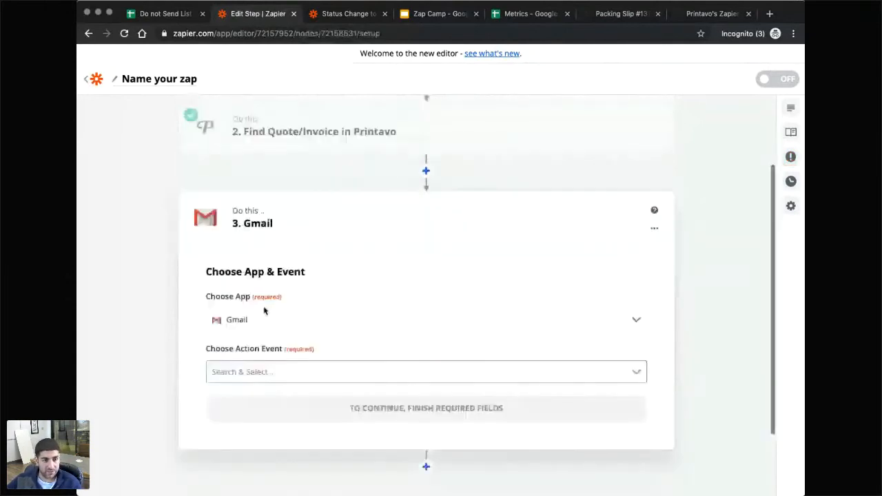
scroll(264, 311, "down", 1)
left_click(291, 337)
left_click(259, 416)
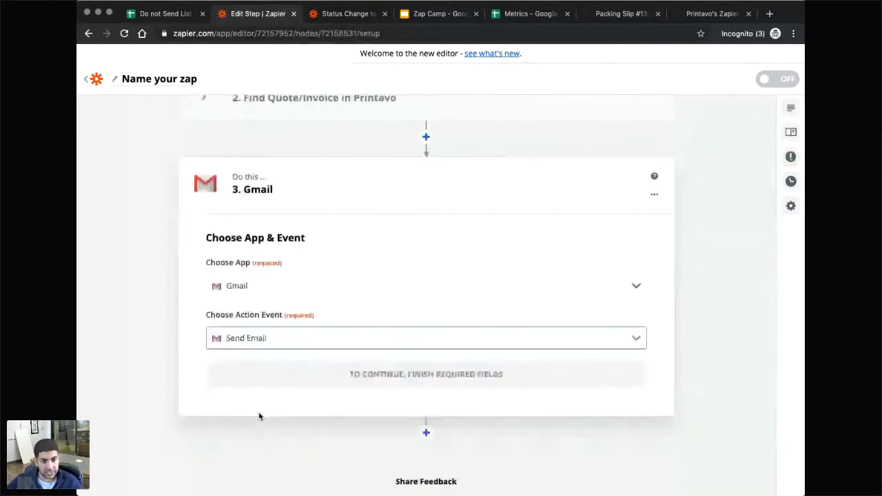
left_click(354, 368)
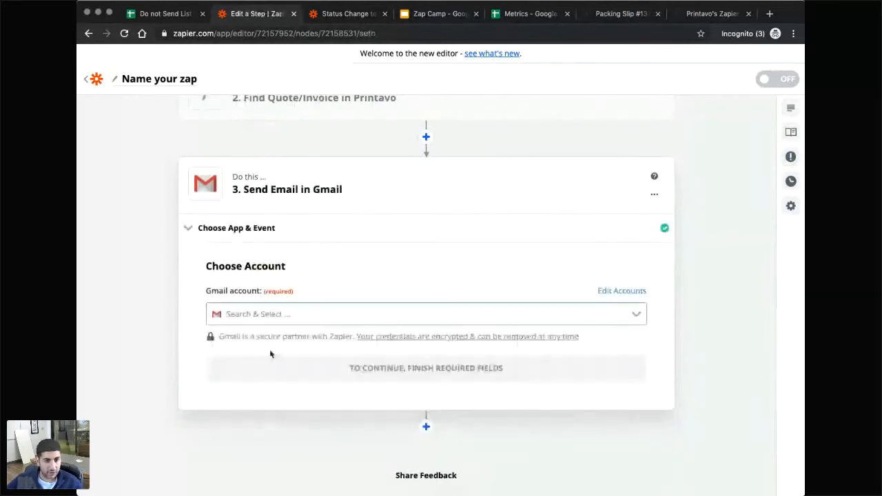
scroll(346, 369, "up", 2)
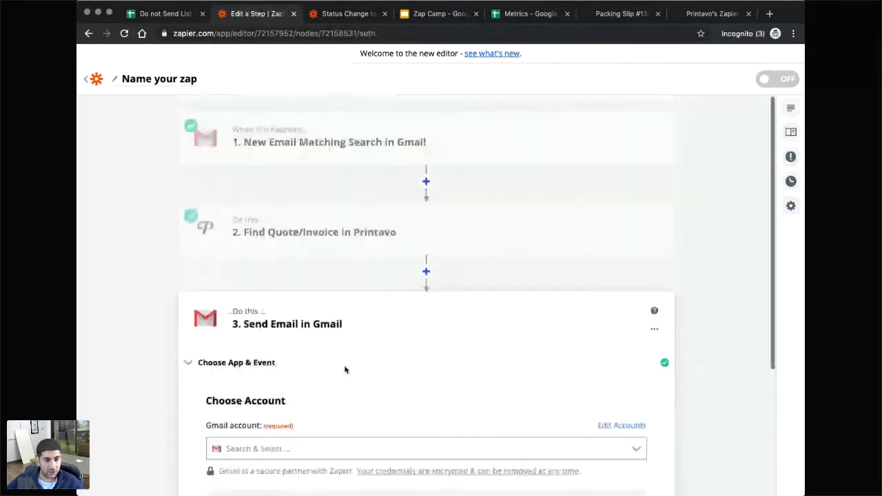
scroll(345, 370, "down", 3)
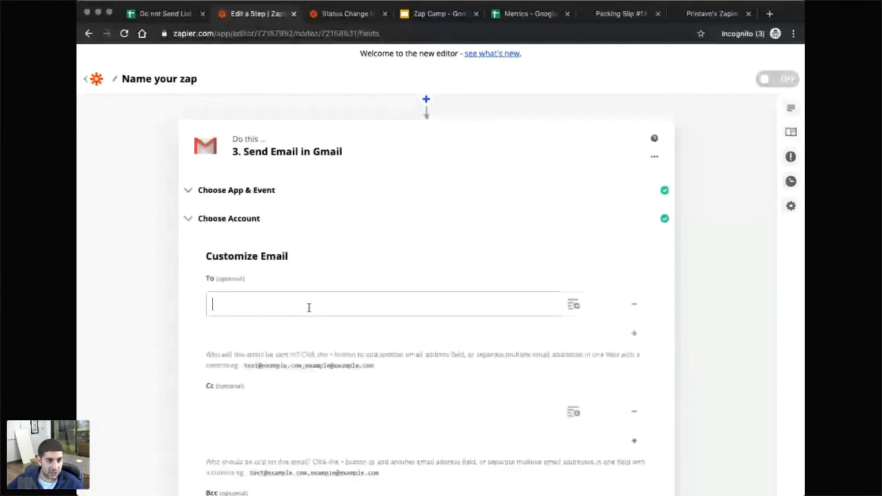
Send the email to the Customer Email field from Find Quote/Invoice.
left_click(309, 307)
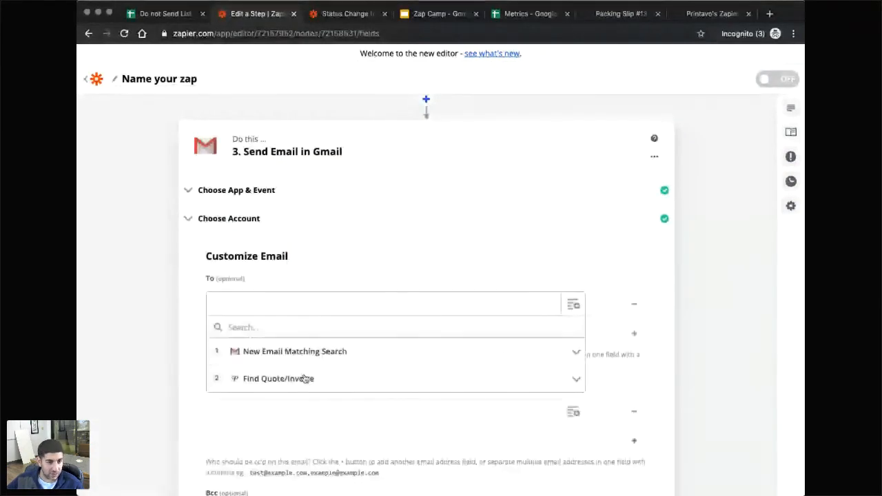
left_click(305, 378)
scroll(301, 384, "down", 2)
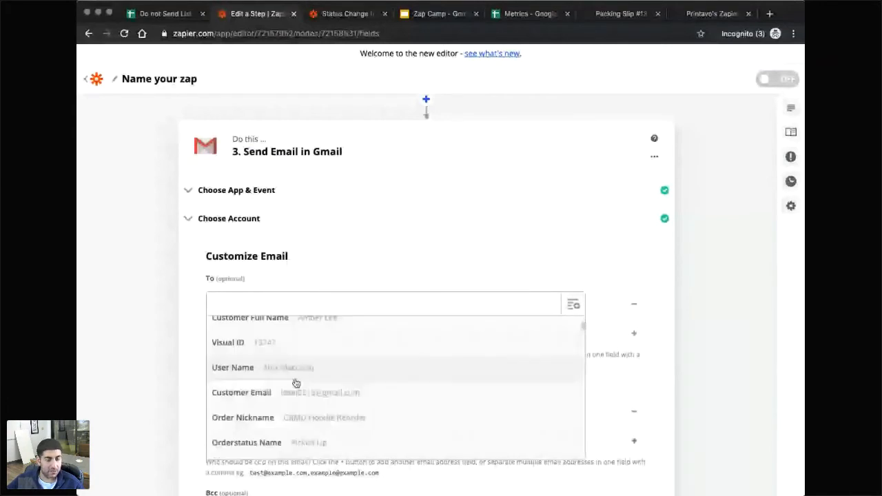
left_click(296, 391)
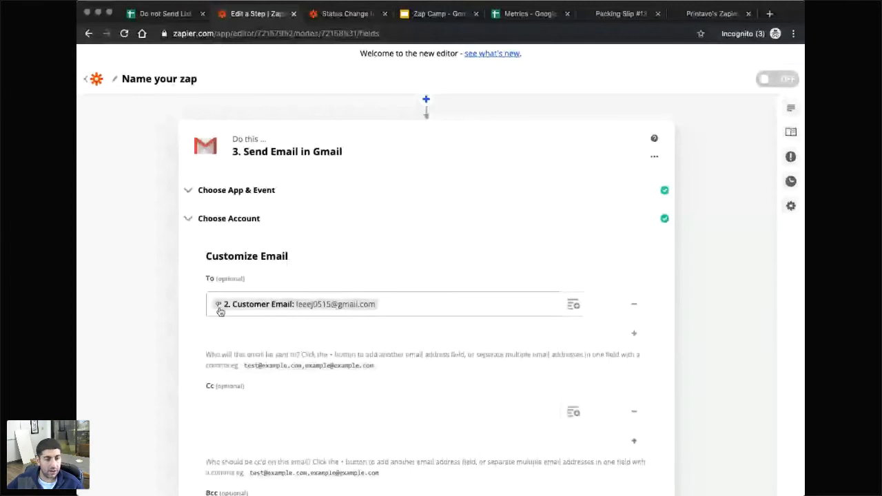
scroll(220, 312, "down", 5)
Set From to the sender's own address and From Name to their first name plus ' - Campus Ink'.
left_click(248, 302)
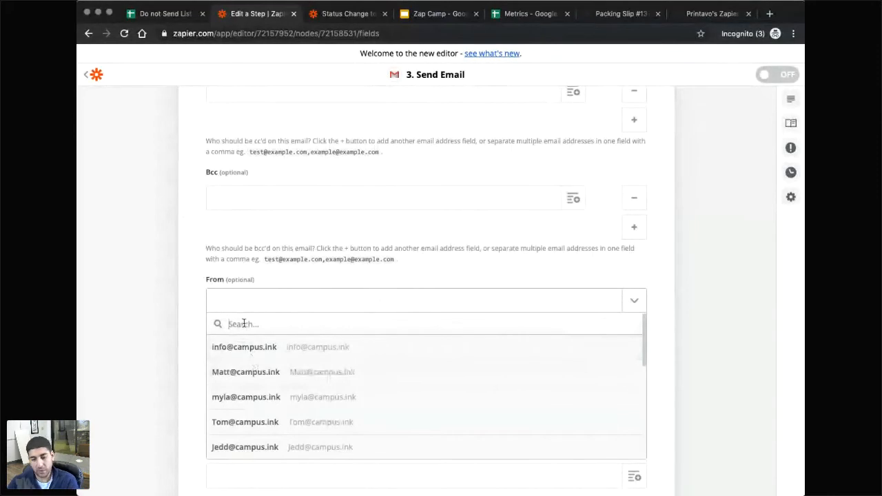
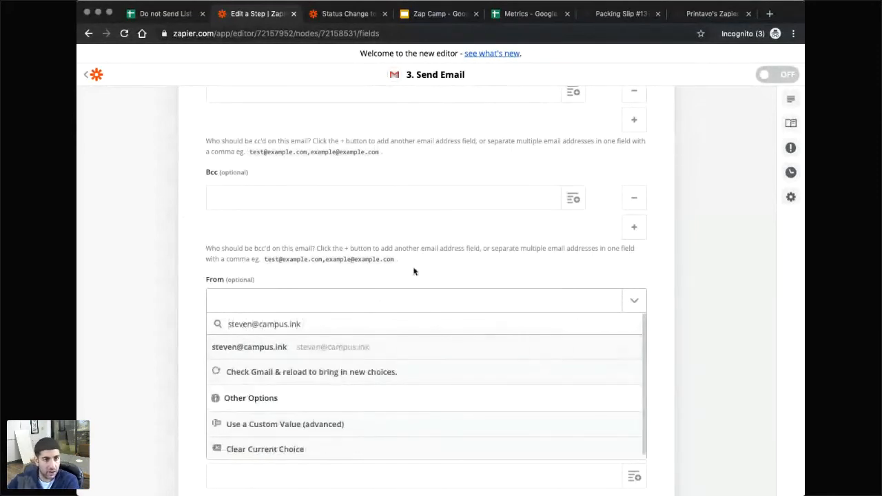
left_click(414, 270)
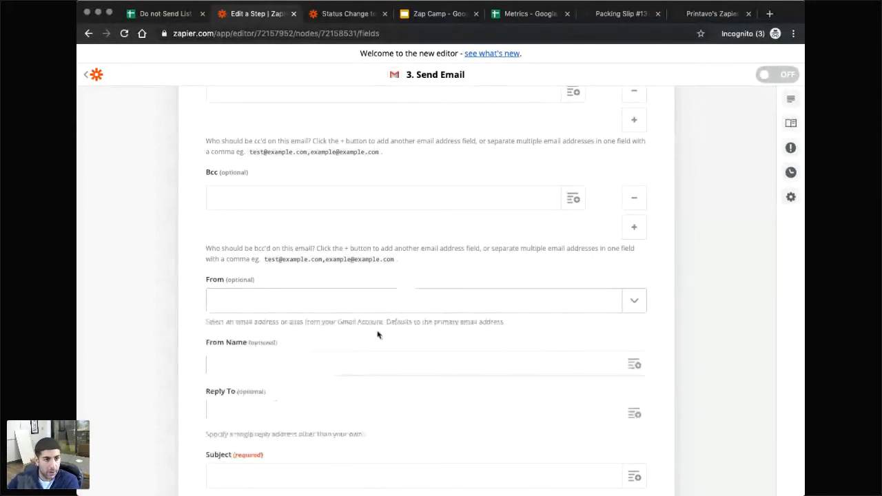
left_click(290, 300)
type("st")
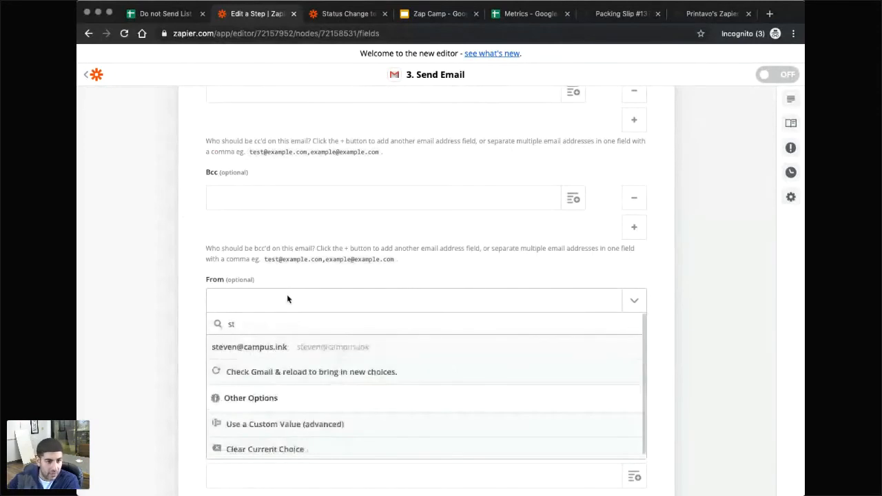
left_click(269, 348)
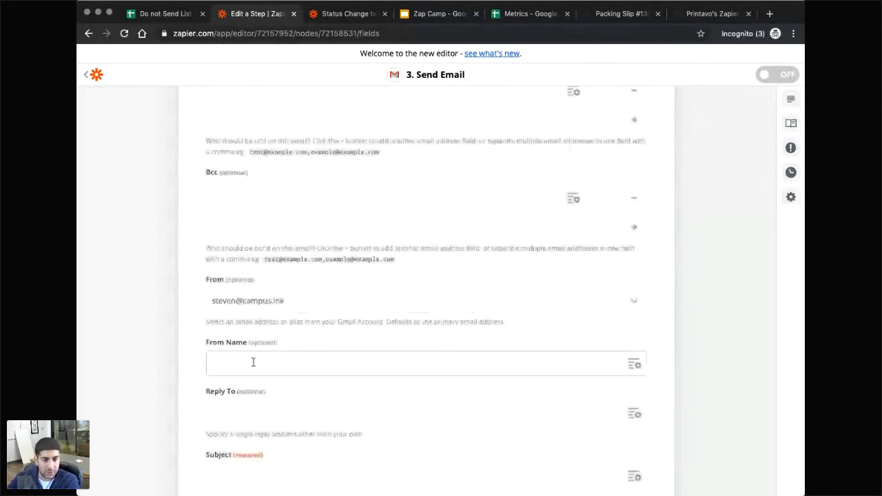
left_click(253, 361)
type("Steven -")
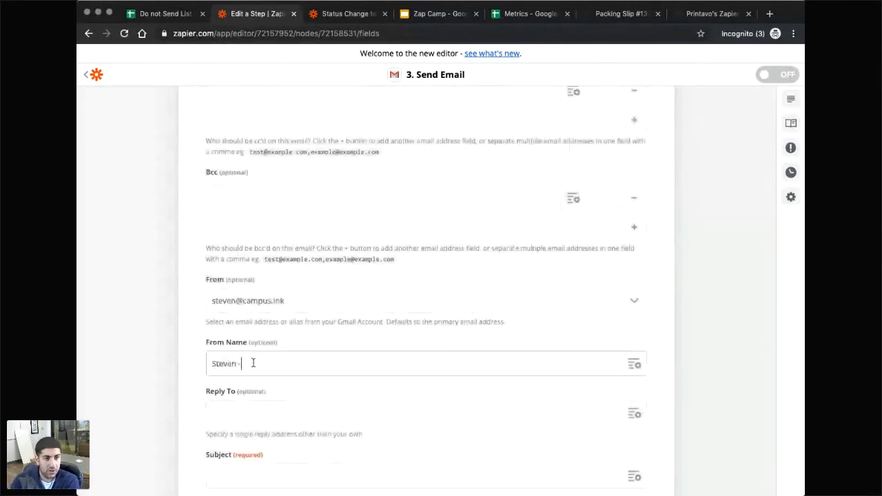
type(" Campus Ink")
scroll(307, 370, "down", 3)
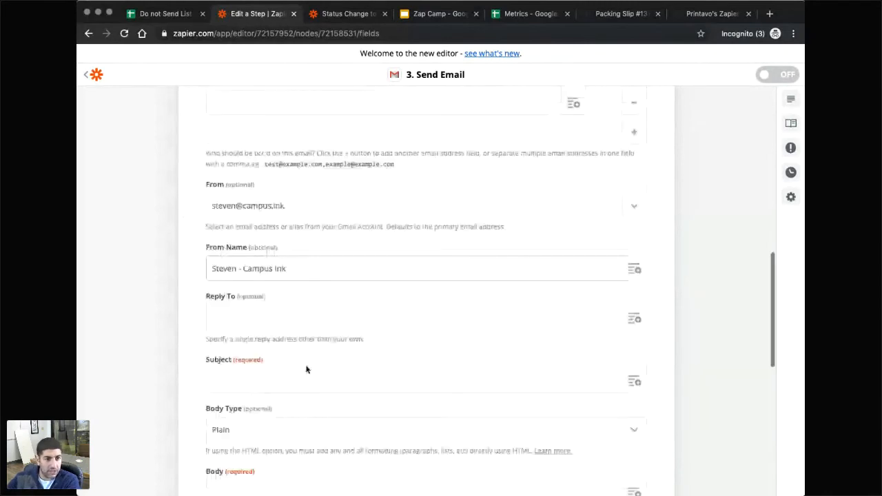
left_click(307, 370)
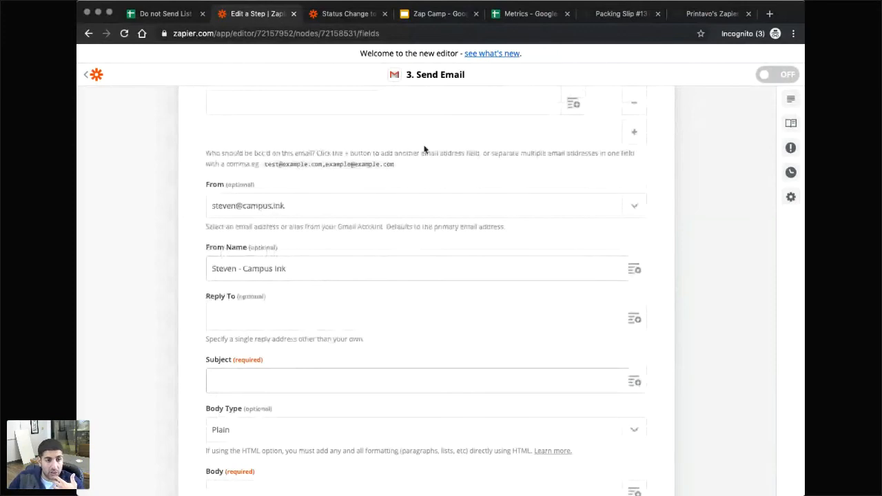
Copy the review-request body text from step 6's Gmail email in the Status Change zap.
left_click(337, 15)
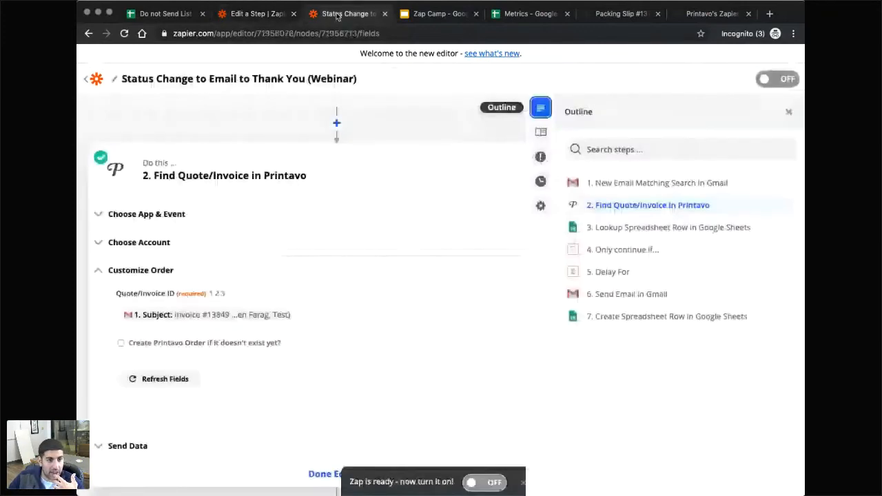
scroll(211, 246, "down", 8)
left_click(211, 247)
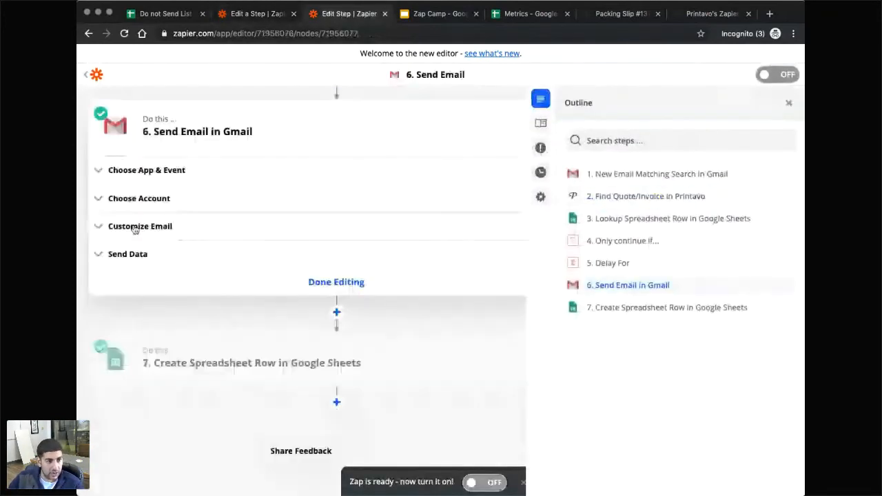
left_click(135, 227)
scroll(214, 282, "down", 6)
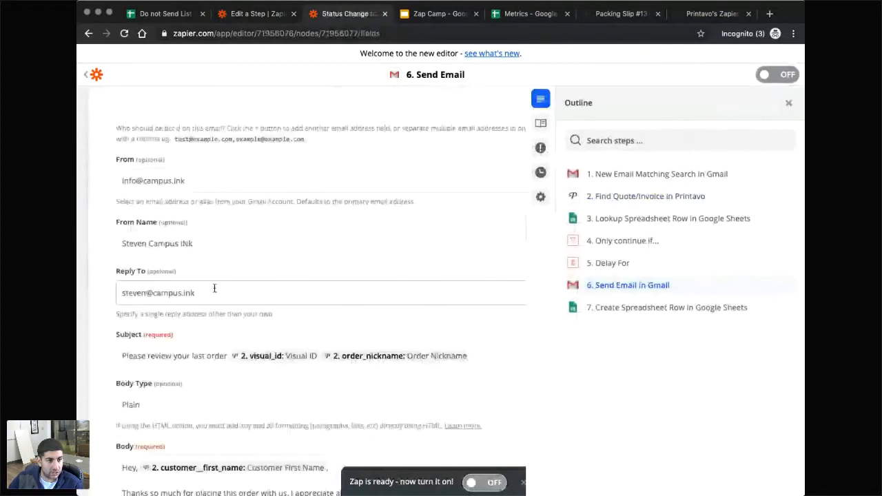
scroll(286, 387, "down", 3)
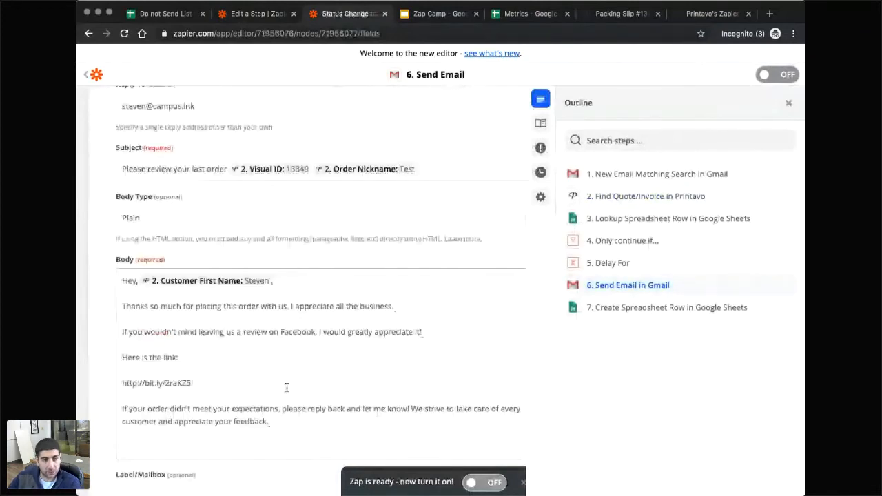
left_click_drag(282, 423, 113, 286)
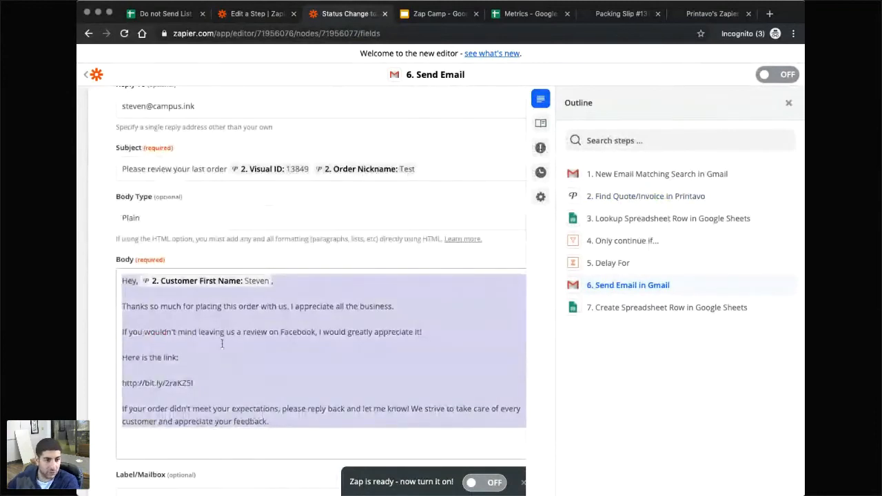
left_click(198, 383)
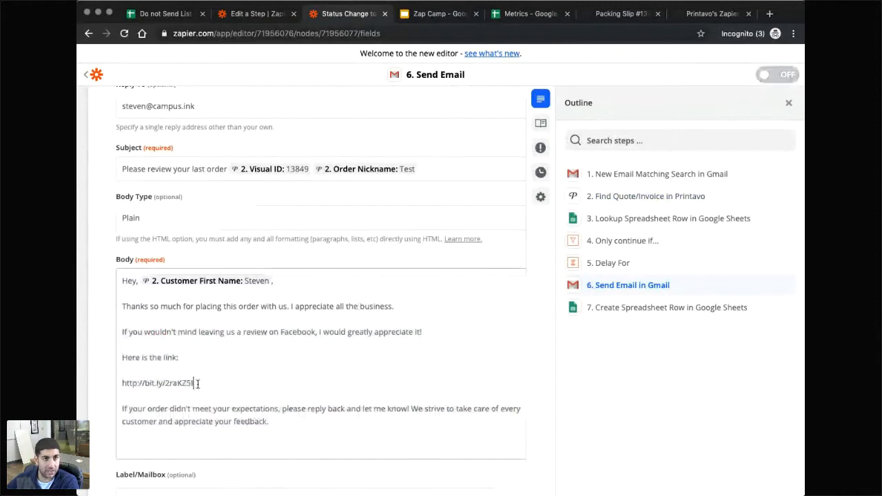
left_click_drag(197, 384, 122, 383)
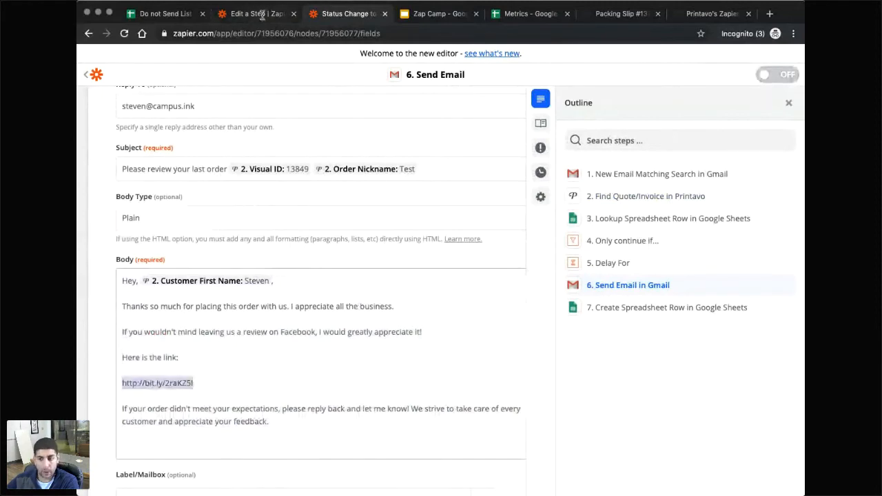
left_click_drag(285, 415, 122, 408)
left_click(283, 414)
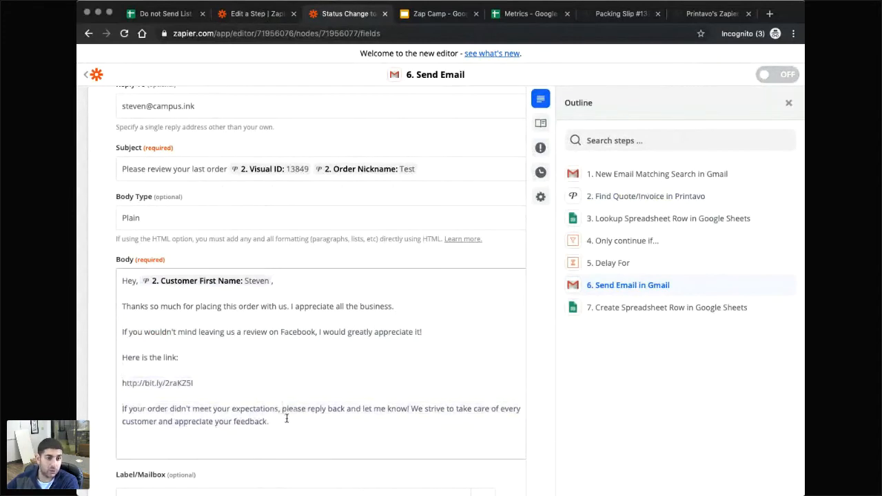
scroll(285, 403, "down", 1)
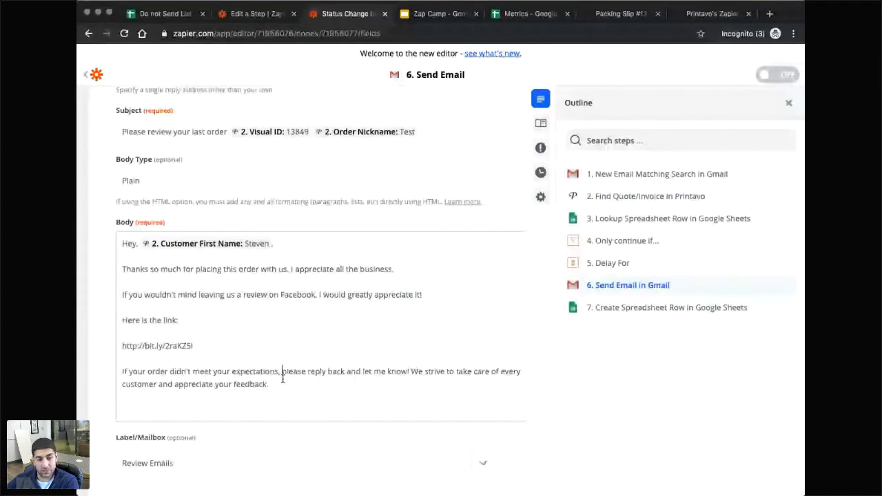
key("ctrl+shift+Tab")
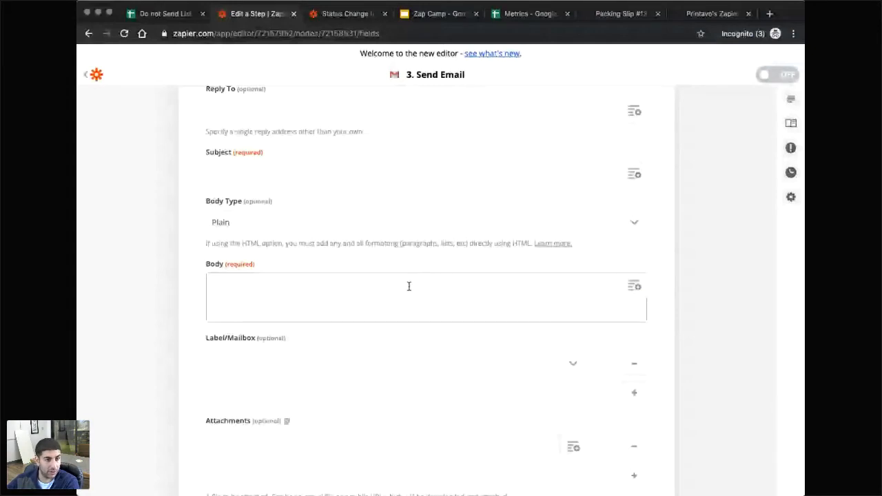
Paste the review-request message into the Send Email body and delete the old first-name placeholder.
left_click(408, 285)
scroll(409, 288, "up", 1)
type("Hey, {{71956713__customer__first_name}},  Thanks so much for placing this order with us. I appreciate all the business.  If you wouldn't mind leaving us a review on Facebook, I would greatly appreciate it!  Here is the link:  http://bit.ly/2raKZ5I  If your order didn't meet your expectations, please reply back and let me know! We strive to take care of every customer and appreciate your feedback.")
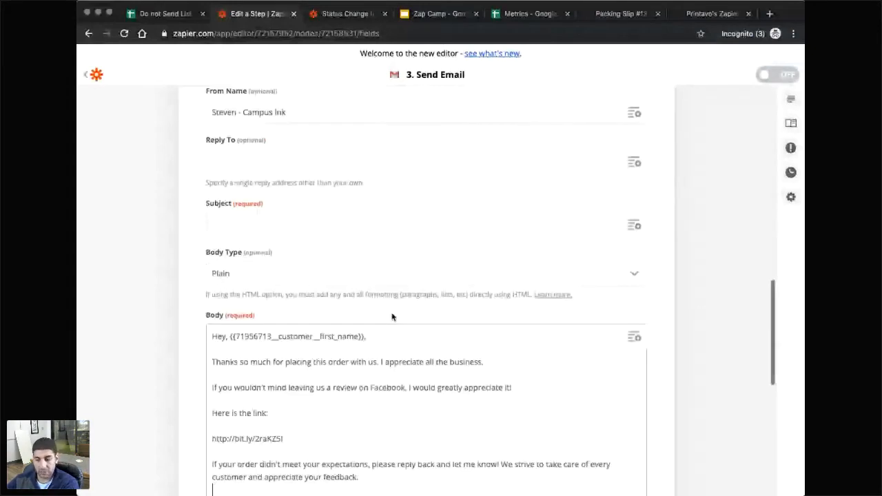
scroll(392, 317, "down", 1)
left_click_drag(230, 263, 543, 264)
key("BackSpace")
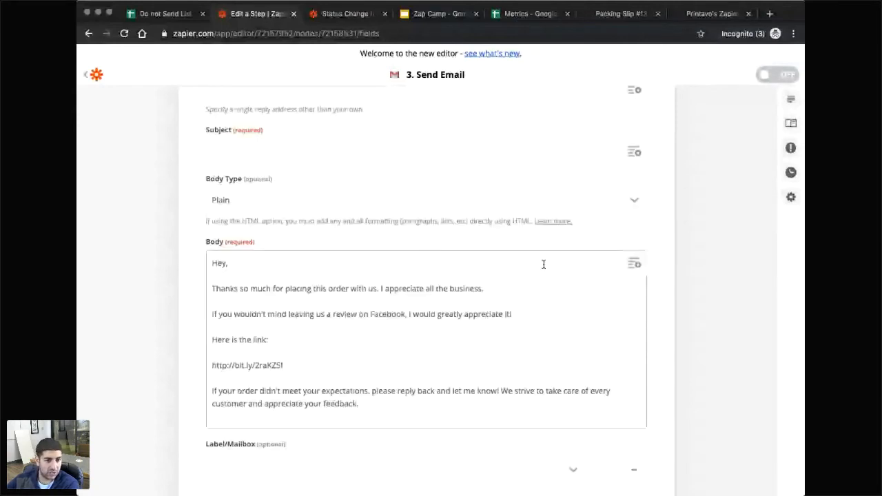
Insert Find Quote/Invoice's Customer First Name after 'Hey,' in the body.
left_click(634, 264)
scroll(359, 397, "down", 1)
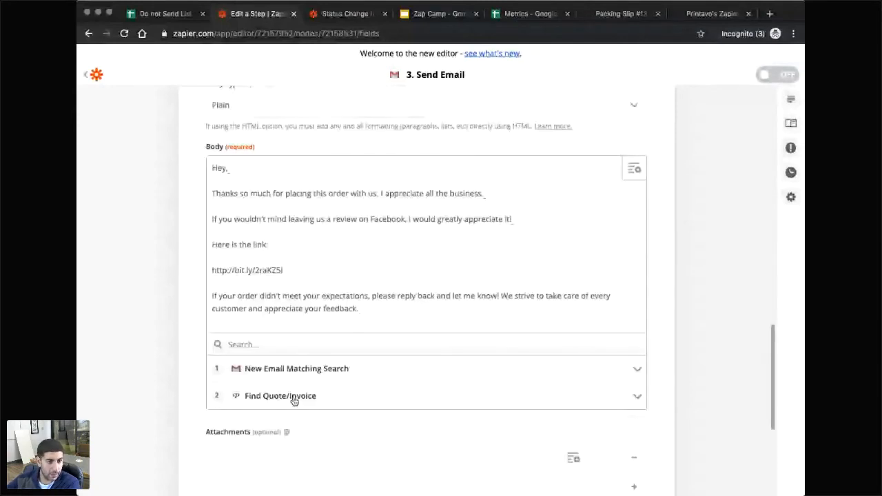
left_click(292, 397)
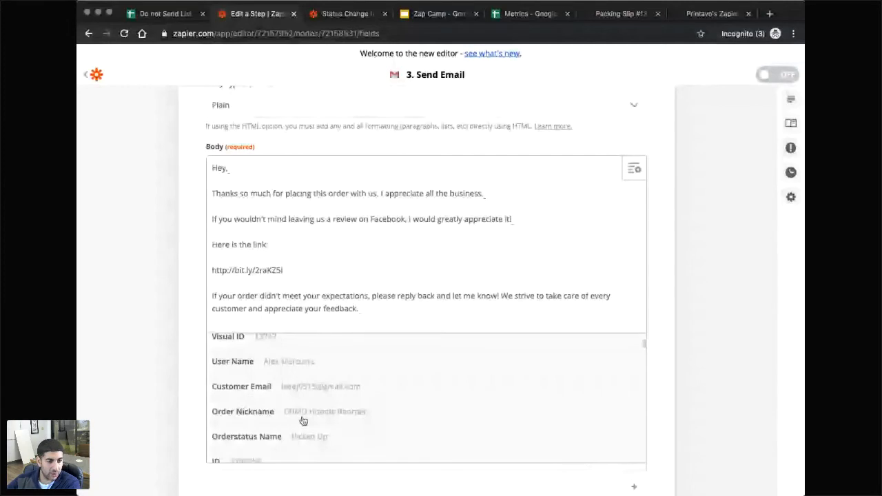
scroll(301, 413, "down", 1)
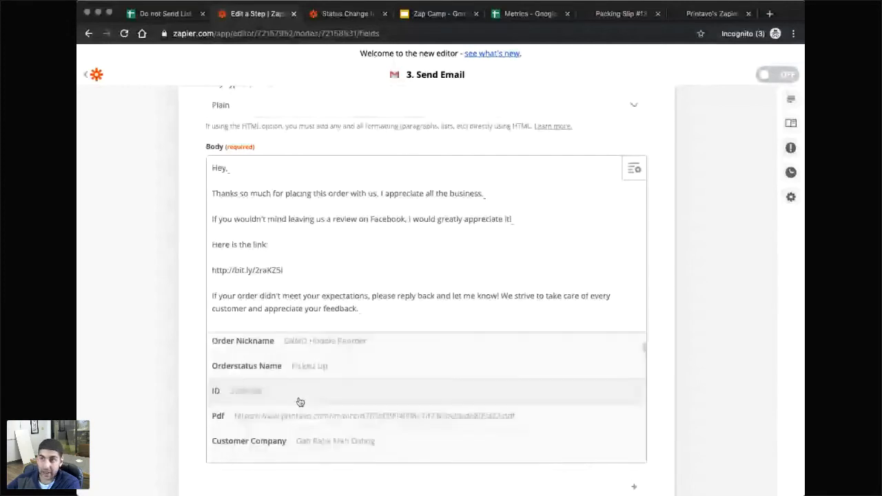
scroll(299, 401, "down", 10)
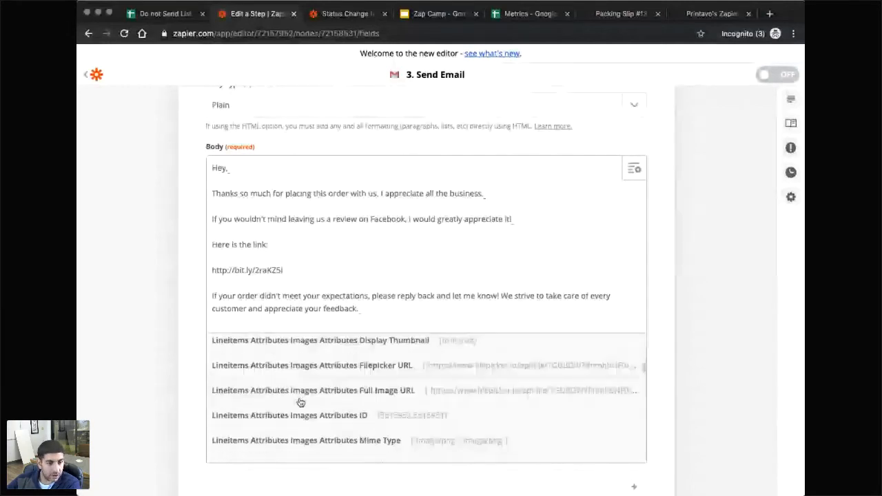
scroll(300, 401, "down", 10)
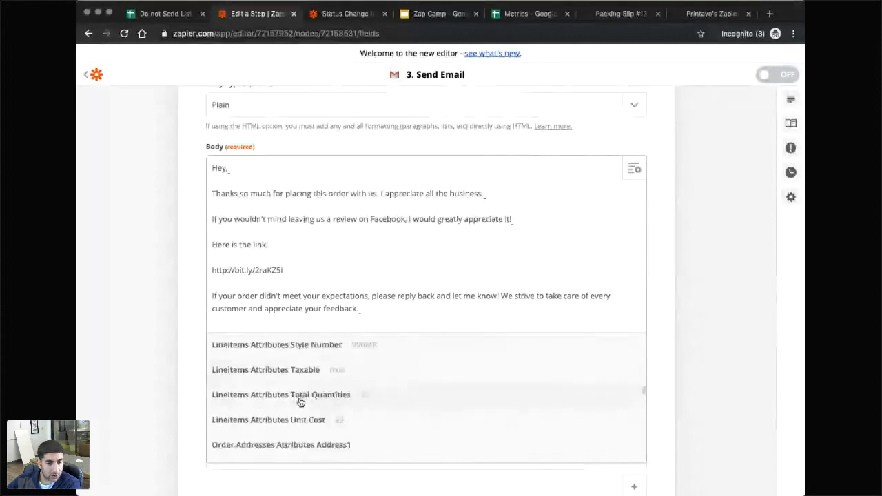
scroll(300, 402, "down", 10)
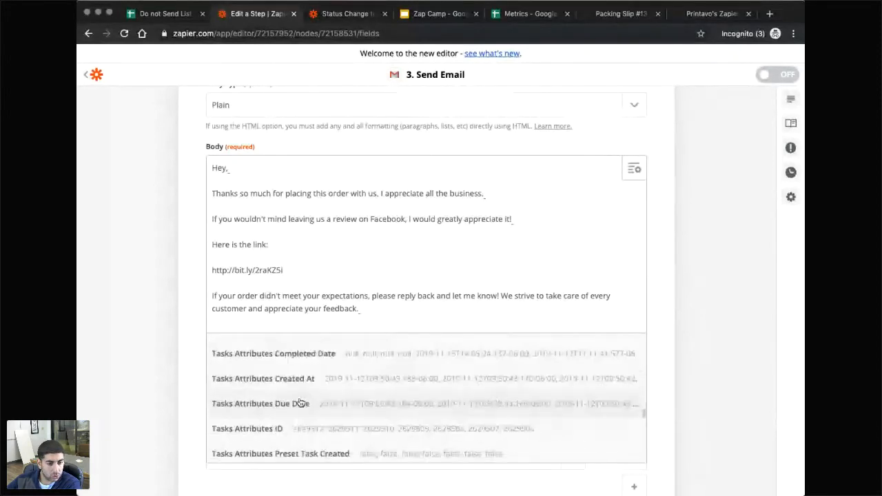
scroll(299, 403, "down", 5)
scroll(299, 403, "up", 1)
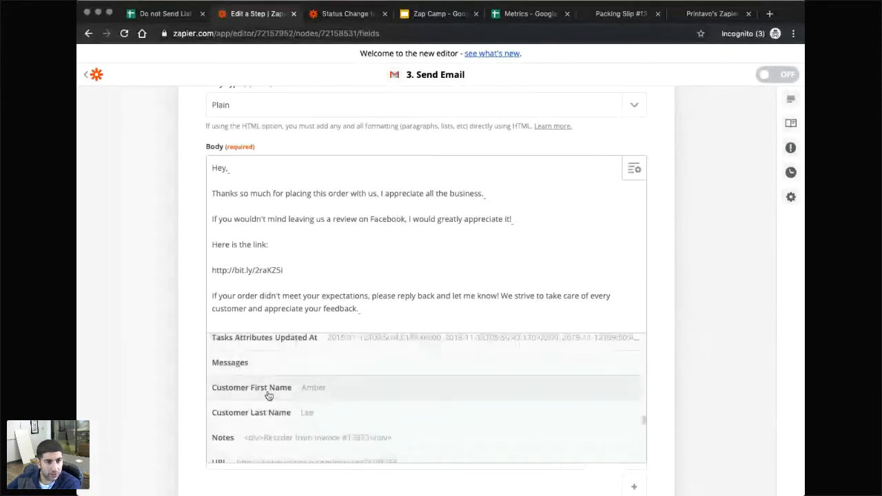
left_click(268, 393)
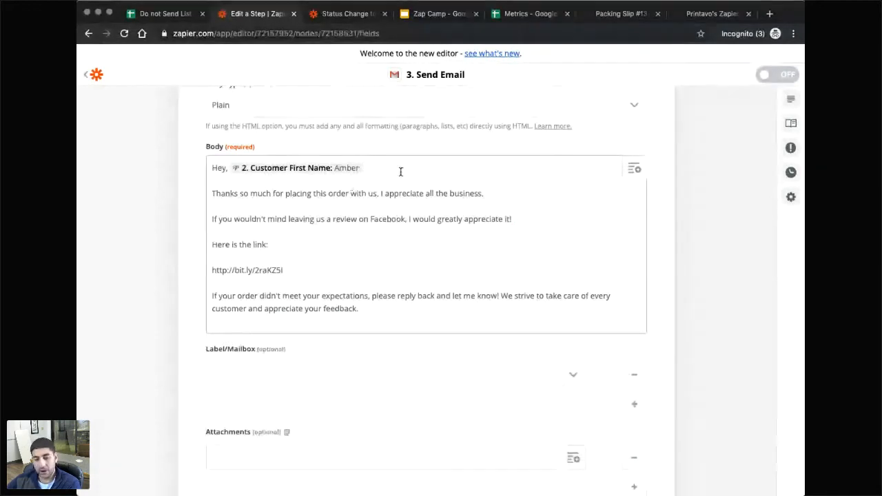
left_click(276, 221)
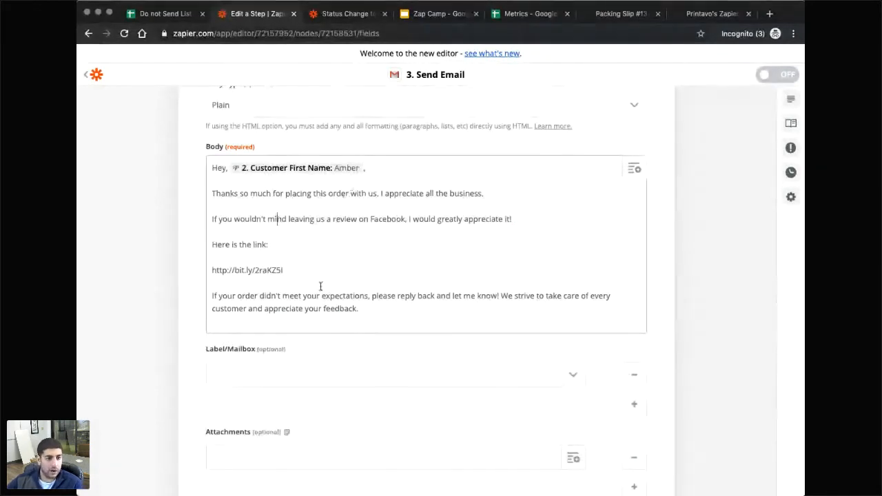
scroll(371, 279, "down", 1)
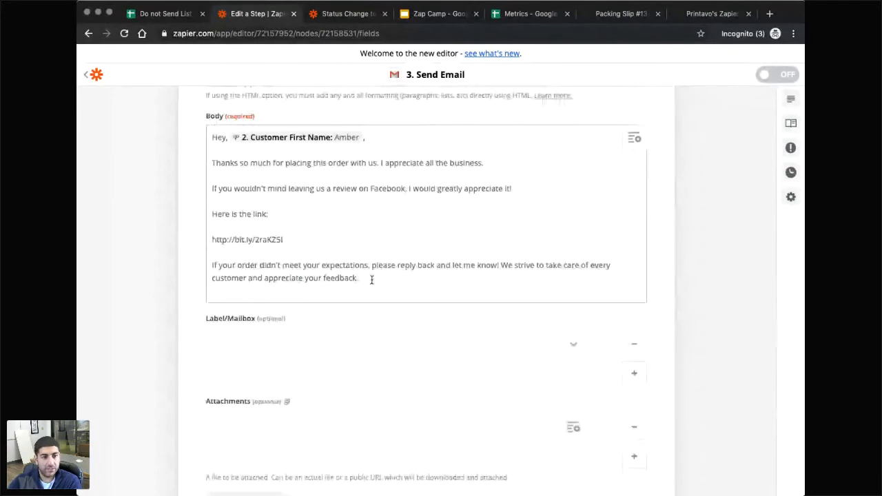
Add the sender's first name as a sign-off line below the message.
left_click(371, 279)
key("Return")
key("Return")
type("Steven")
scroll(431, 336, "down", 2)
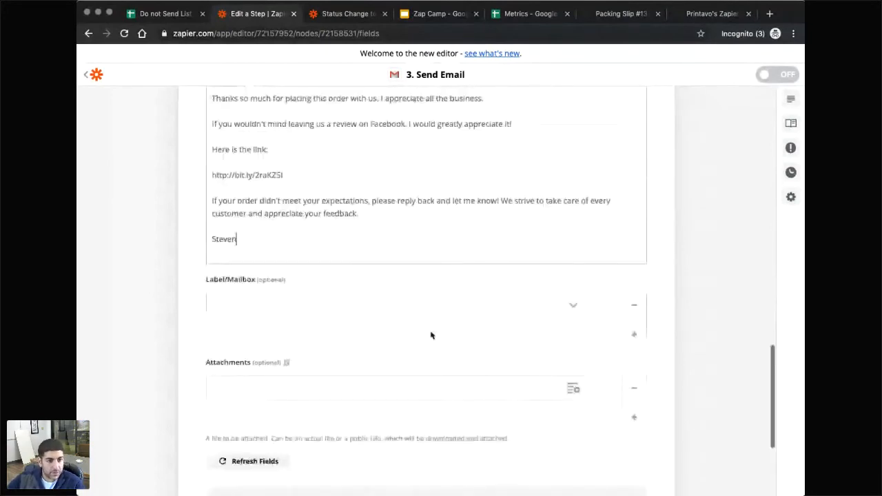
scroll(430, 336, "down", 3)
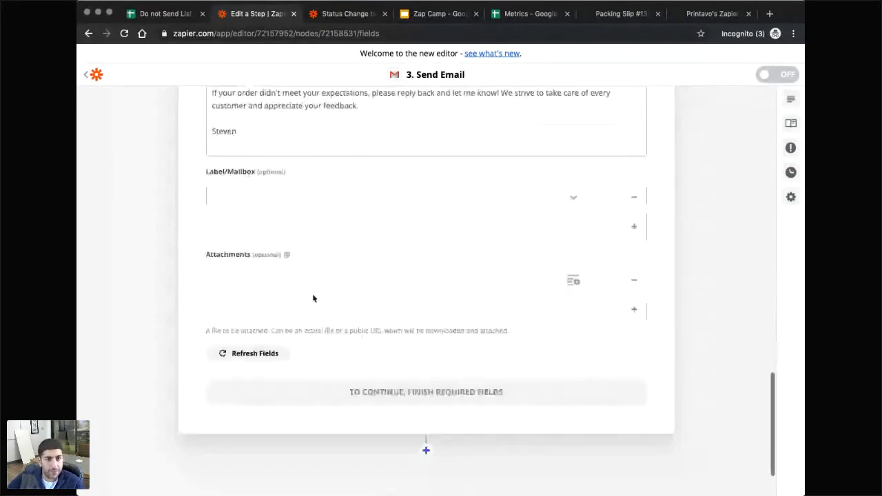
Set Label/Mailbox to Review Emails and refresh the step's fields.
left_click(575, 206)
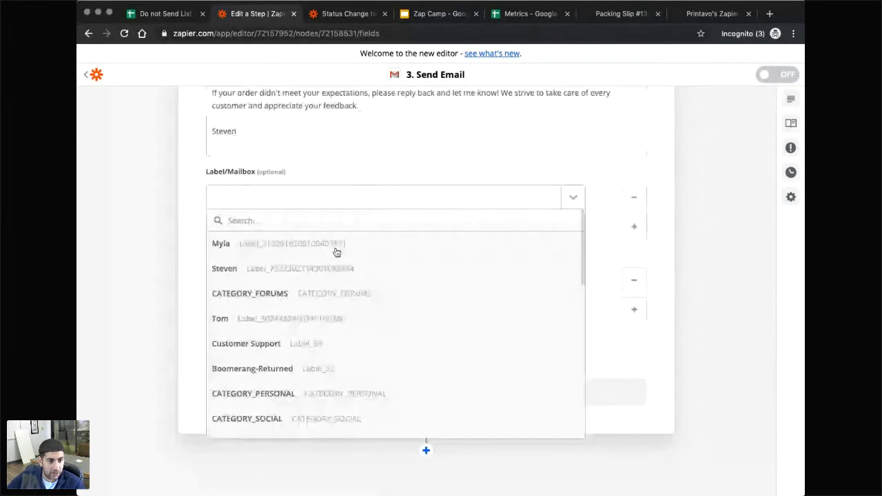
scroll(314, 354, "down", 1)
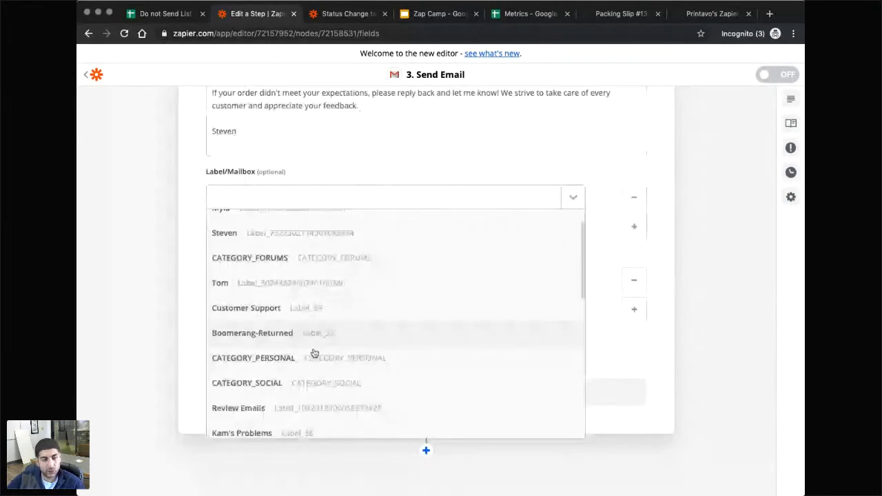
left_click(241, 408)
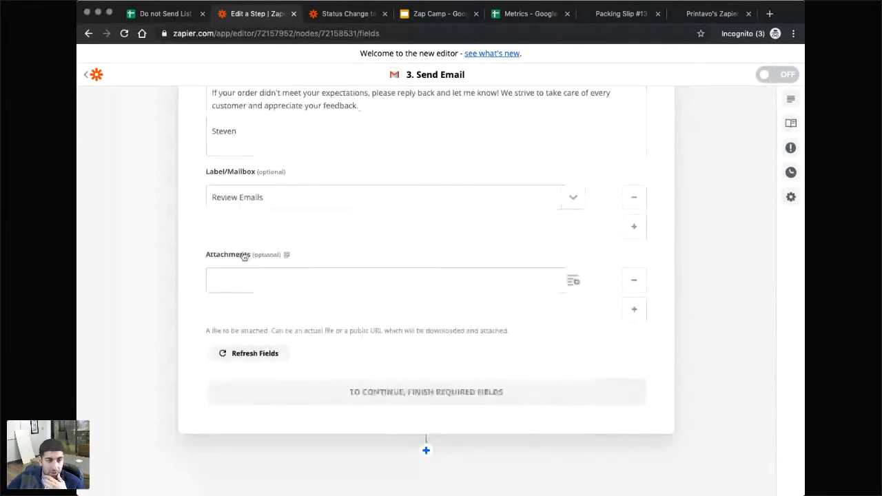
scroll(335, 277, "up", 1)
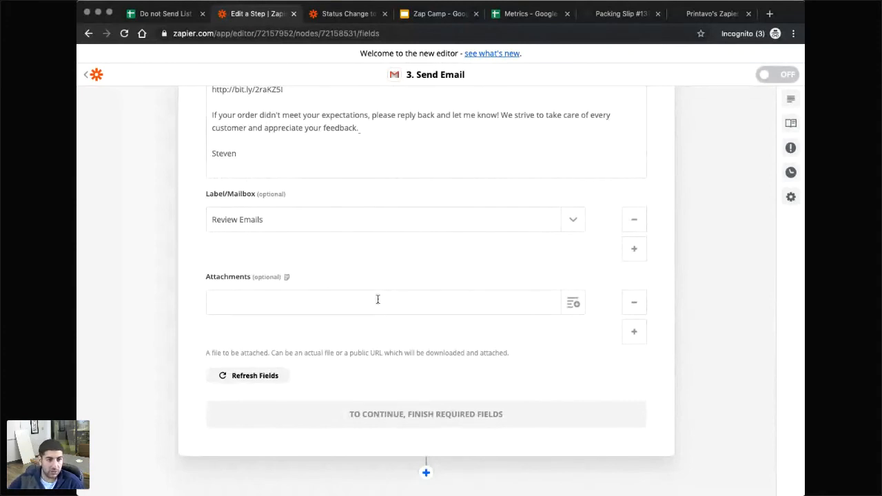
left_click(339, 307)
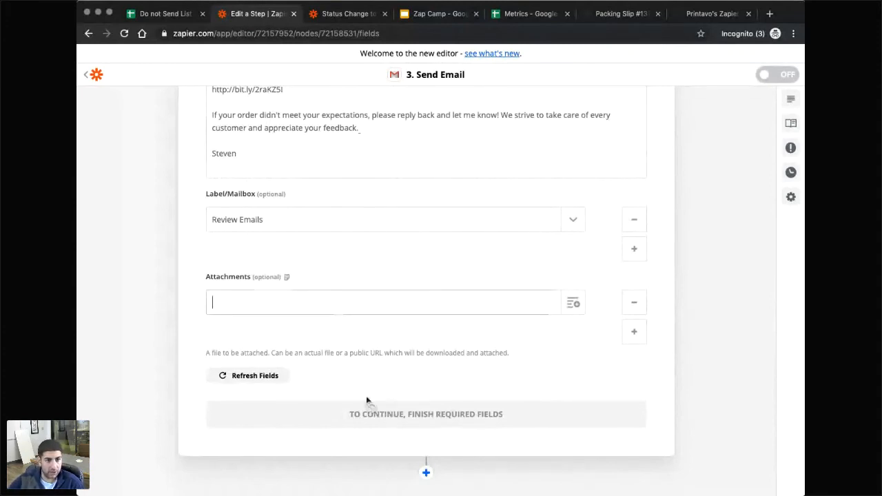
left_click(260, 376)
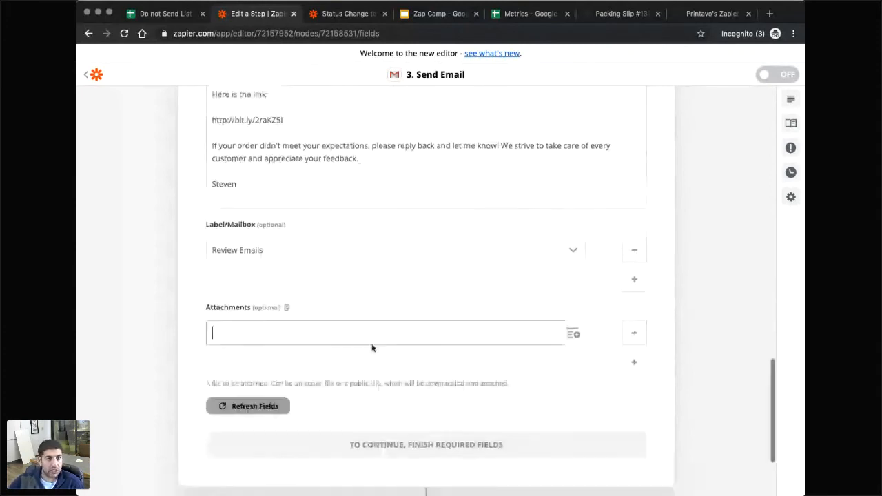
scroll(372, 348, "up", 5)
left_click(245, 257)
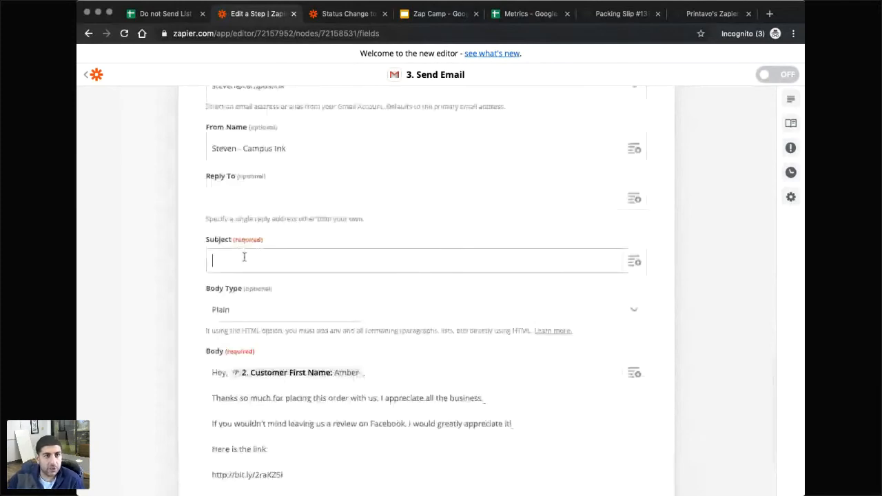
Reword the subject to 'Would you please do me a favor on last order' using the older zap's subject.
key("ctrl+Tab")
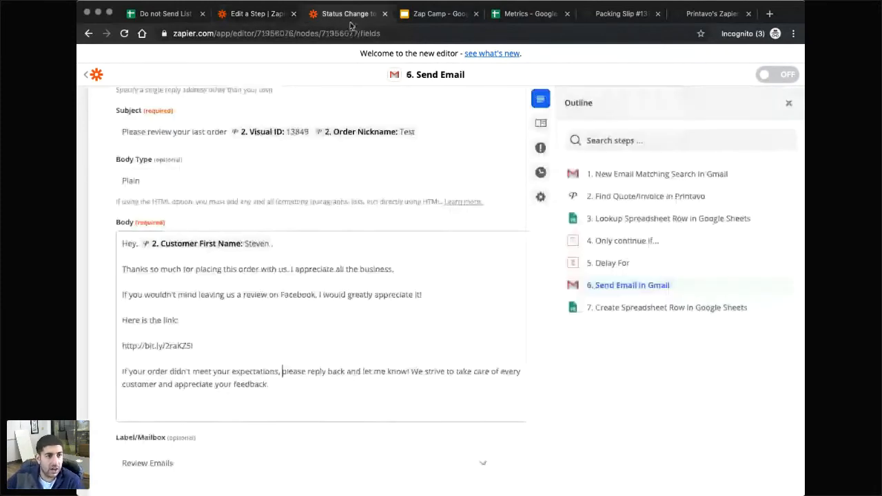
left_click_drag(227, 188, 117, 188)
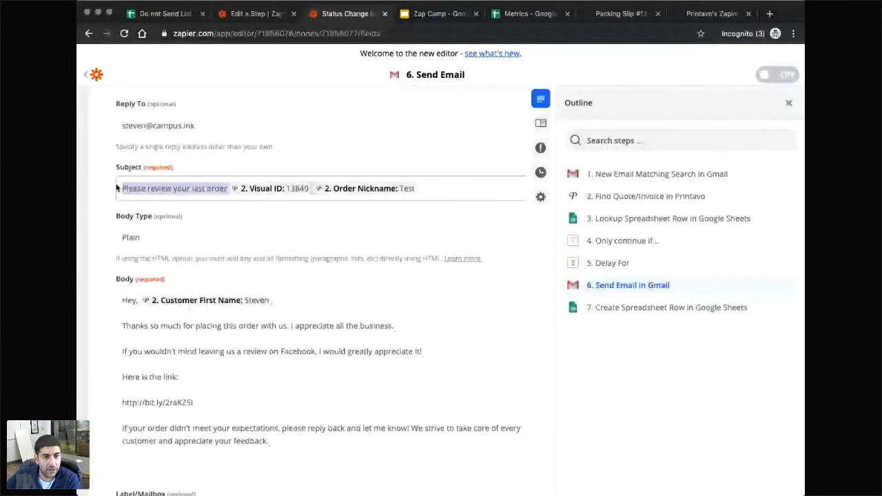
key("ctrl+shift+Tab")
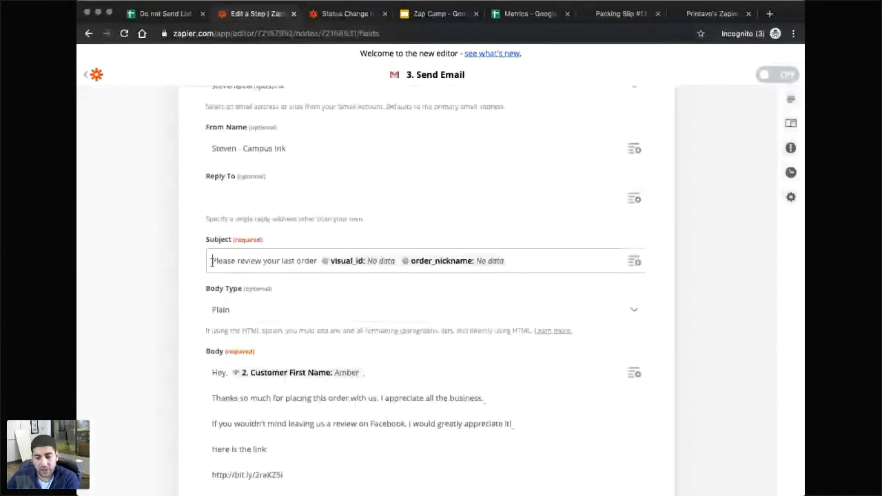
left_click_drag(235, 260, 197, 261)
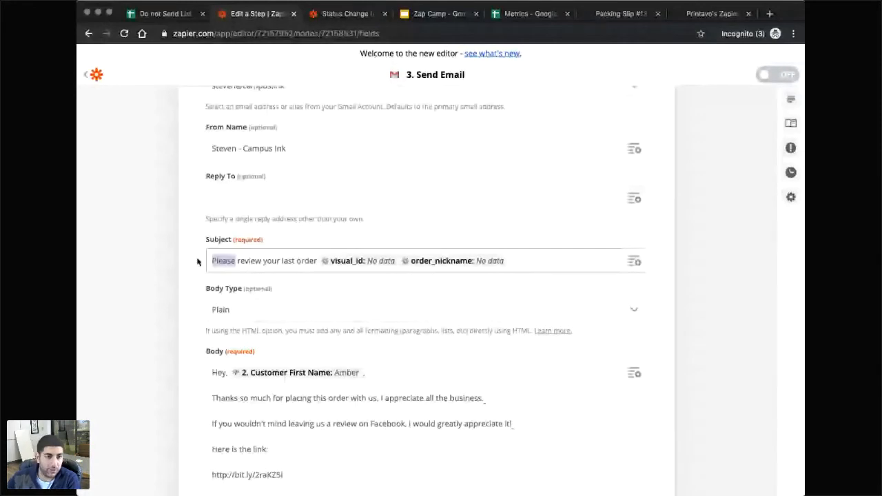
type("Would you please leave us a")
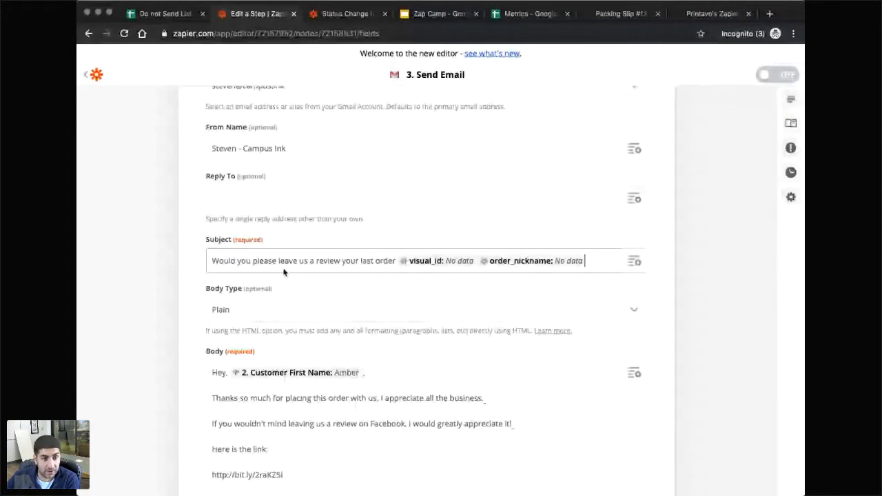
left_click_drag(357, 261, 279, 262)
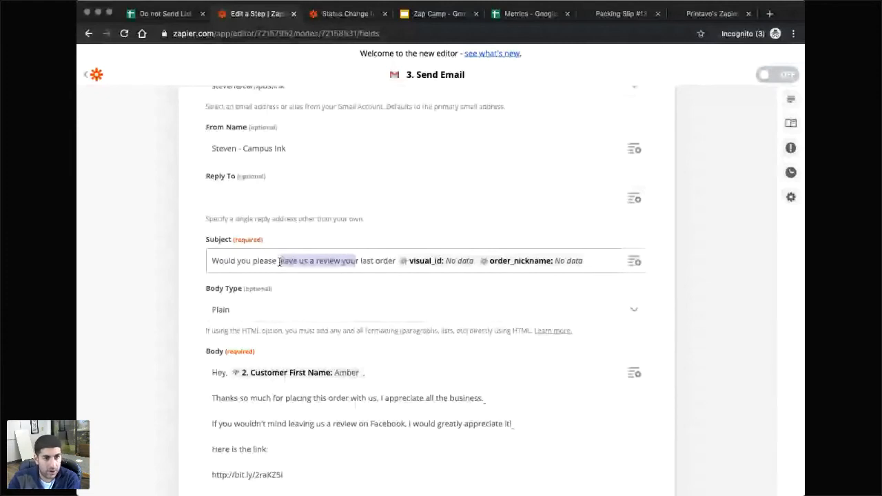
type("do me a favor o")
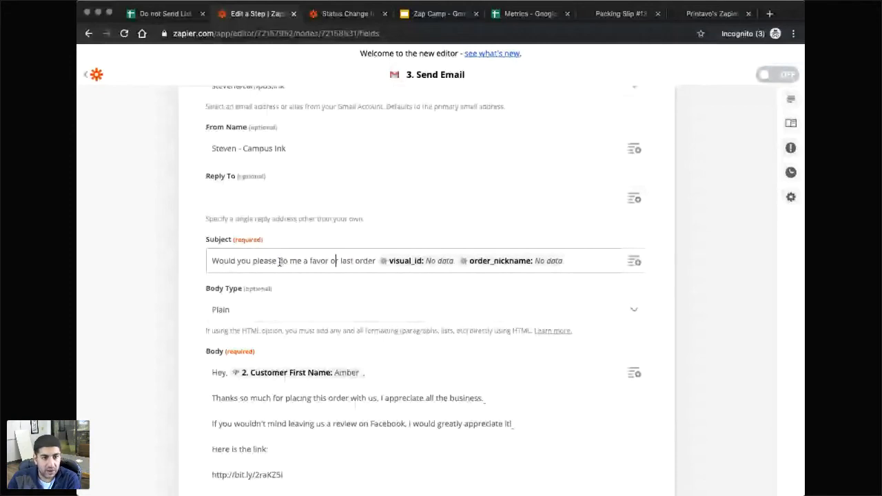
key("Delete")
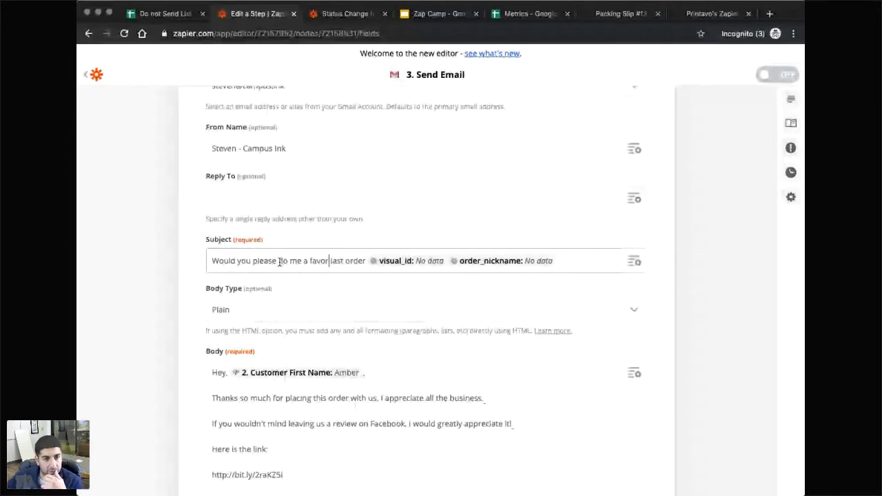
type("n")
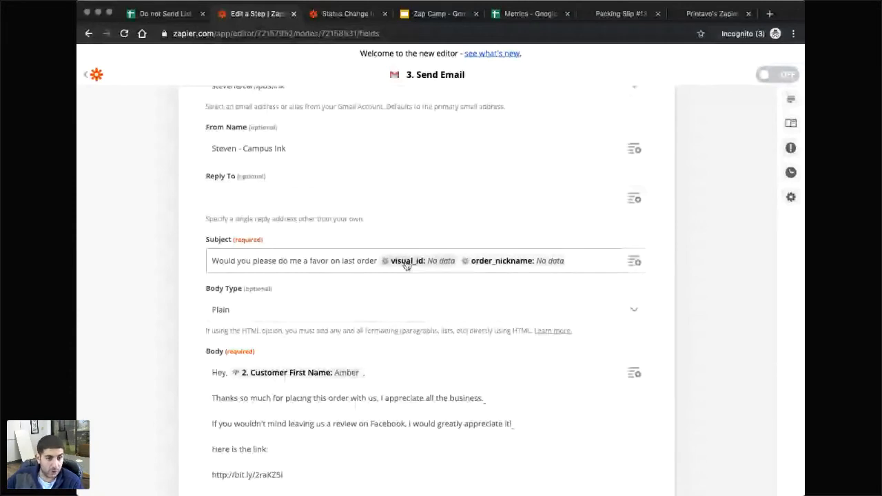
Append Find Quote/Invoice's Order Nickname after the Visual ID in the subject.
left_click(435, 267)
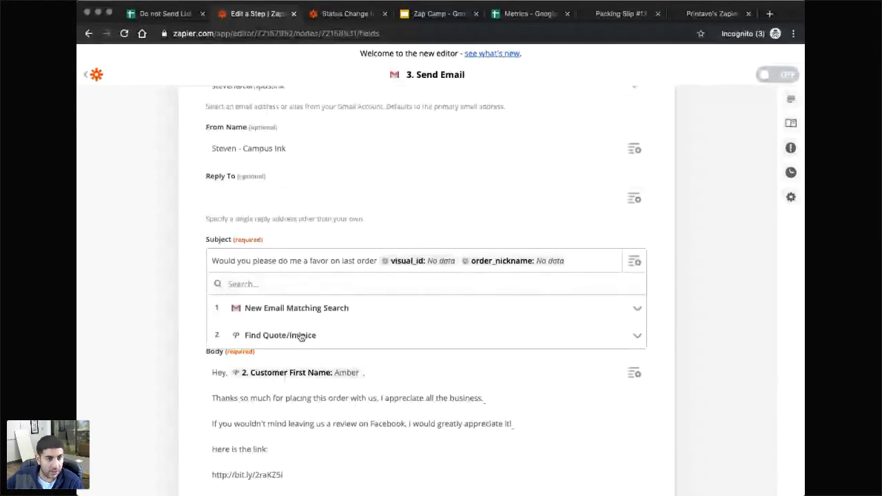
left_click(288, 344)
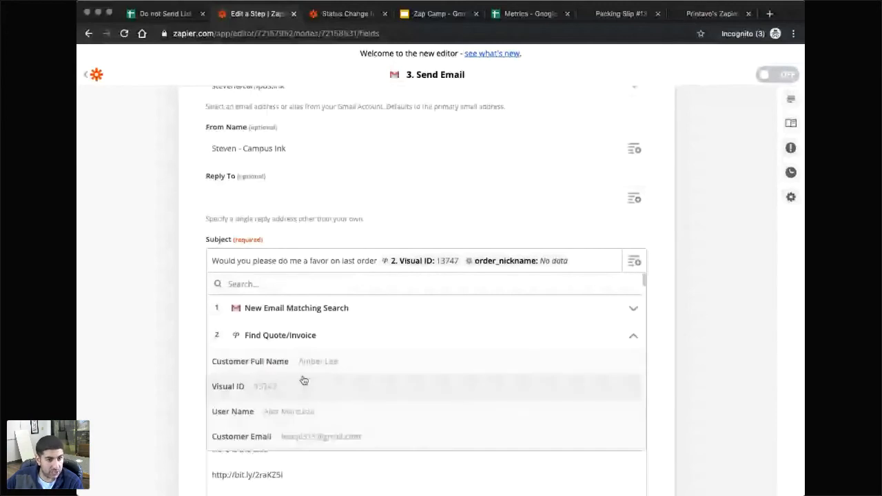
scroll(301, 352, "down", 2)
left_click(298, 327)
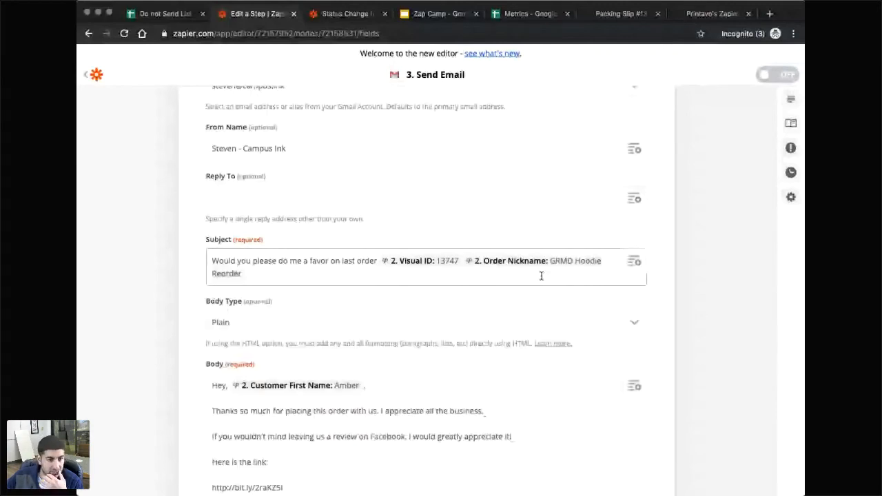
scroll(548, 367, "down", 3)
scroll(548, 366, "down", 3)
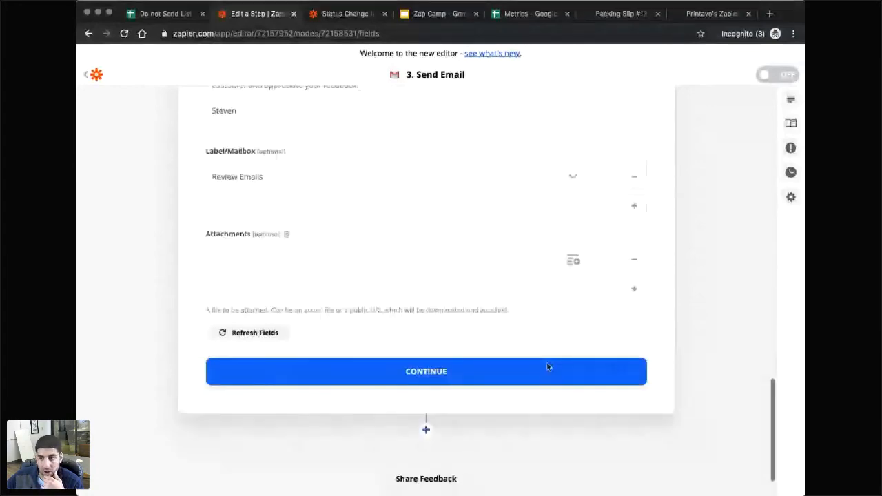
Finish the Send Email step and skip its test.
scroll(408, 359, "up", 2)
scroll(408, 361, "down", 2)
left_click(408, 357)
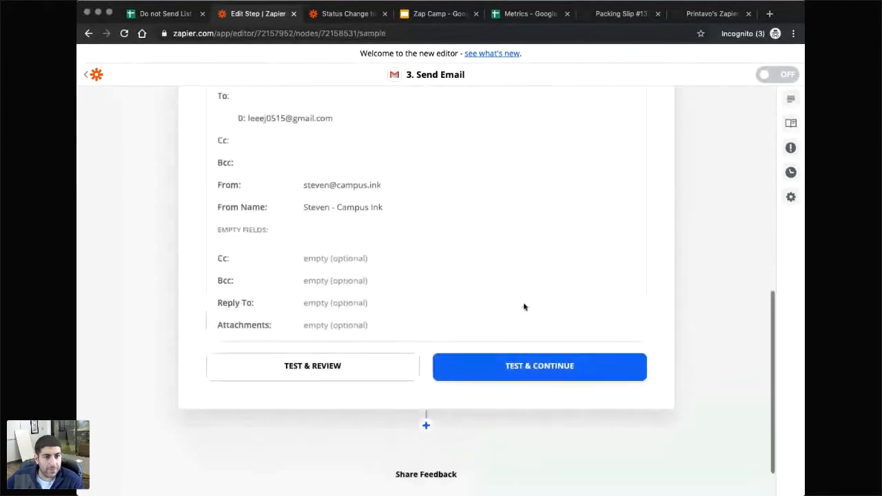
scroll(378, 329, "up", 3)
scroll(384, 335, "down", 5)
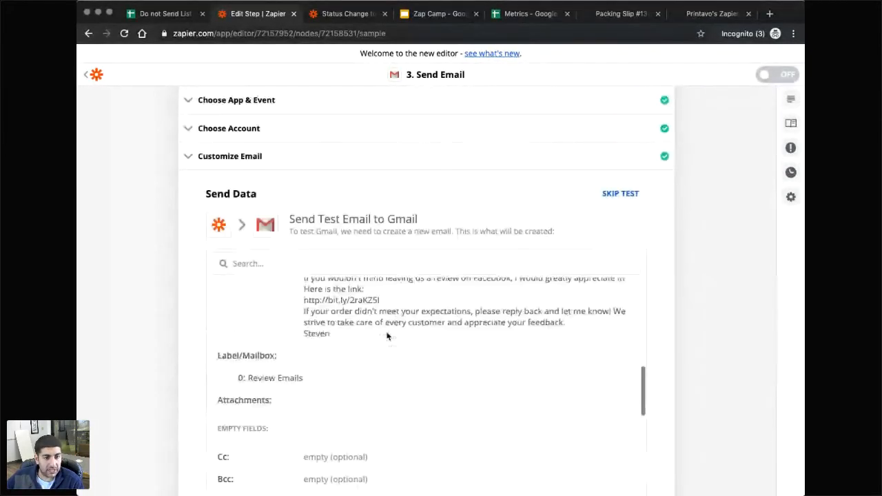
scroll(385, 335, "up", 2)
scroll(386, 335, "down", 2)
scroll(629, 297, "down", 3)
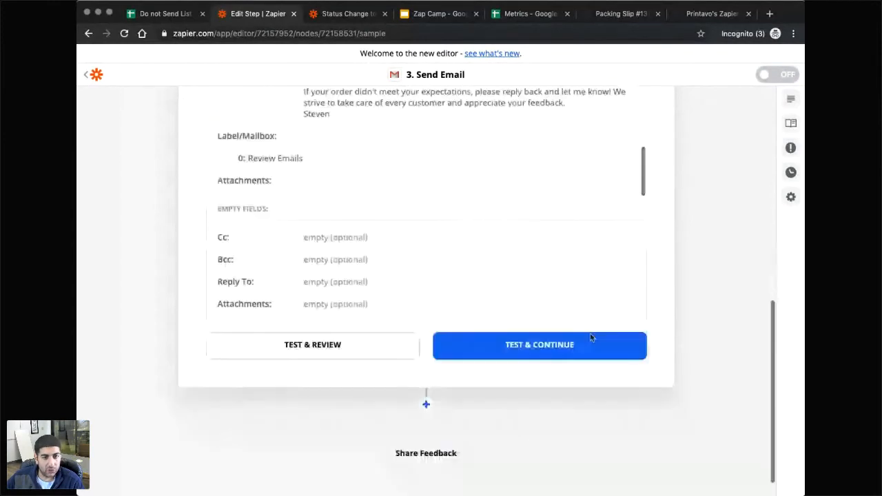
scroll(567, 342, "up", 6)
left_click(622, 351)
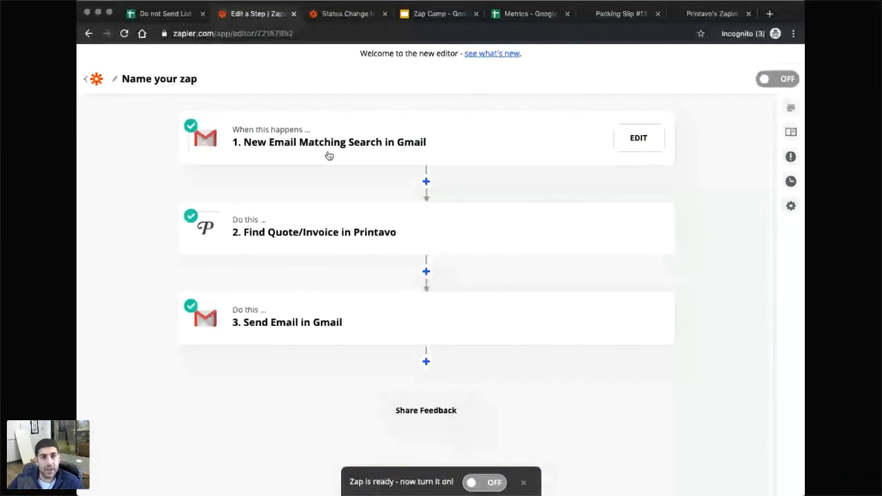
Paste the subject template onto the Zap Camp slide and move the text box lower.
left_click(427, 17)
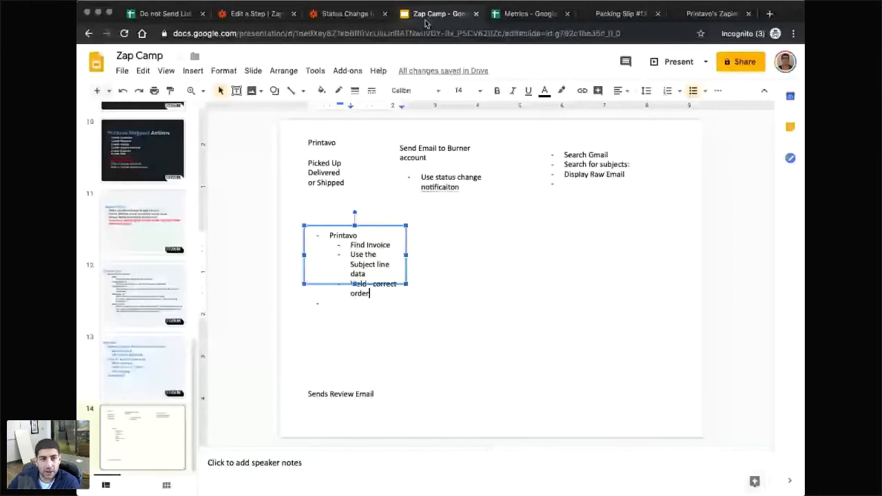
type("Please review your last order {{71956713__visual_id}} {{71956713__order_nickname}}")
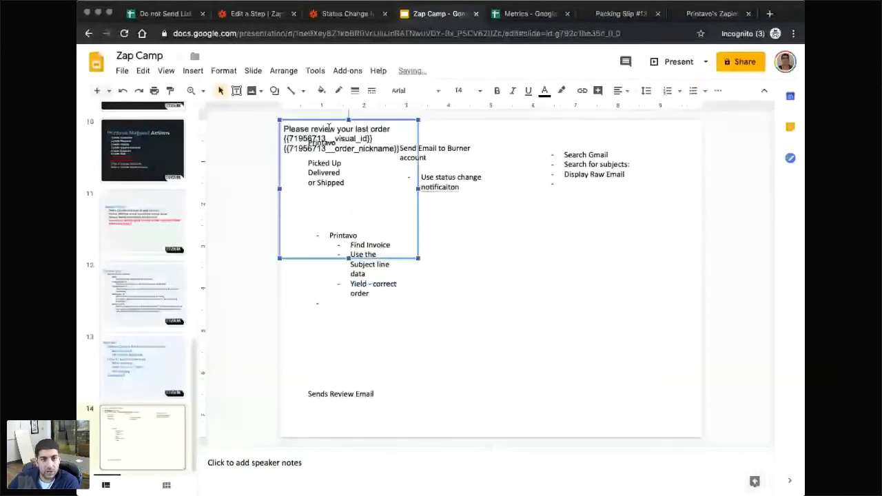
left_click_drag(329, 127, 565, 252)
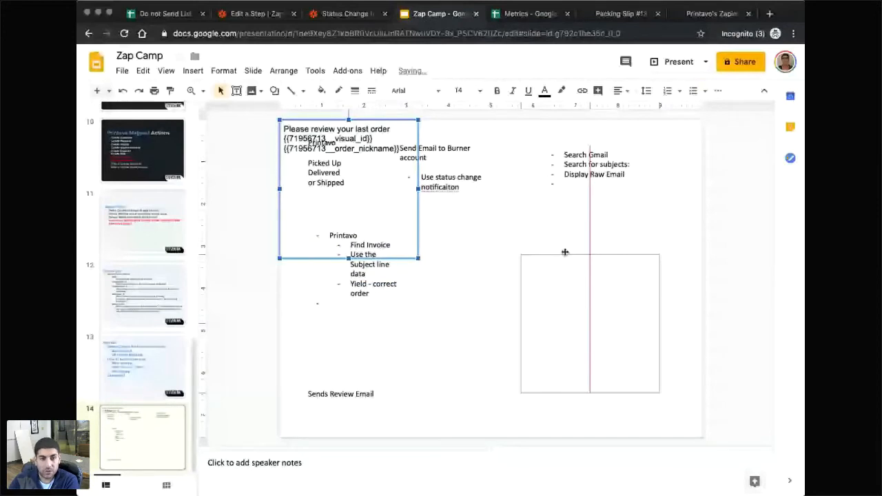
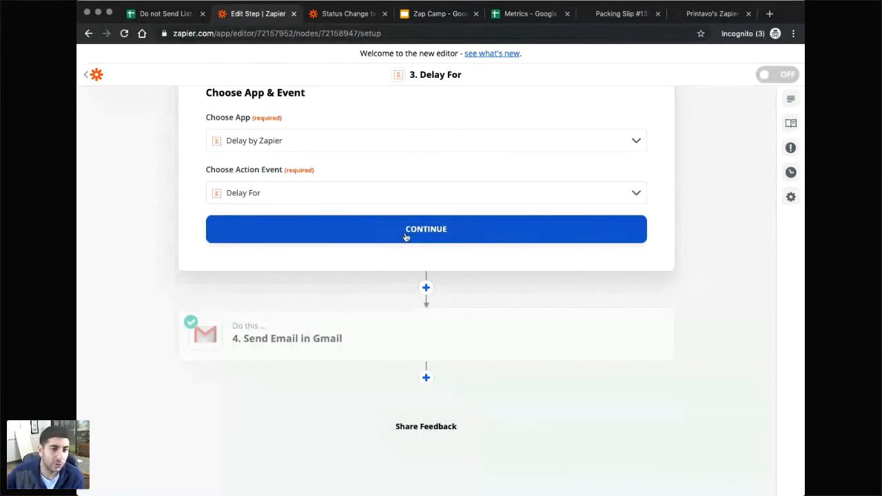
Scroll through the zap's four steps, with Delay For placed before the Gmail Send Email.
scroll(405, 237, "up", 4)
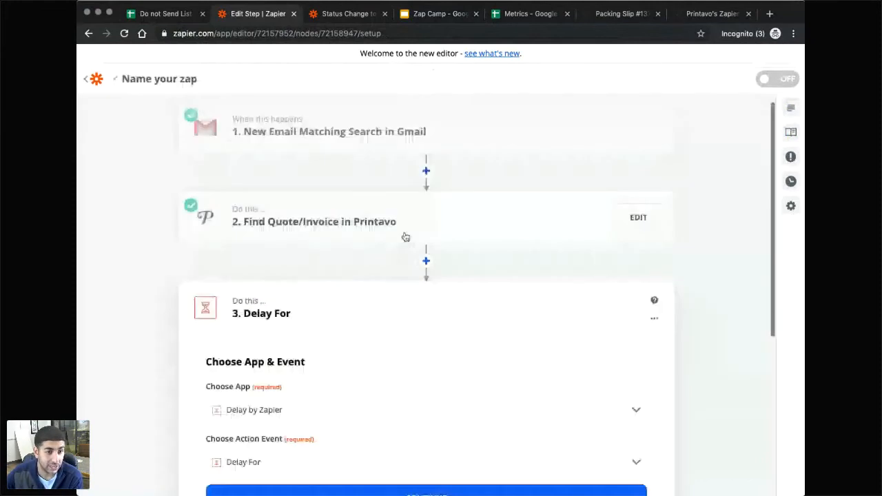
scroll(405, 237, "down", 4)
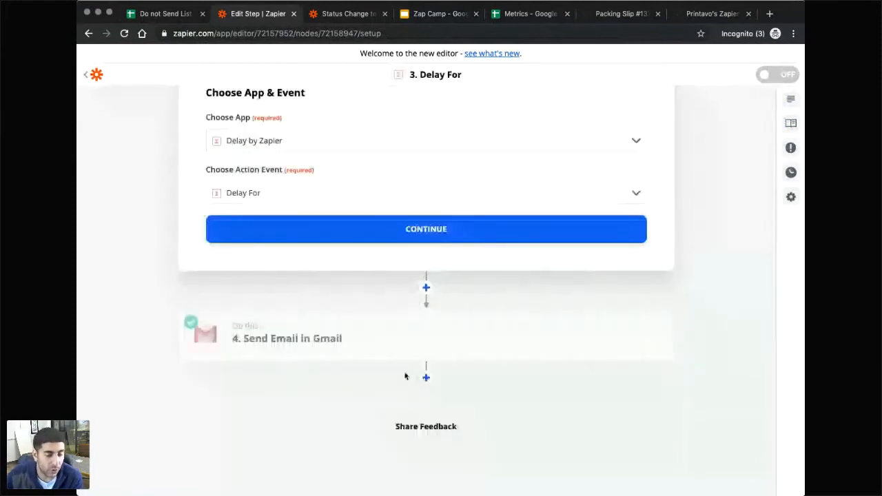
mouse_move(273, 337)
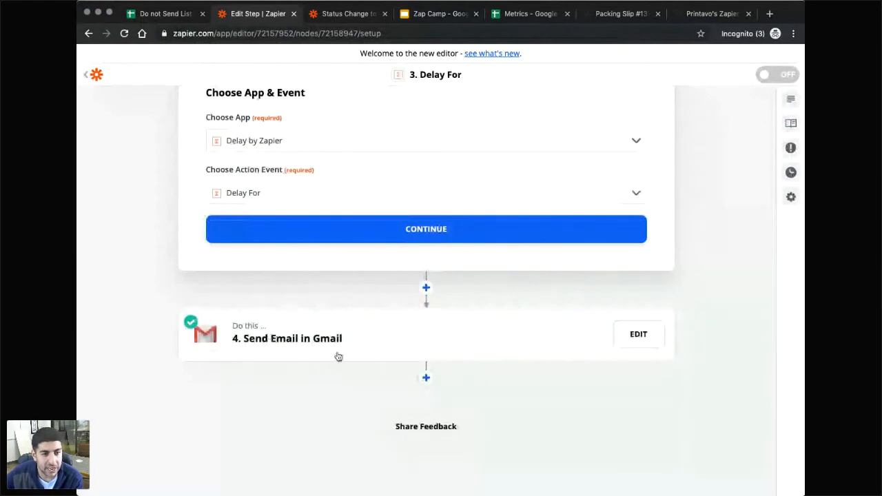
Add a fifth step using Google Sheets Create Spreadsheet Row(s).
left_click(427, 377)
scroll(340, 392, "down", 3)
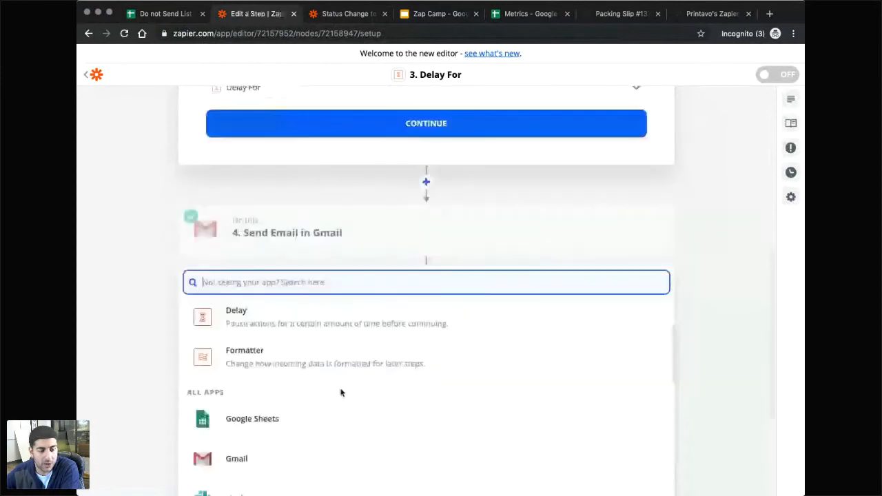
left_click(130, 324)
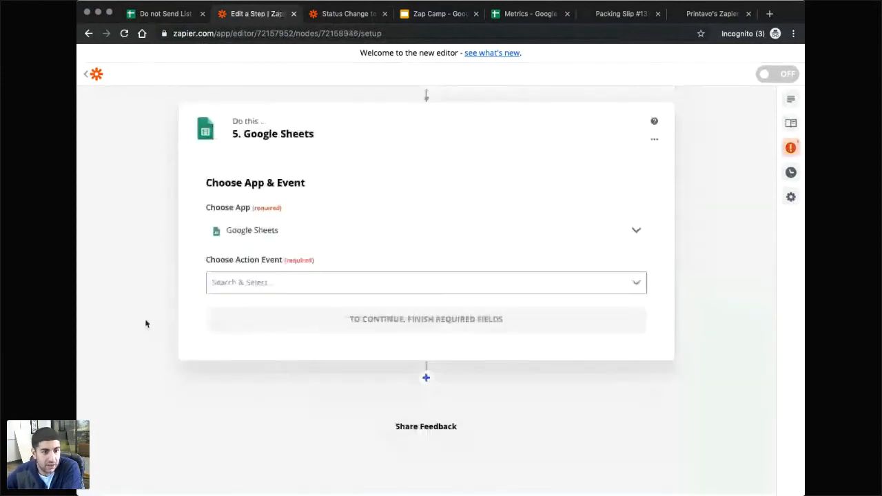
scroll(279, 358, "down", 2)
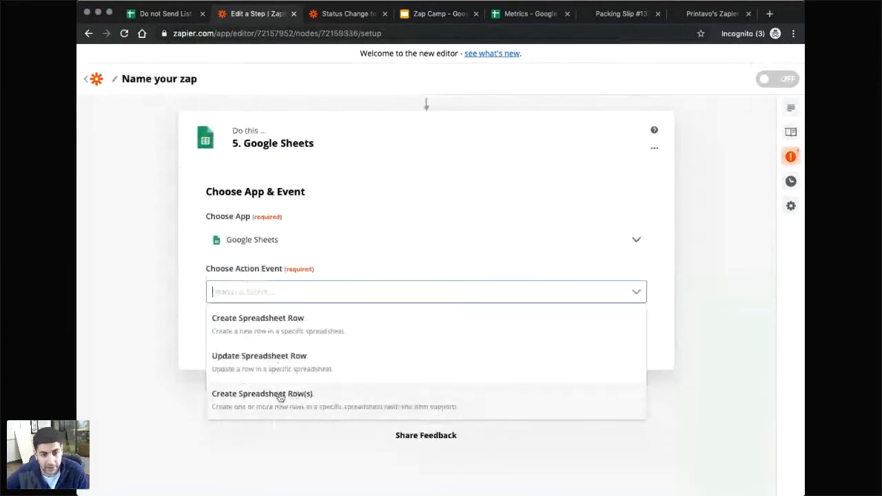
left_click(279, 398)
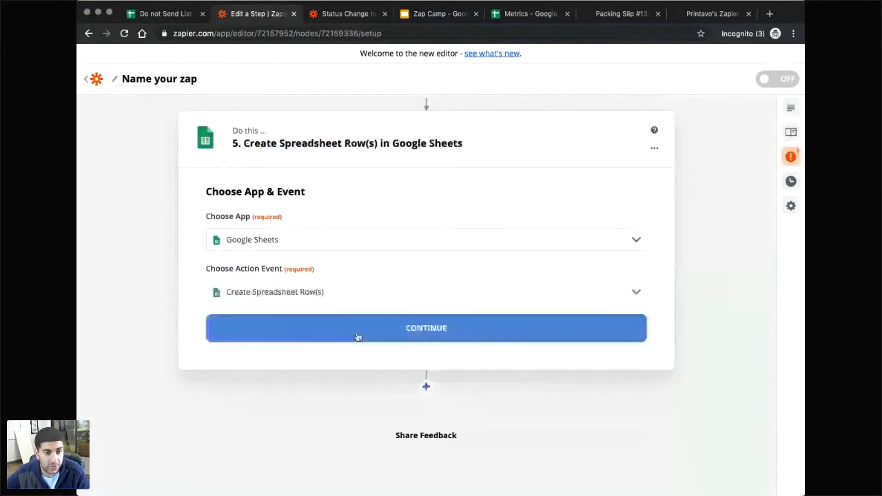
left_click(399, 335)
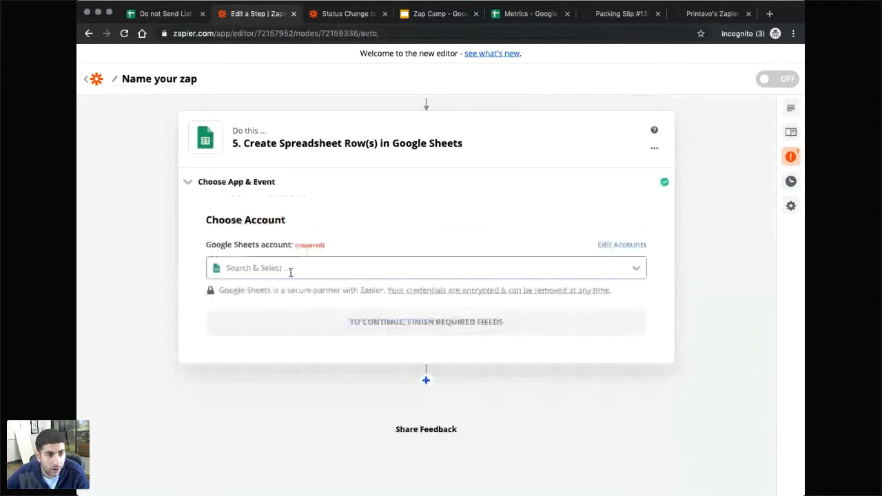
Connect the Google Sheets account and target the Do not Send List spreadsheet on My Google Drive.
left_click(290, 270)
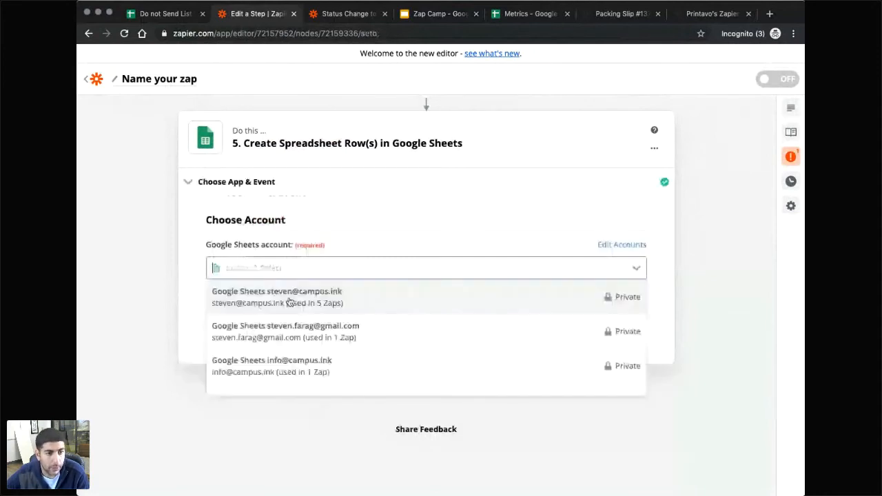
left_click(332, 354)
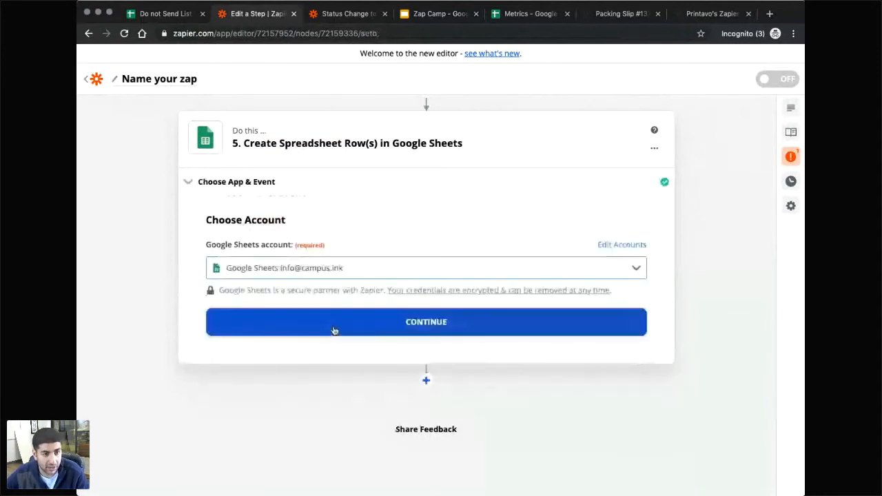
left_click(334, 330)
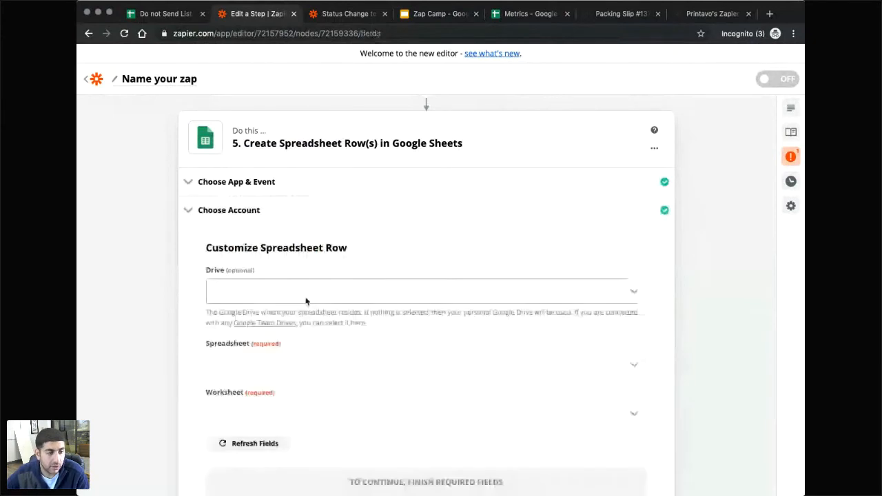
left_click(283, 295)
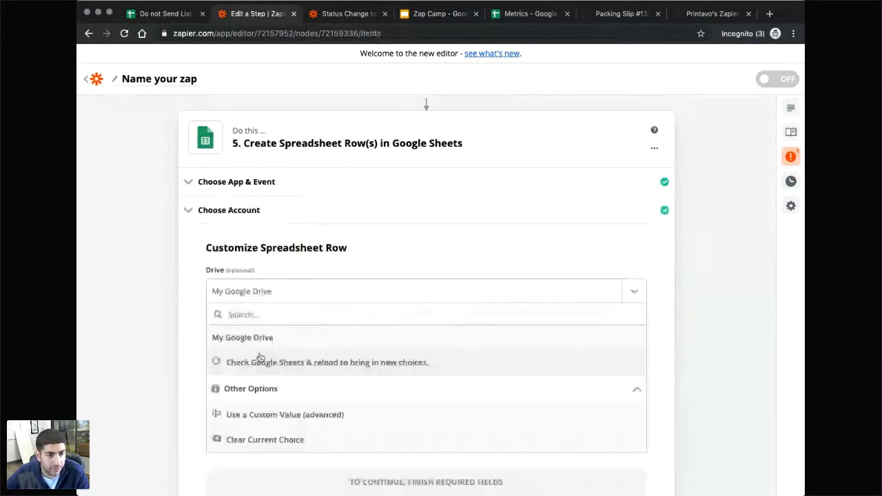
left_click(261, 343)
left_click(303, 365)
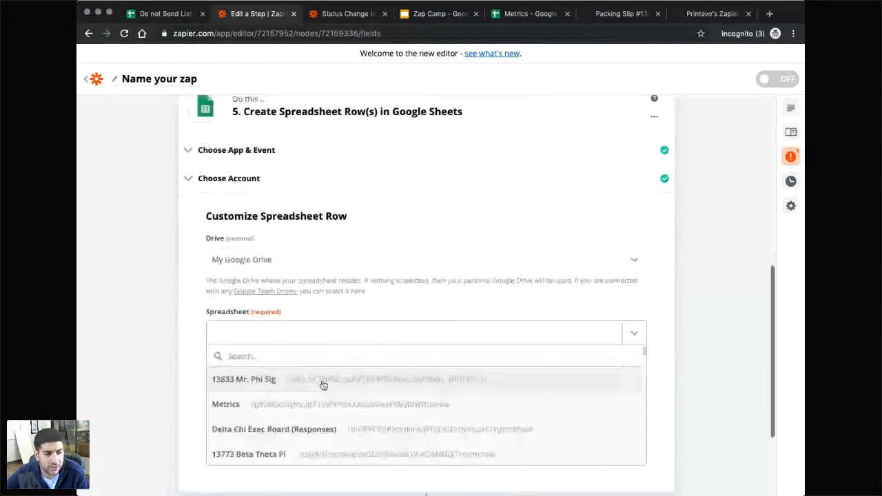
scroll(236, 387, "down", 1)
scroll(236, 387, "down", 3)
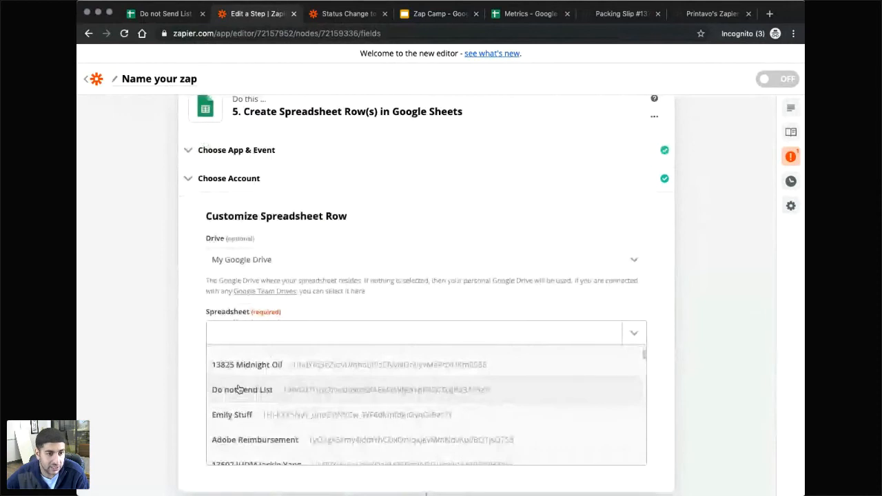
left_click(238, 389)
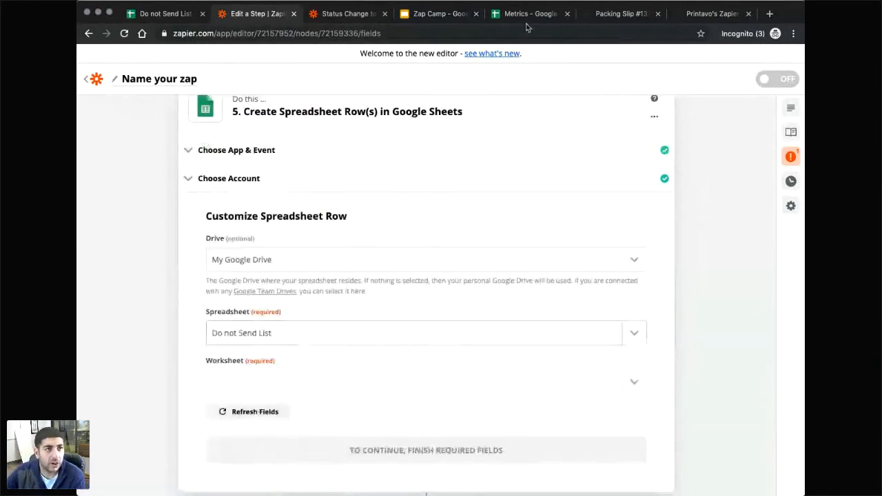
Delete the two email addresses in A2:A3 of the Do not Send List, keeping the header.
left_click(148, 15)
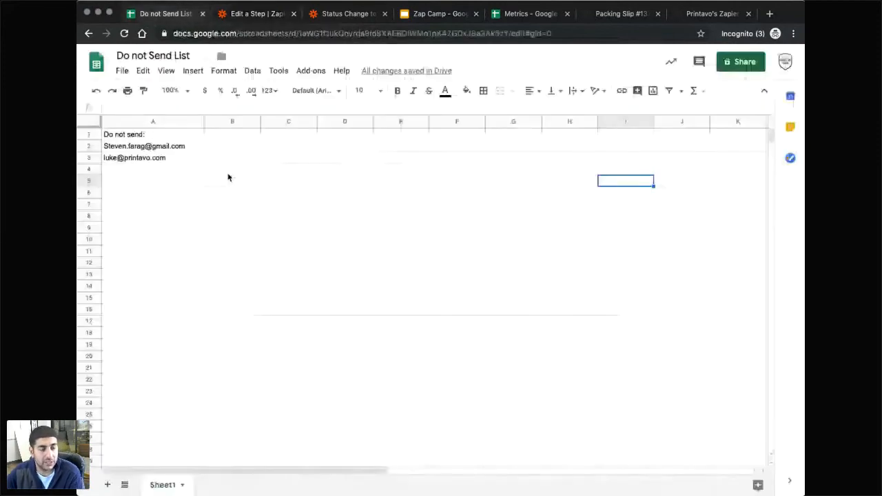
left_click(185, 157)
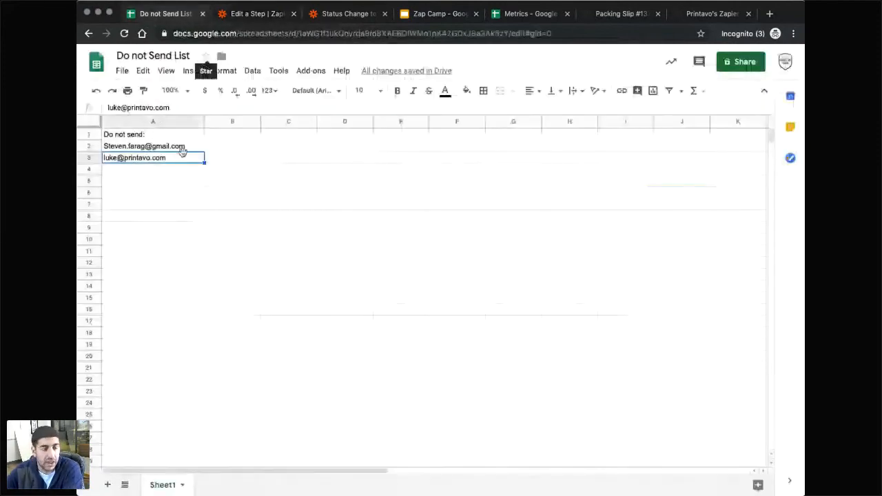
left_click(158, 147)
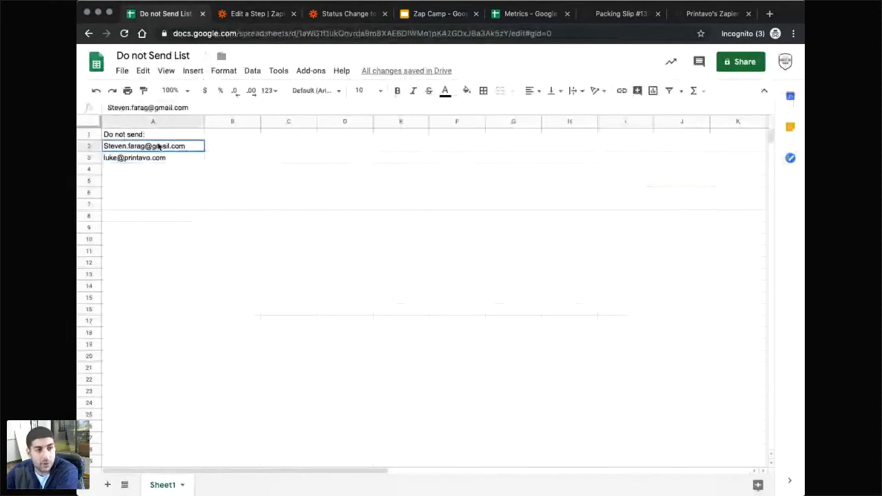
left_click_drag(158, 147, 181, 160)
key("Delete")
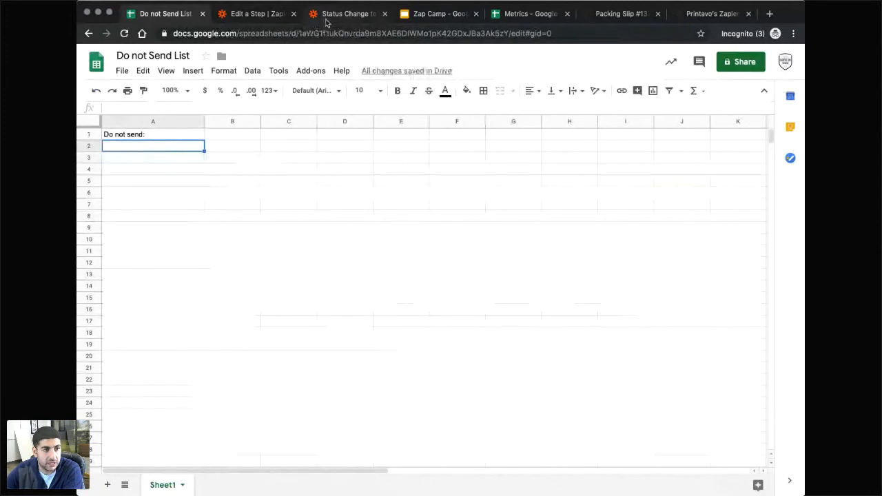
left_click(432, 15)
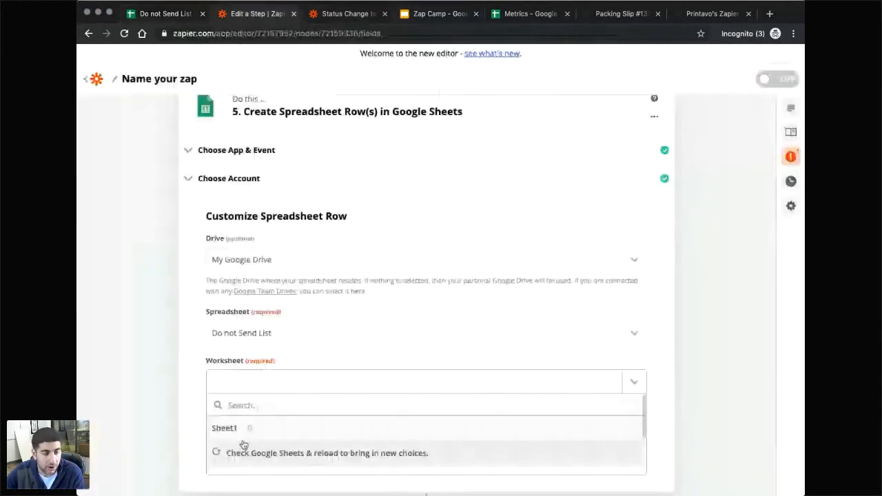
Use Sheet1 and map Find Quote/Invoice's Customer Email into the Do not send column.
left_click(241, 431)
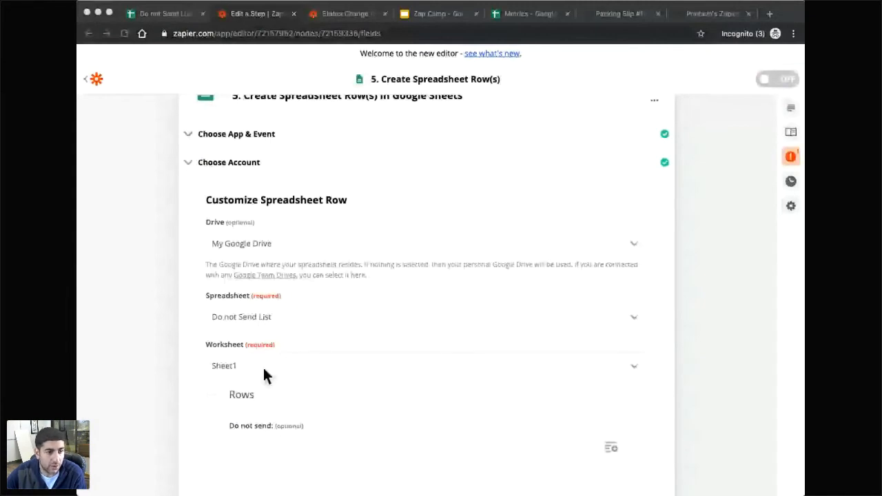
left_click(290, 441)
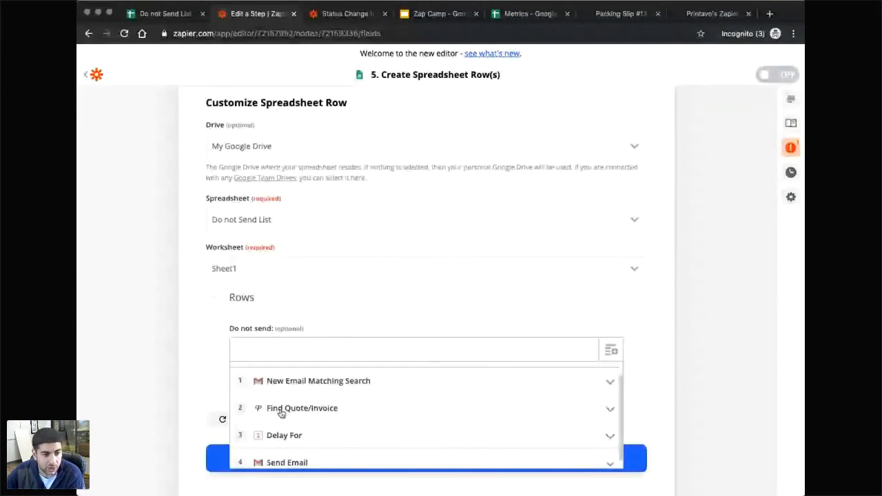
left_click(283, 409)
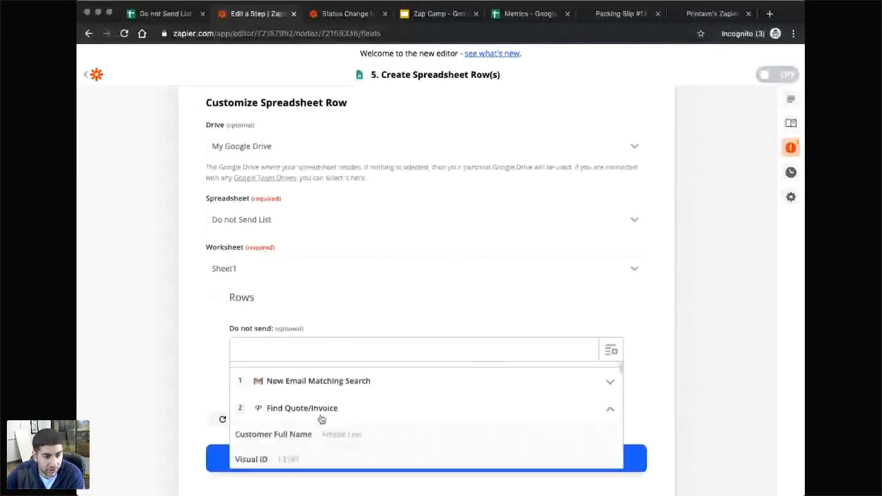
scroll(330, 418, "down", 3)
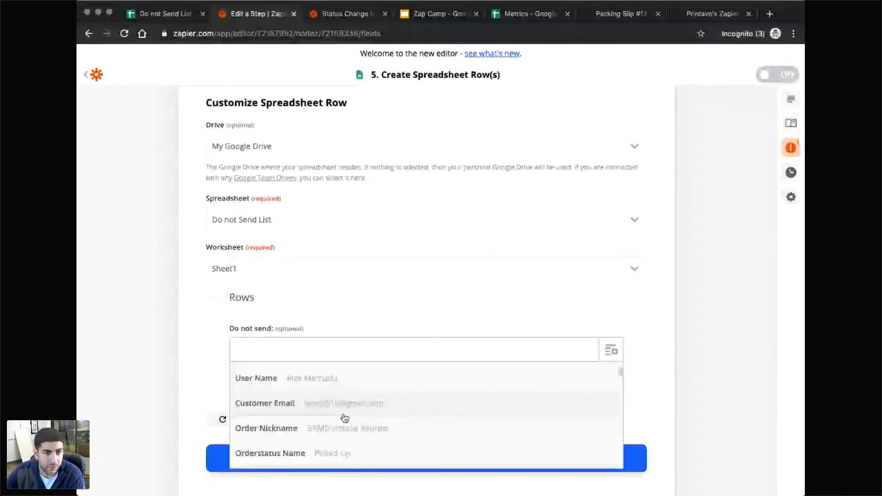
left_click(343, 414)
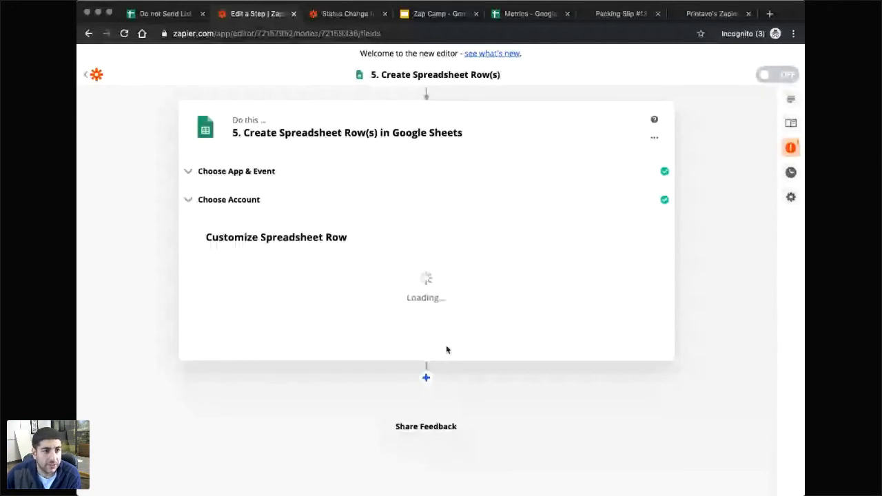
Open step 3 Delay For from the warning and review its 1-week delay.
left_click_drag(238, 195, 330, 196)
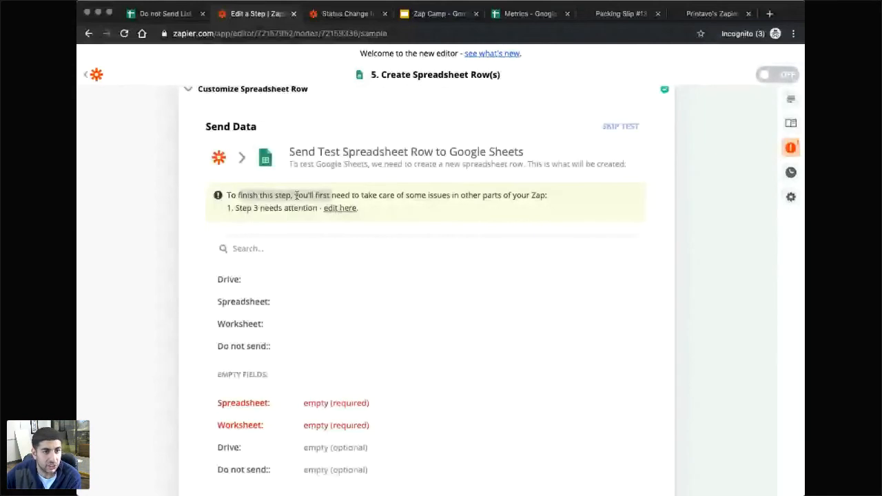
scroll(339, 233, "up", 1)
left_click(340, 232)
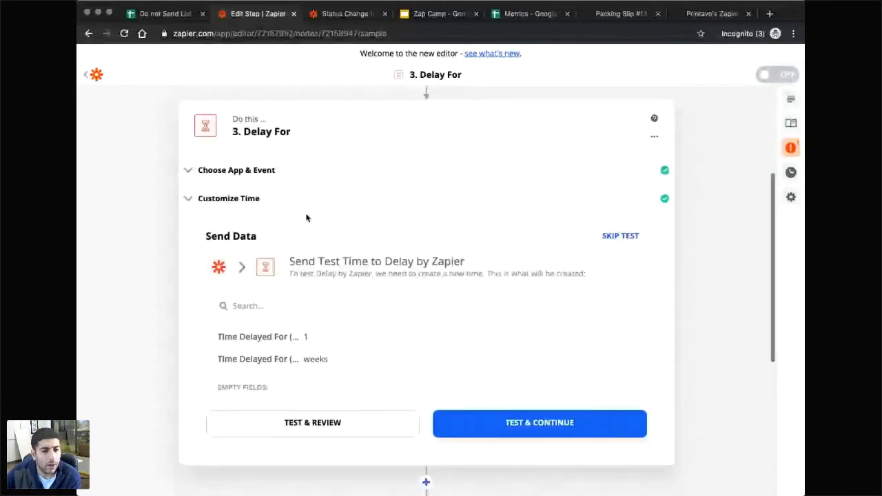
scroll(308, 398, "up", 1)
scroll(308, 398, "down", 1)
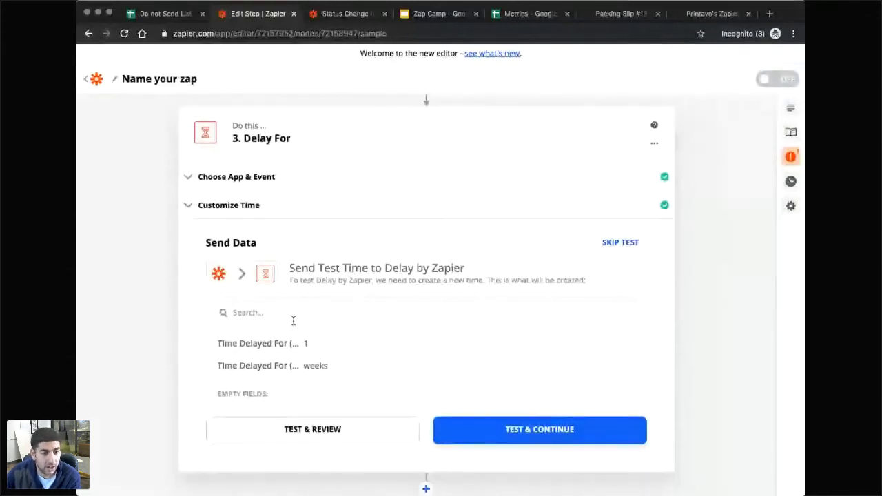
scroll(294, 321, "down", 3)
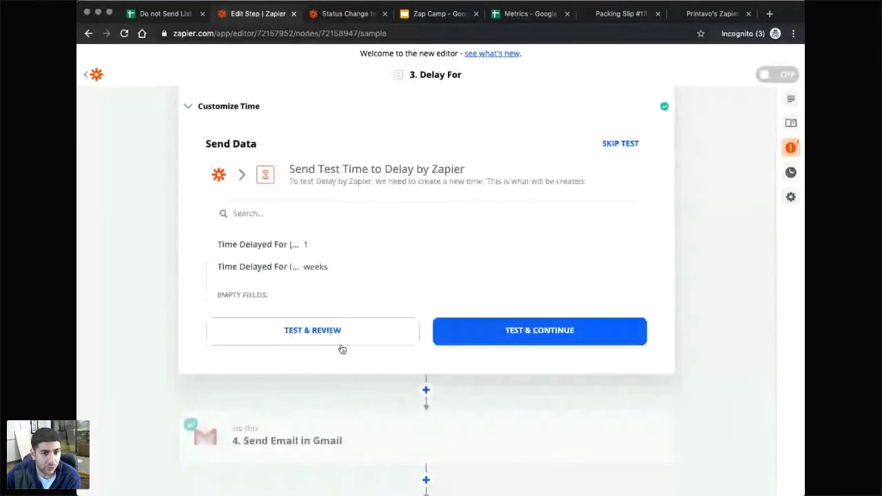
scroll(340, 348, "up", 2)
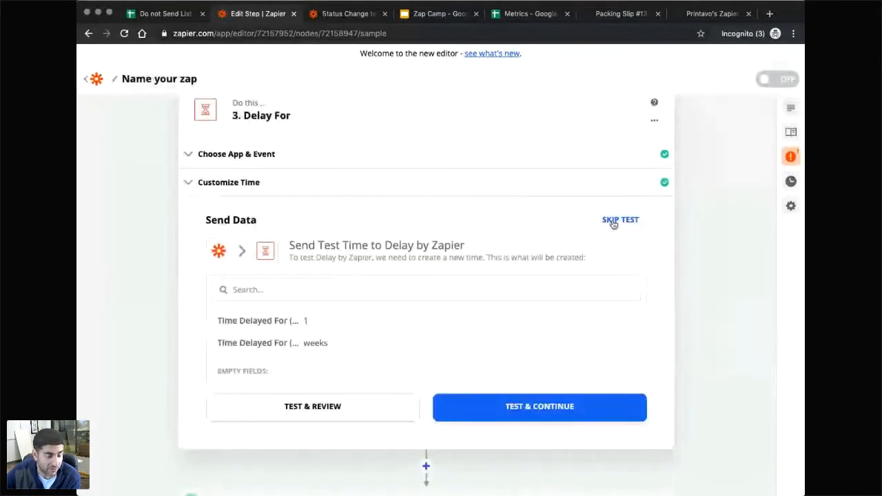
scroll(611, 225, "up", 2)
Delete the Delay For step from the zap.
left_click(654, 189)
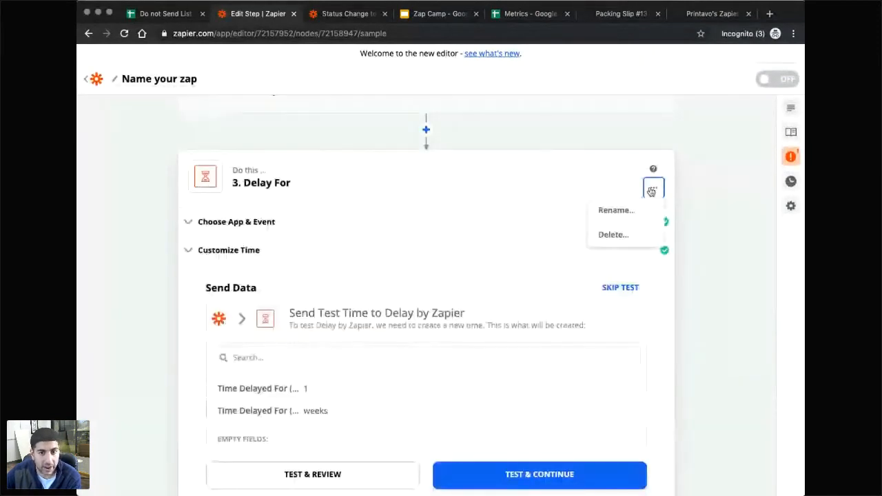
left_click(619, 235)
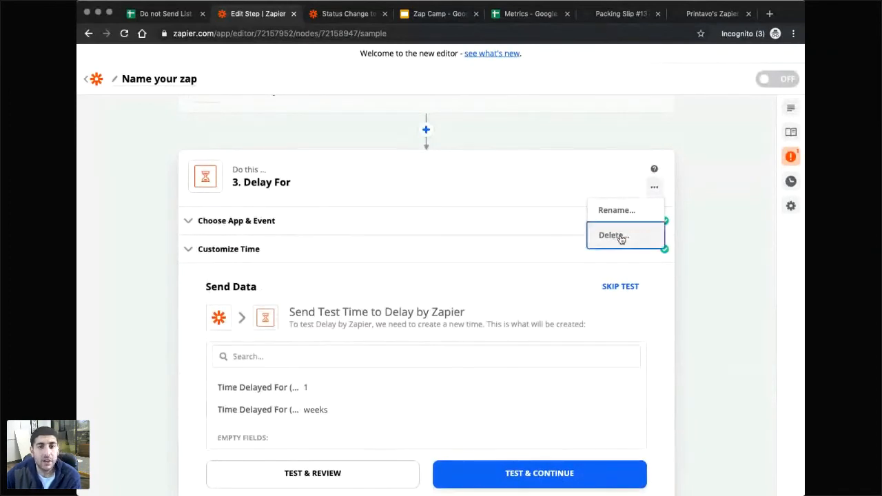
left_click(620, 235)
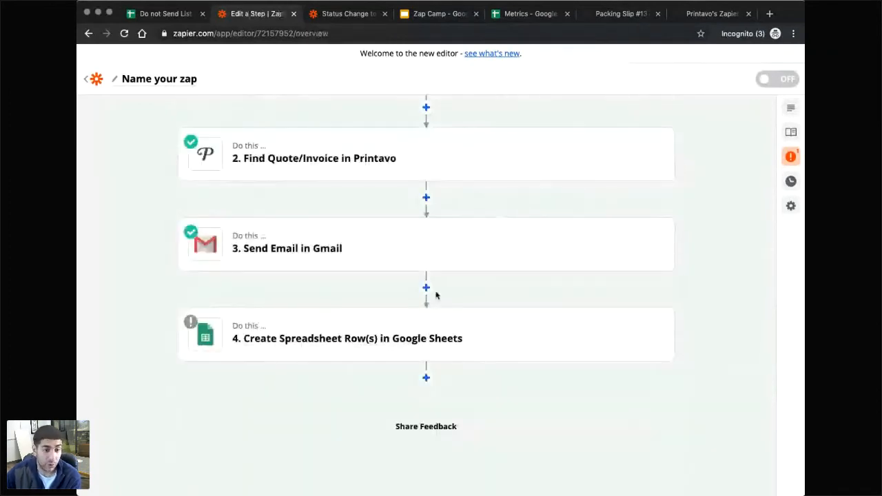
Retest the Create Spreadsheet Row(s) step, now step 4, until it passes.
mouse_move(418, 339)
left_click(314, 343)
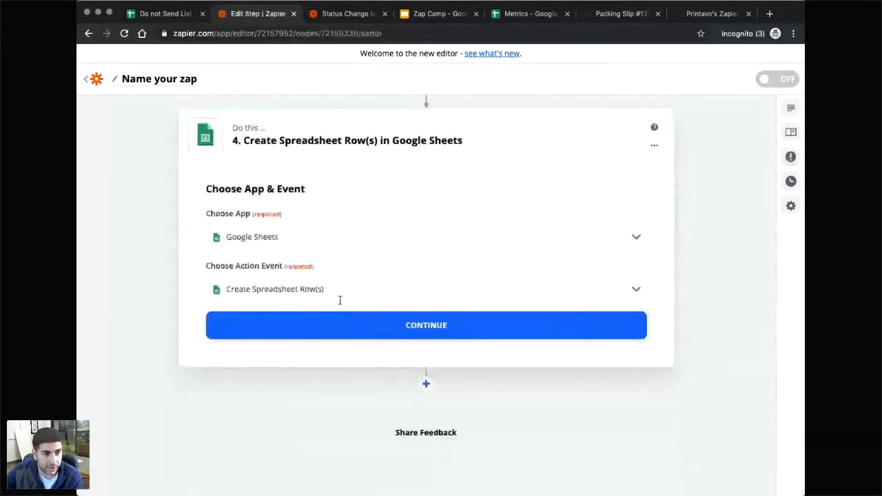
left_click(339, 325)
left_click(364, 325)
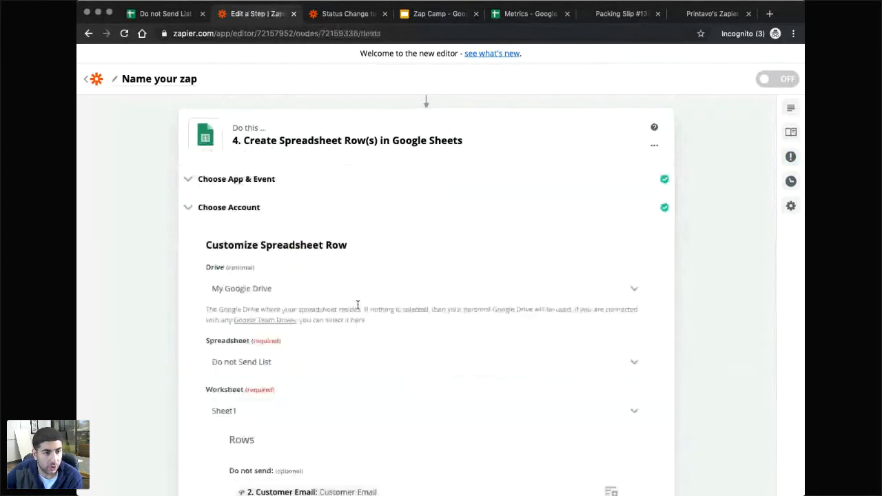
scroll(266, 263, "down", 2)
scroll(350, 376, "down", 3)
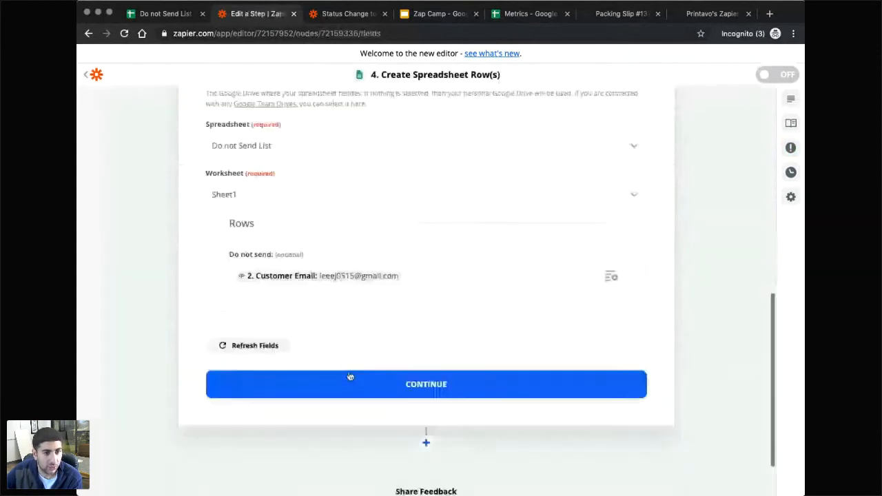
left_click(350, 376)
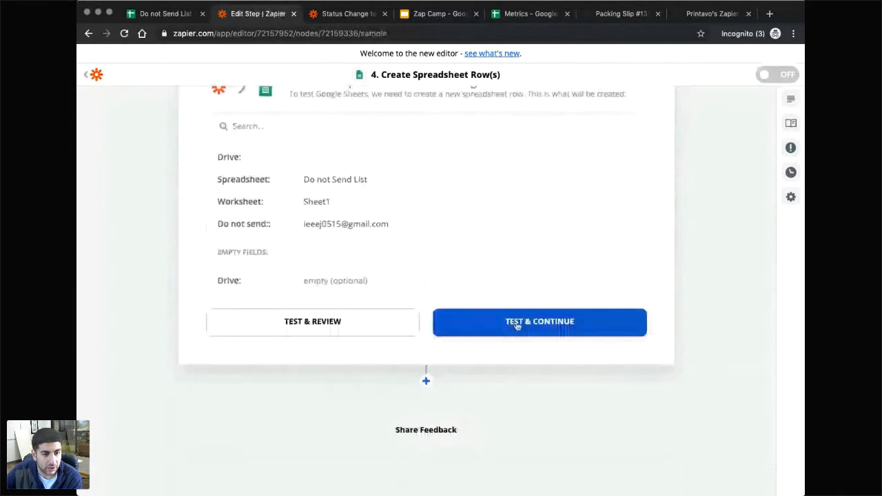
left_click(516, 327)
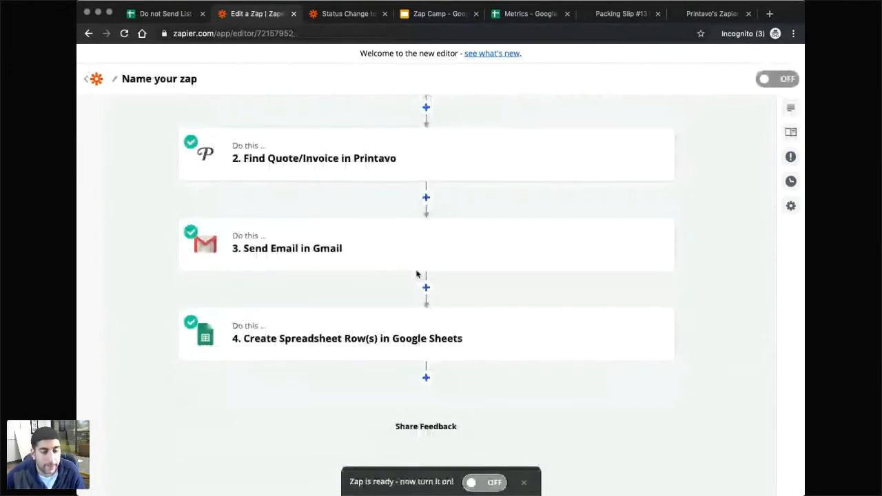
scroll(406, 289, "down", 1)
scroll(396, 303, "up", 1)
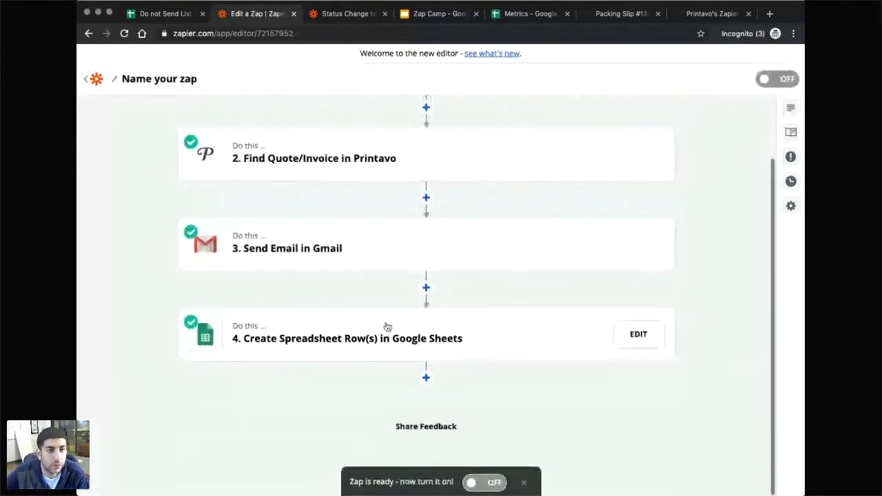
Check that the test customer email now appears in A2 of the Do not Send List.
left_click(154, 15)
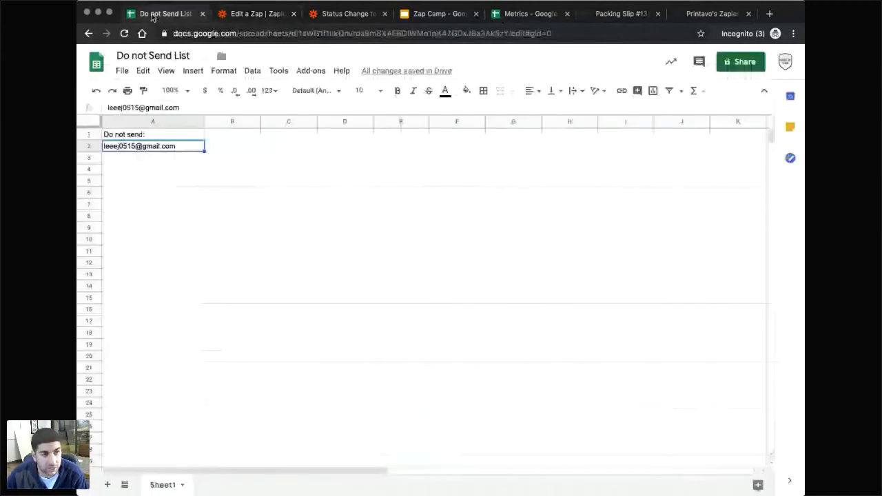
left_click(143, 168)
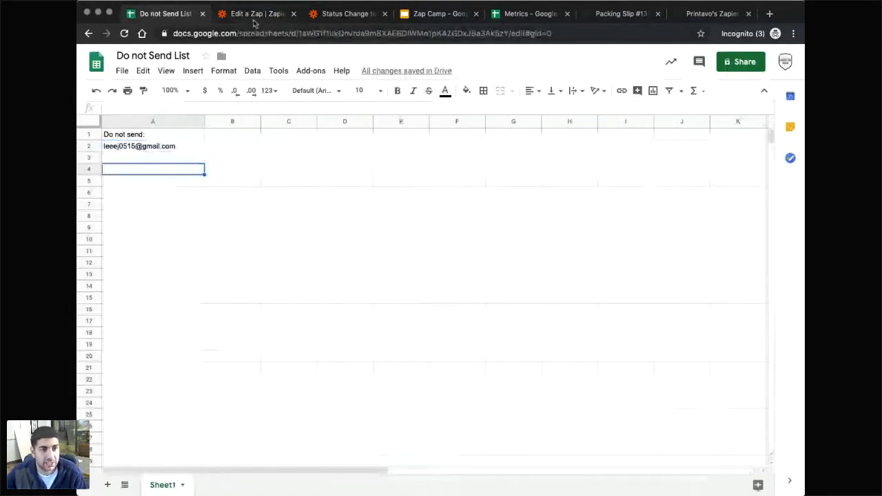
left_click(148, 162)
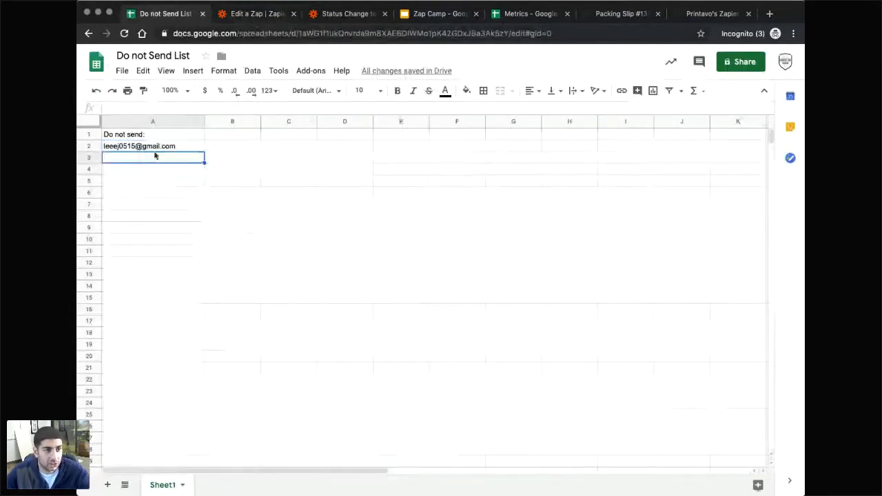
key("Up")
left_click(163, 170)
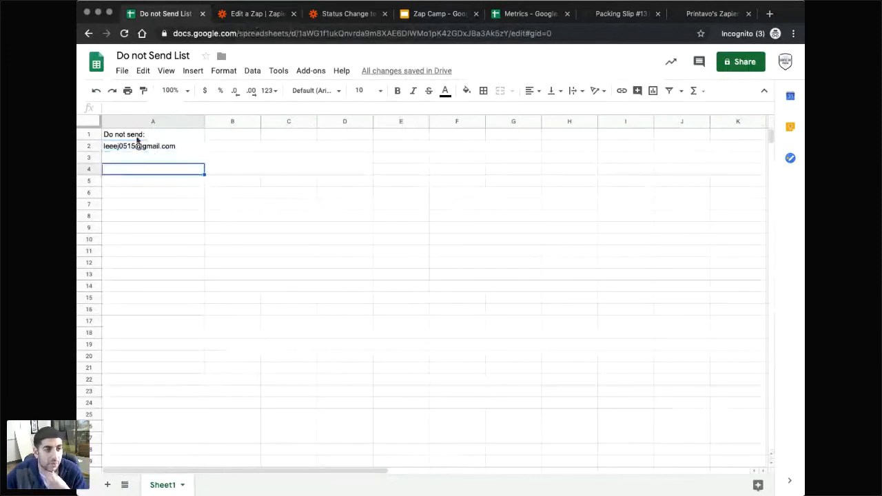
left_click(137, 146)
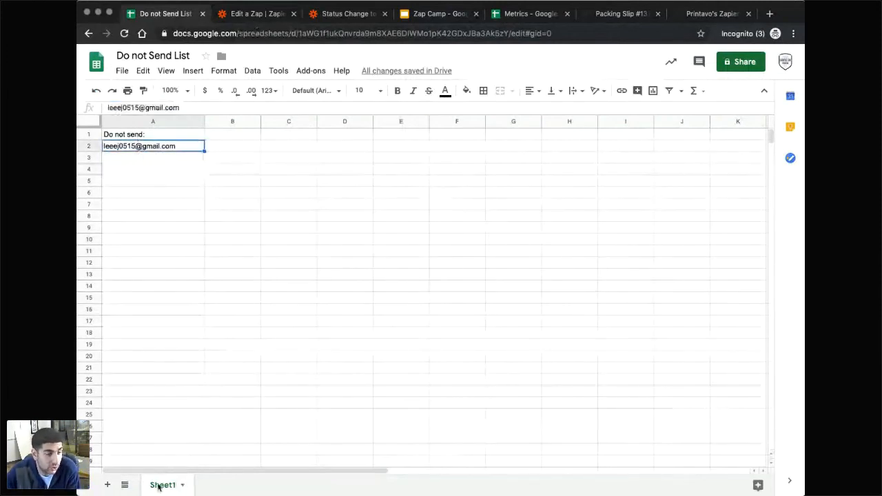
left_click(250, 308)
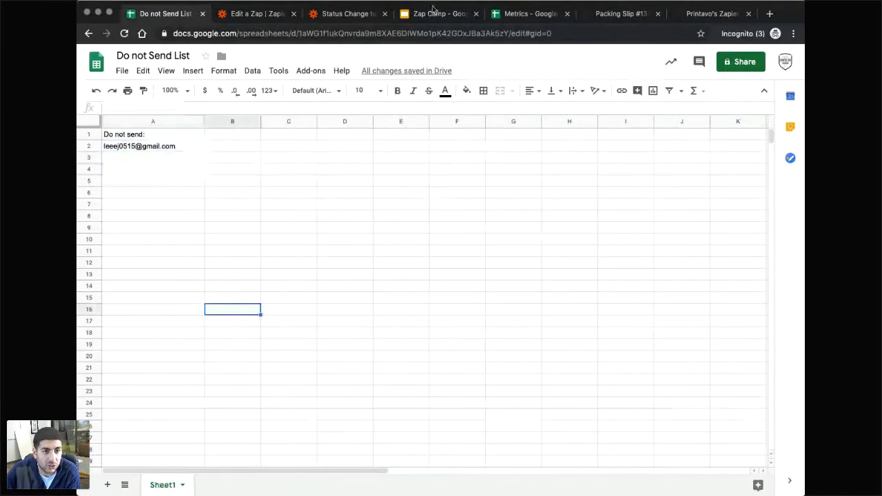
left_click(433, 11)
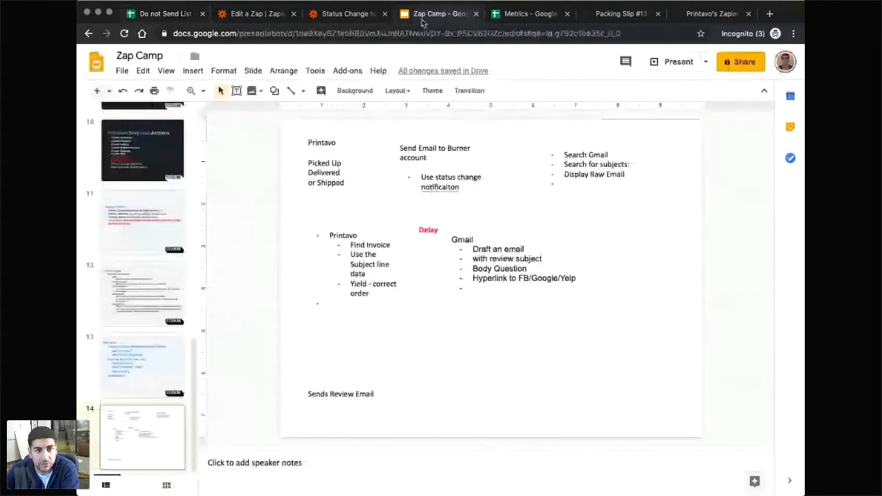
Paste a copy of the Gmail note box and place it to its right.
left_click(528, 269)
left_click(472, 230)
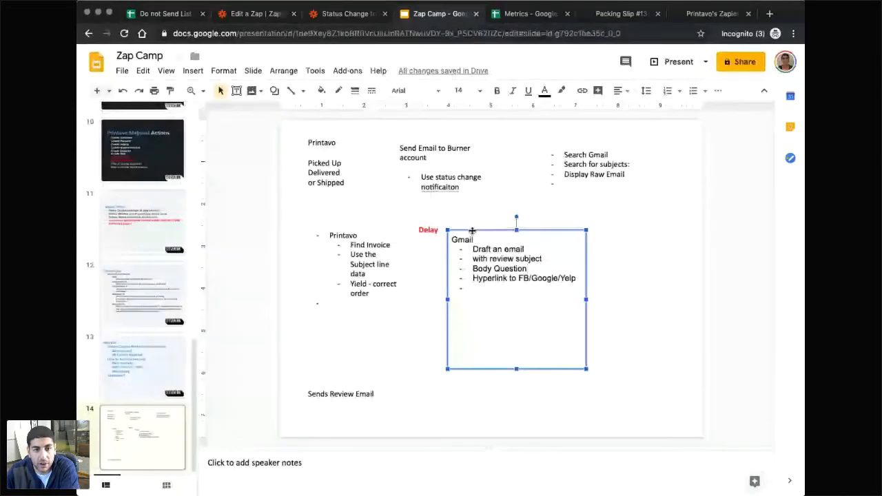
left_click(637, 249)
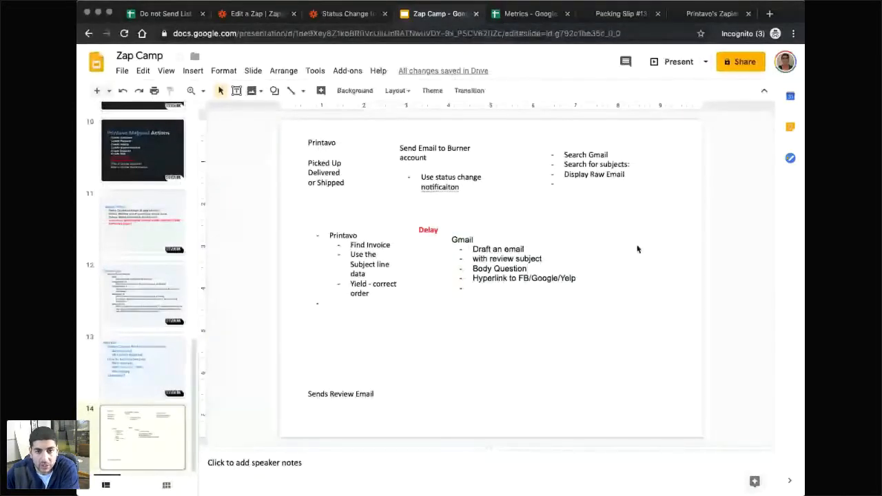
key("ctrl+v")
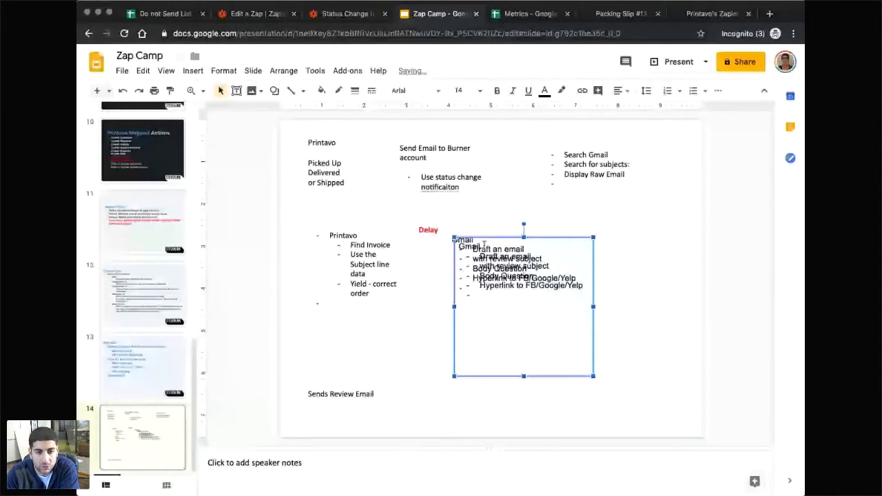
left_click_drag(451, 246, 591, 234)
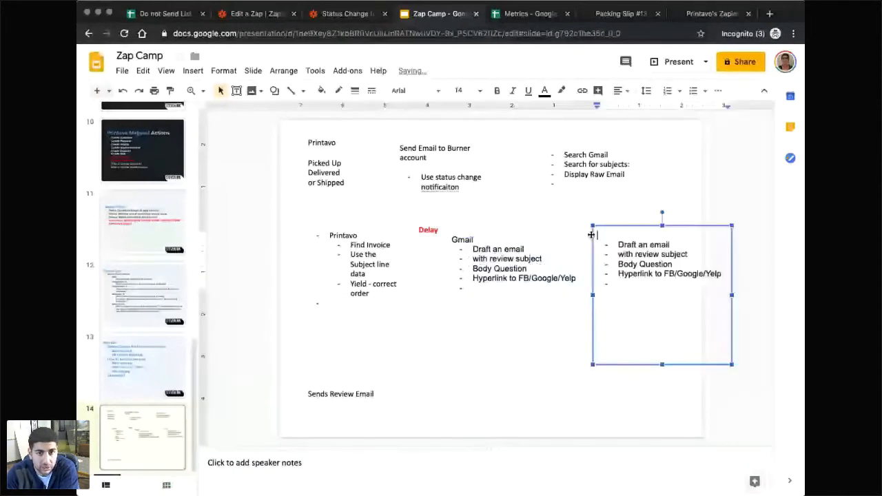
Retitle the copy 'Sheets - Zap' with the single line 'Update a row on a spreadsheet'.
type("Drive")
key("BackSpace")
key("BackSpace")
key("BackSpace")
key("BackSpace")
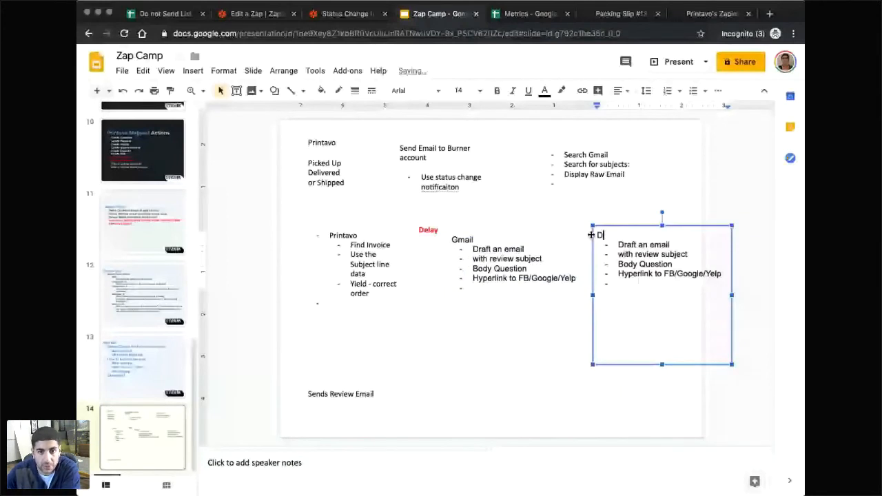
key("BackSpace")
type("Sheets - Zap")
left_click_drag(721, 275, 615, 244)
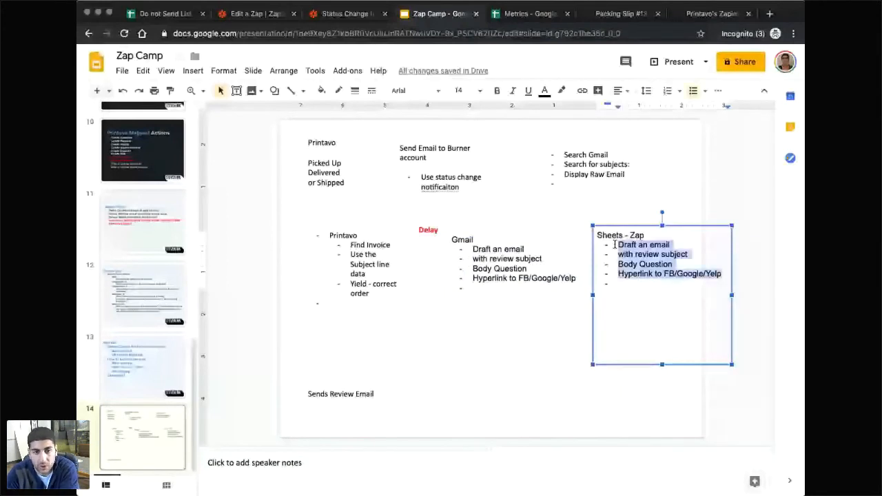
type("Update a row")
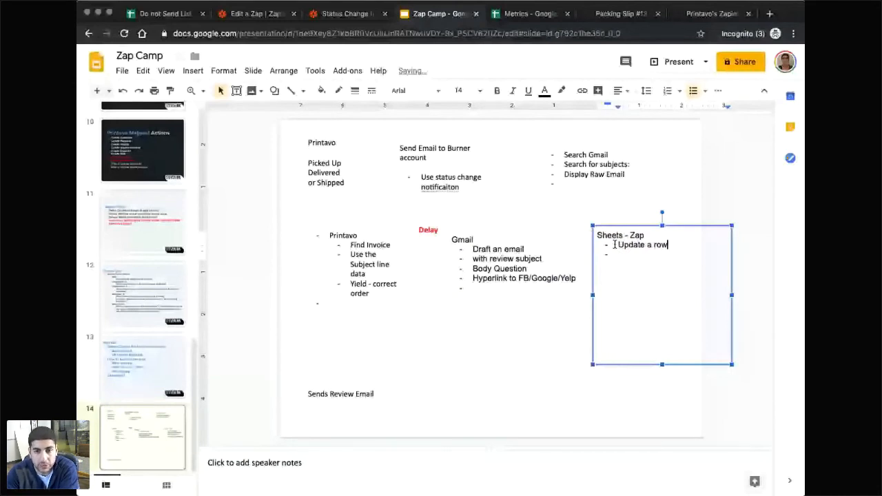
type(" on a spreadsheet")
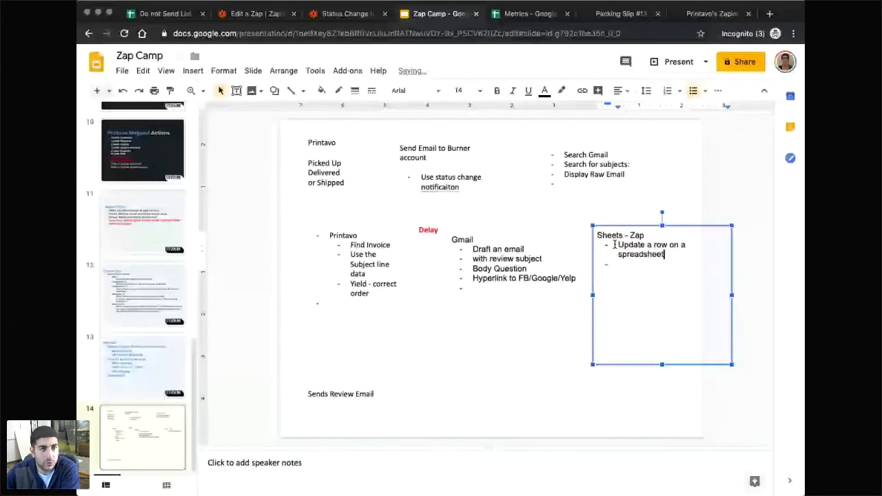
key("ctrl+Tab")
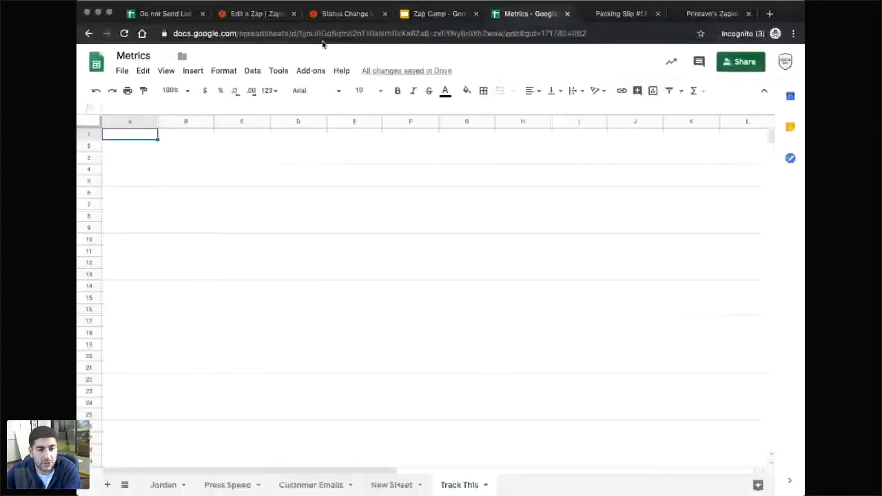
Review the Status Change zap's step 6 Send Email in Gmail subject and body.
left_click(257, 14)
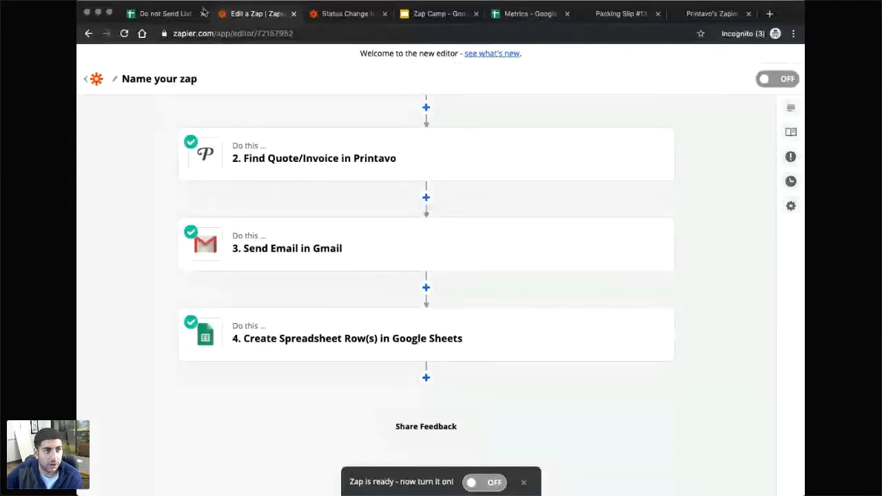
left_click(153, 14)
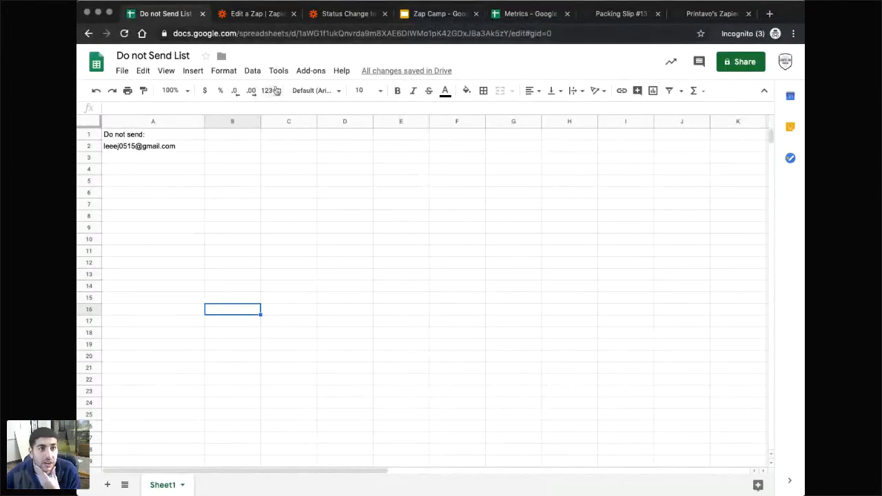
left_click(425, 21)
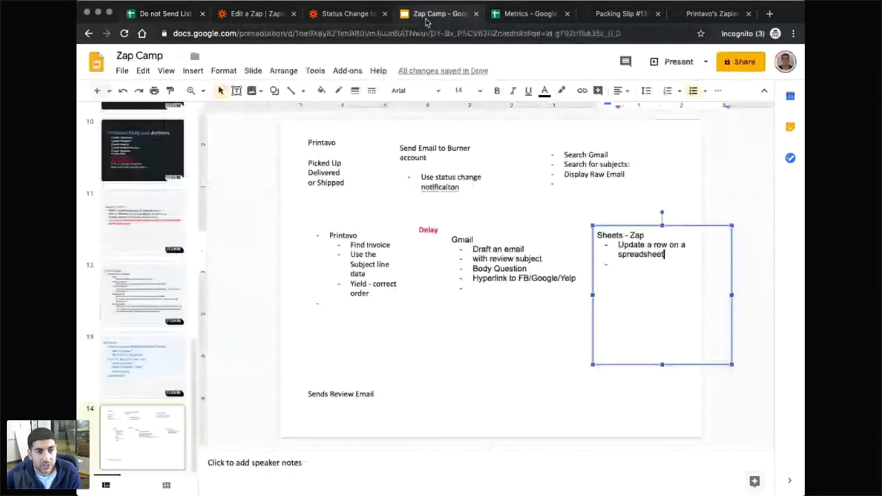
left_click(347, 17)
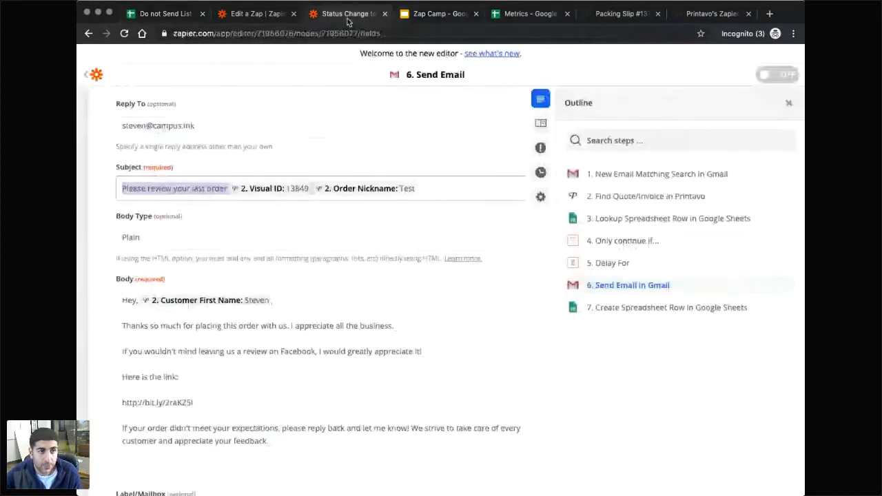
left_click(257, 14)
scroll(421, 305, "up", 1)
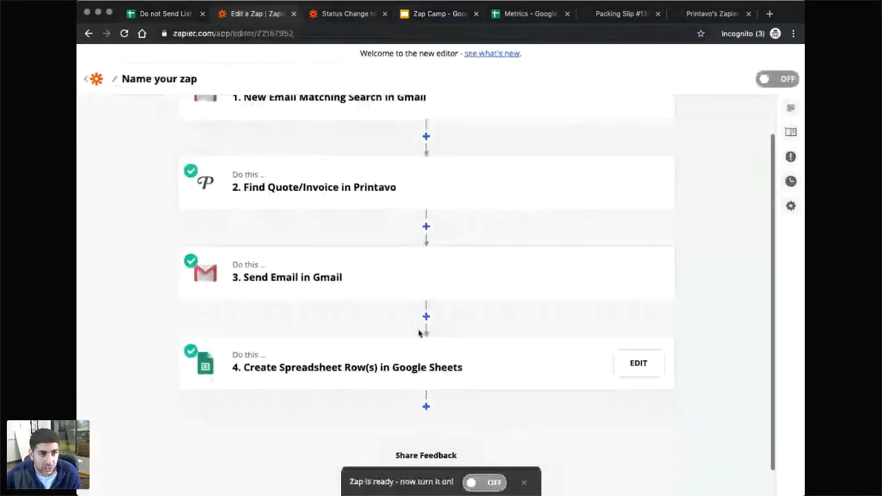
scroll(418, 333, "up", 1)
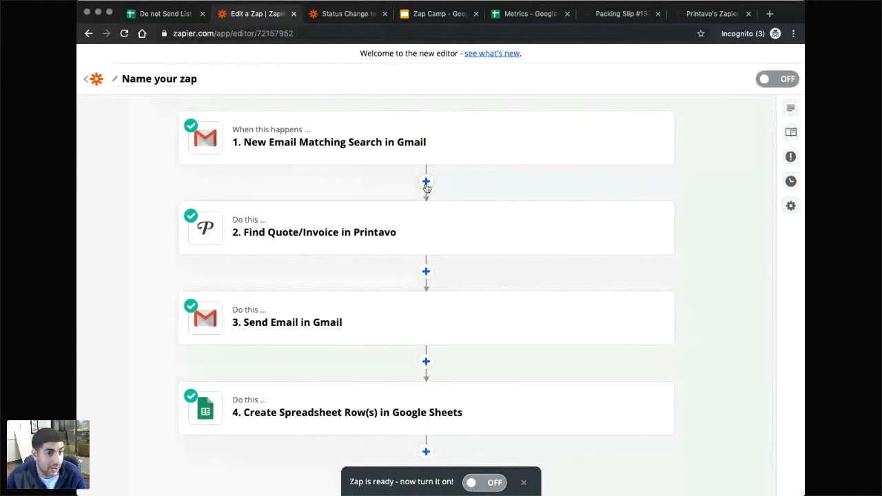
left_click(348, 15)
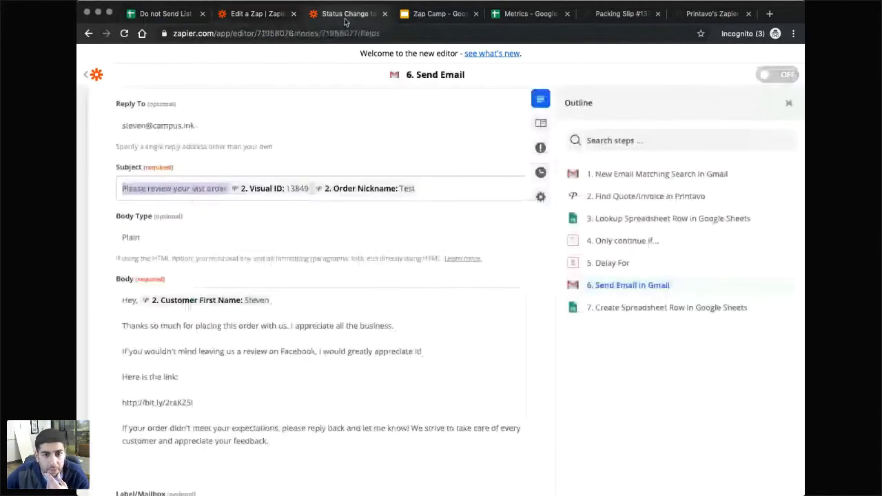
Open the Status Change to Email to Thank You (Webinar) zap from Customer Management.
left_click(96, 74)
left_click(542, 292)
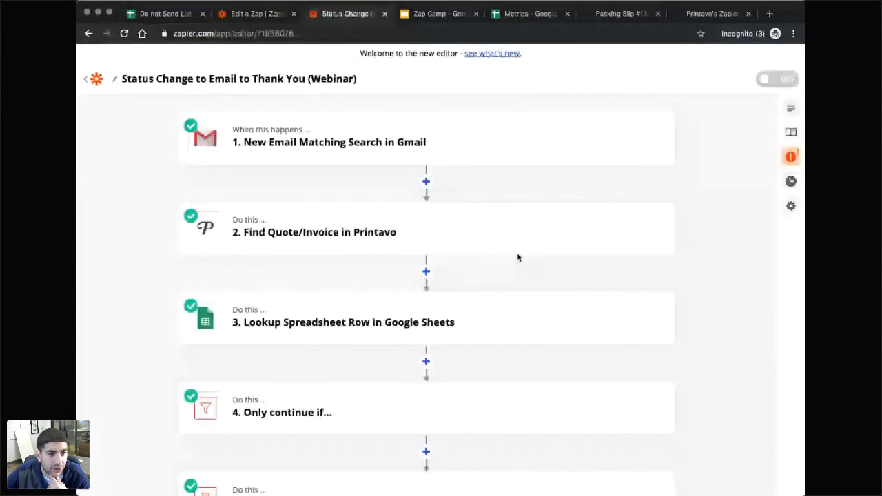
scroll(303, 254, "down", 2)
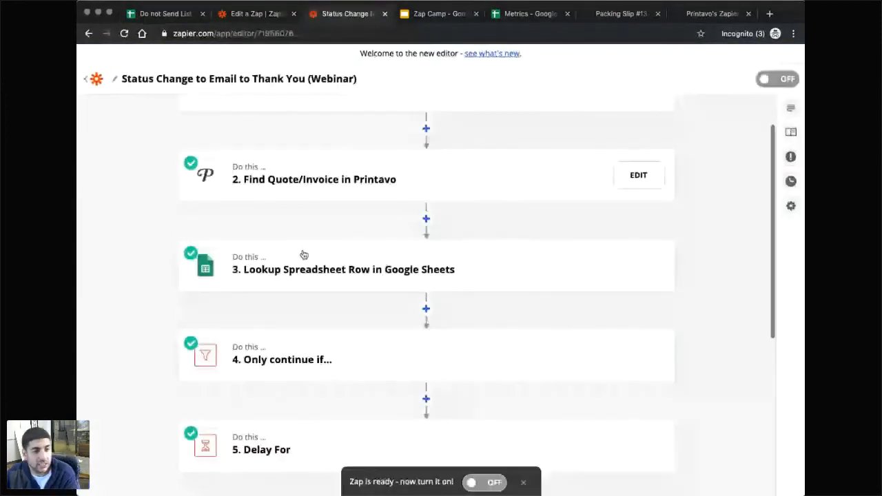
scroll(303, 255, "down", 1)
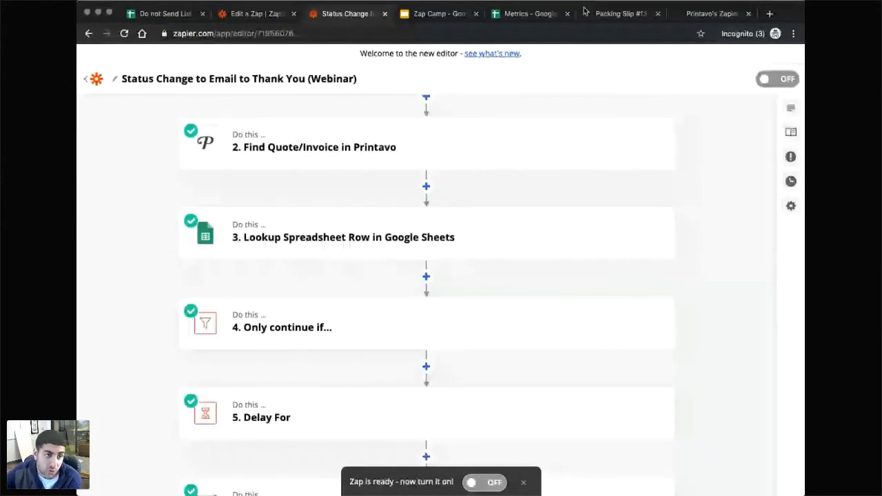
Move the Status Change zap into its own window and return to the new zap's editor.
left_click(527, 14)
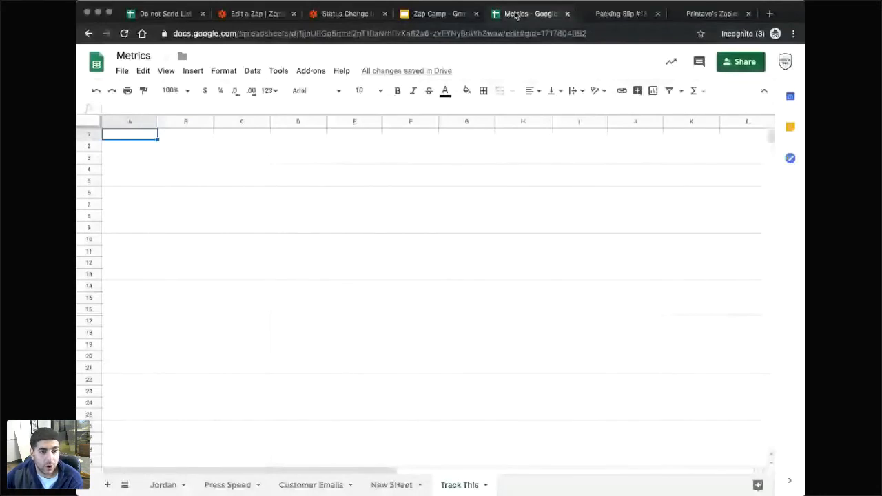
key("super+2")
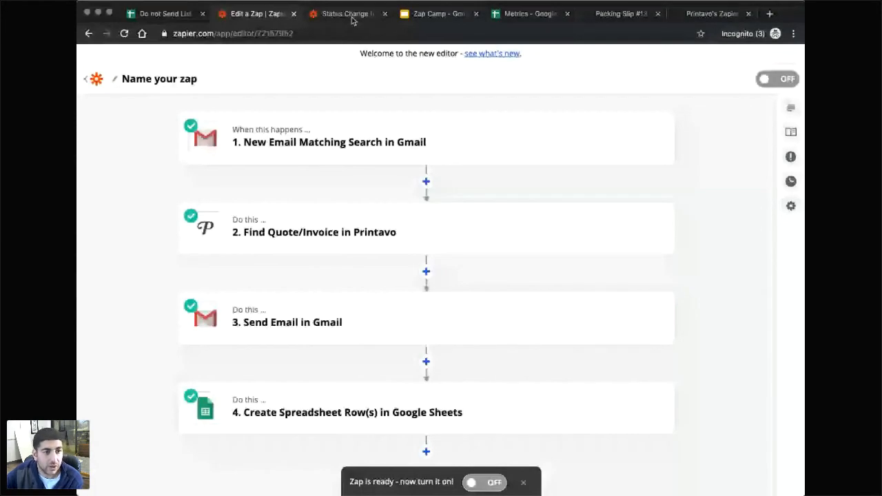
left_click_drag(352, 20, 358, 173)
left_click(276, 16)
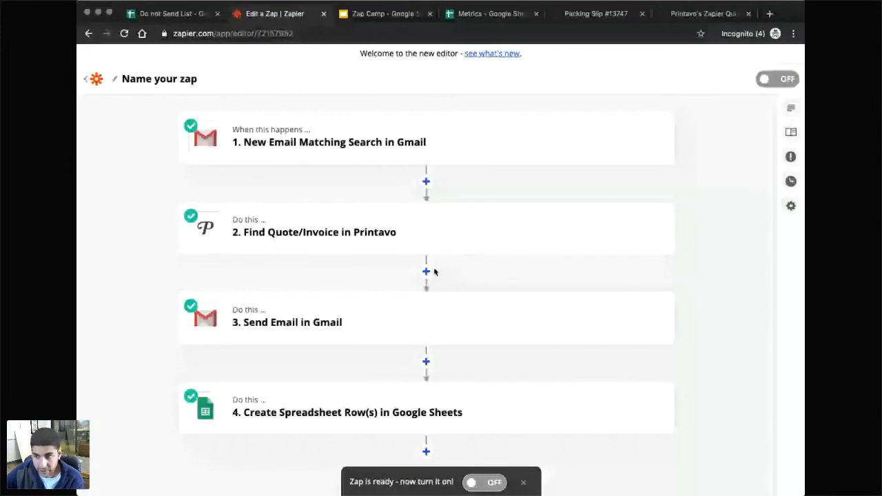
Insert a Google Sheets Lookup Spreadsheet Row step right after the Printavo lookup.
left_click(425, 273)
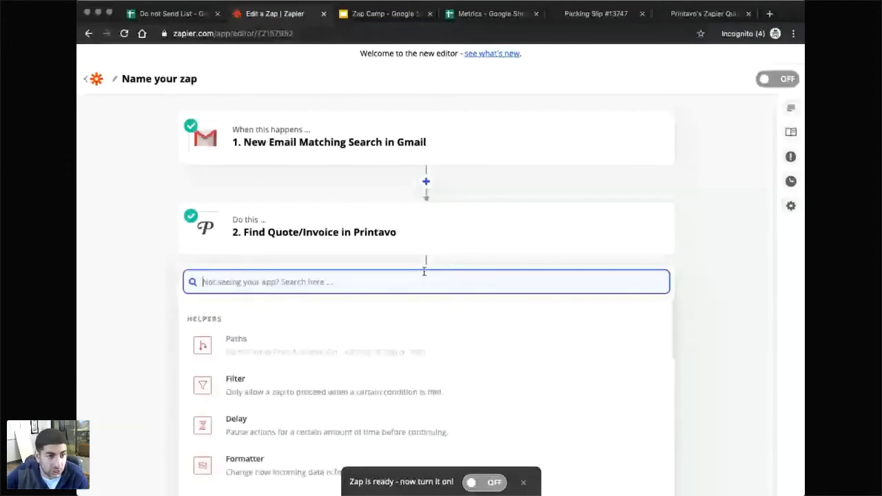
type("google sheets")
key("Return")
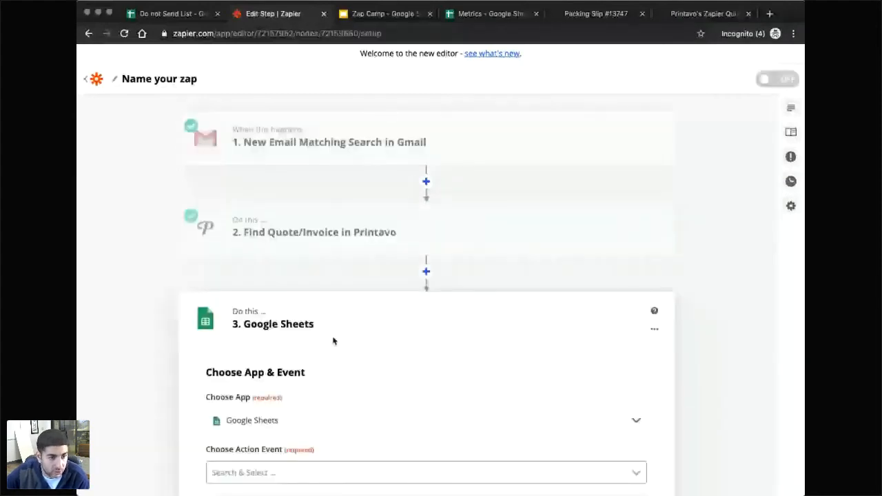
left_click(310, 473)
scroll(308, 416, "down", 2)
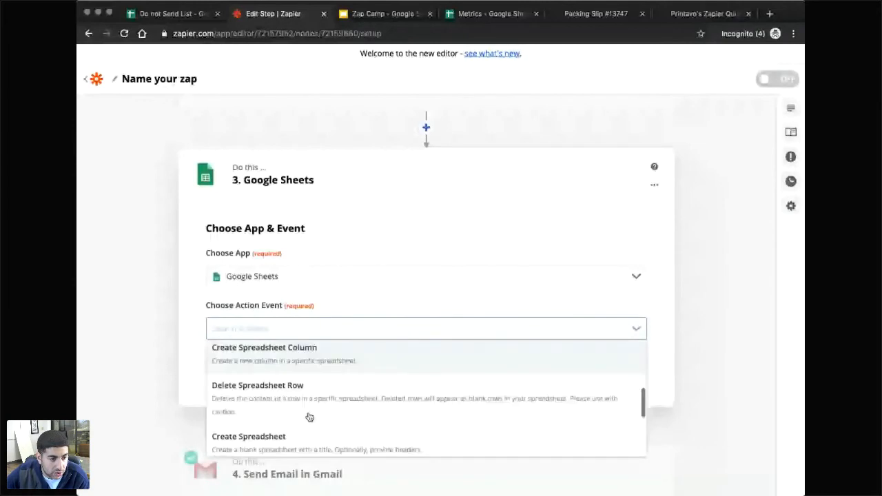
scroll(309, 417, "down", 3)
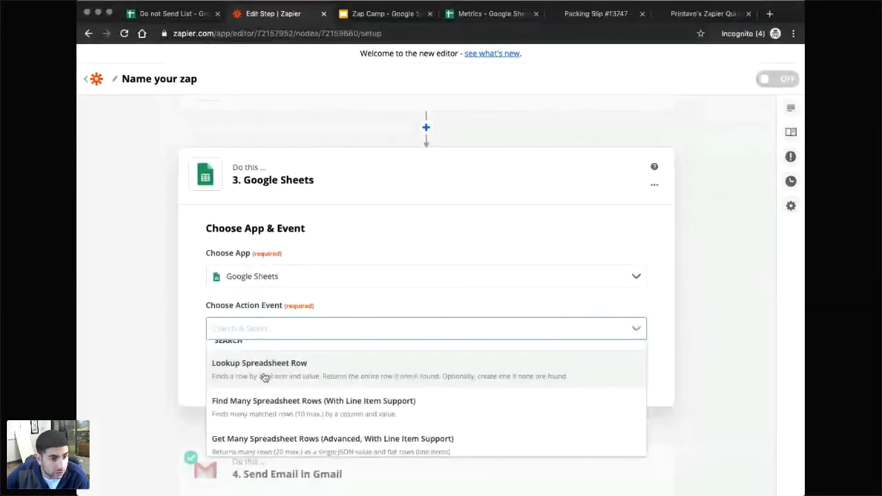
left_click(303, 376)
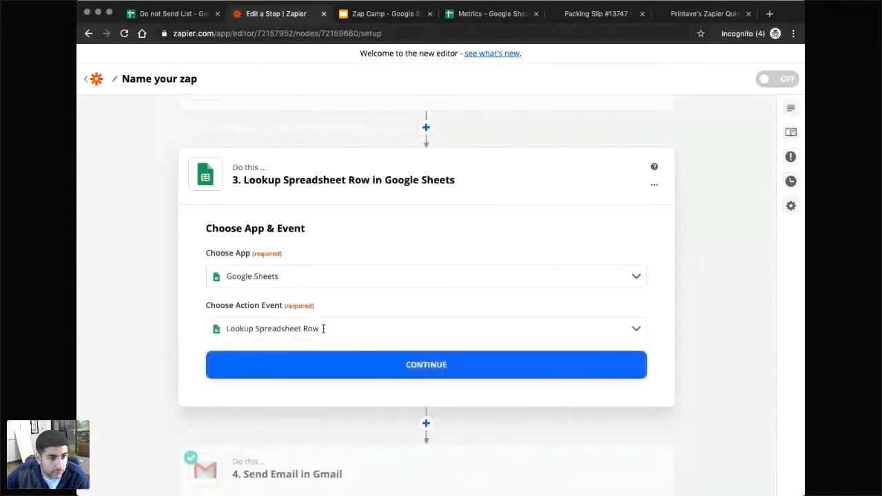
left_click(407, 368)
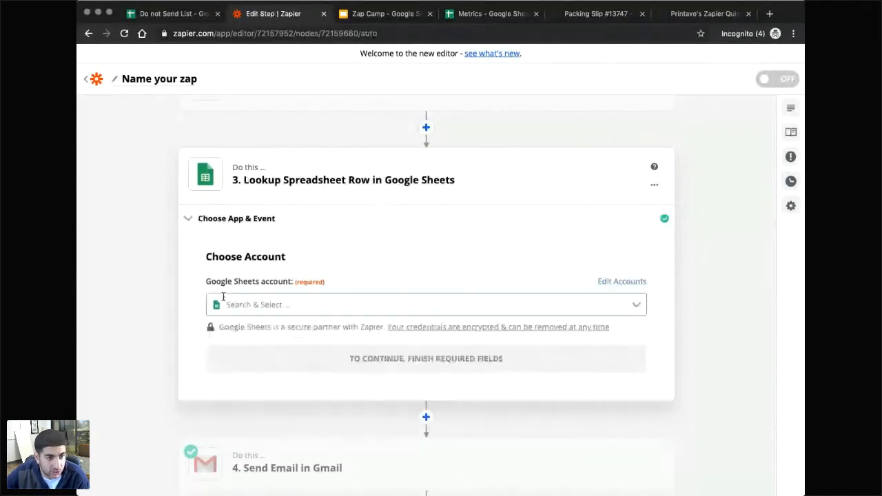
Connect the Google Sheets account and choose the Do not Send List spreadsheet in My Google Drive.
left_click(266, 309)
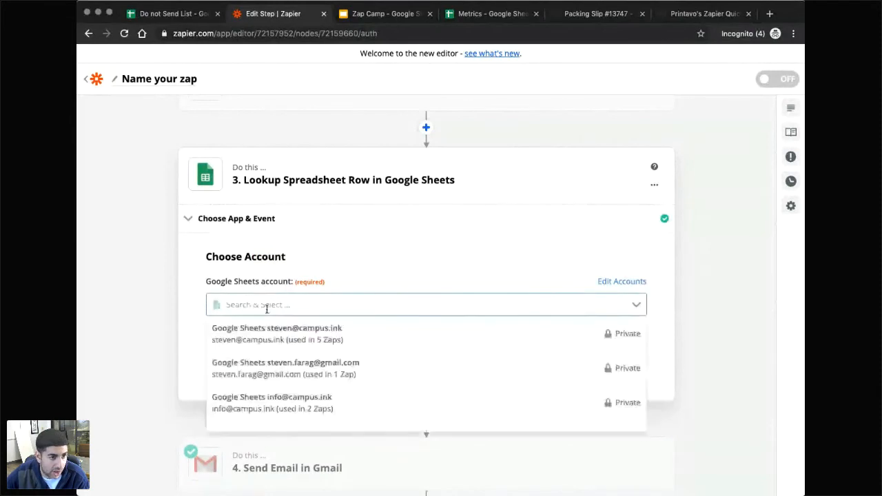
left_click(263, 405)
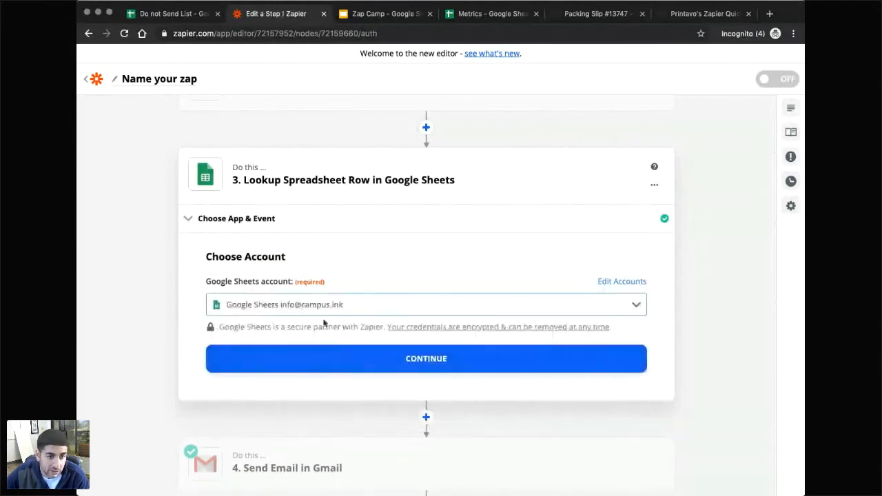
left_click(381, 362)
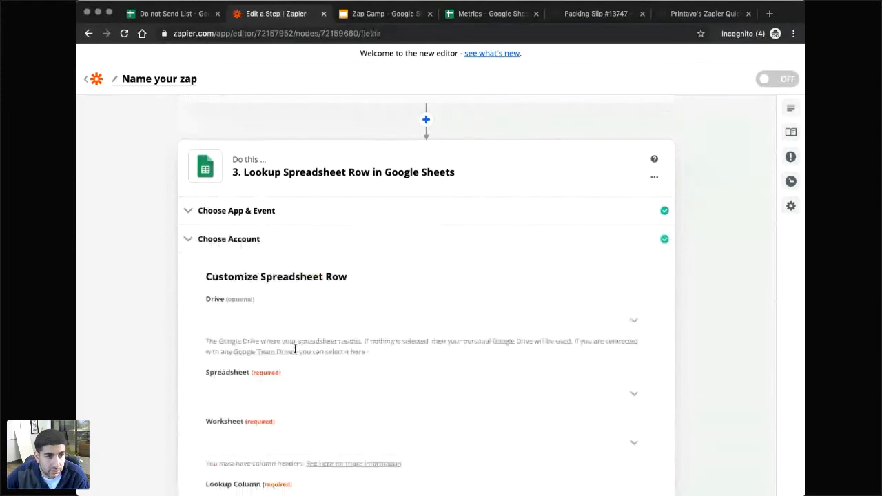
left_click(279, 305)
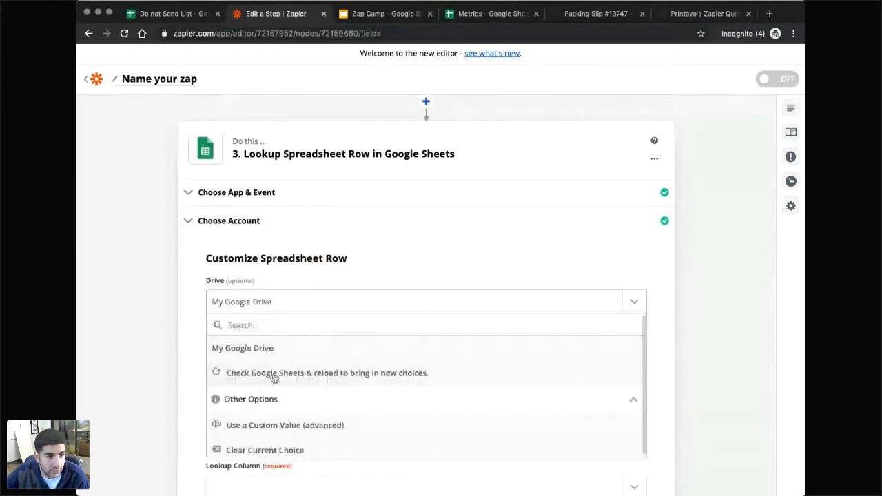
left_click(266, 351)
left_click(279, 381)
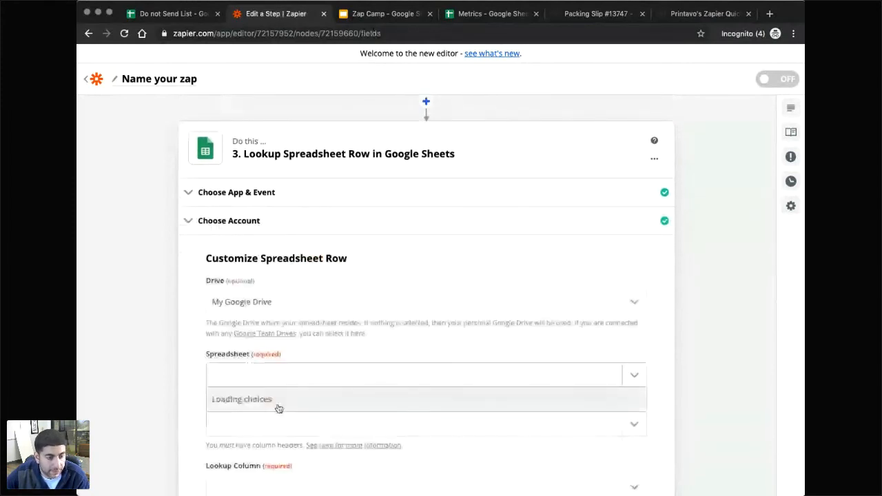
scroll(271, 411, "down", 1)
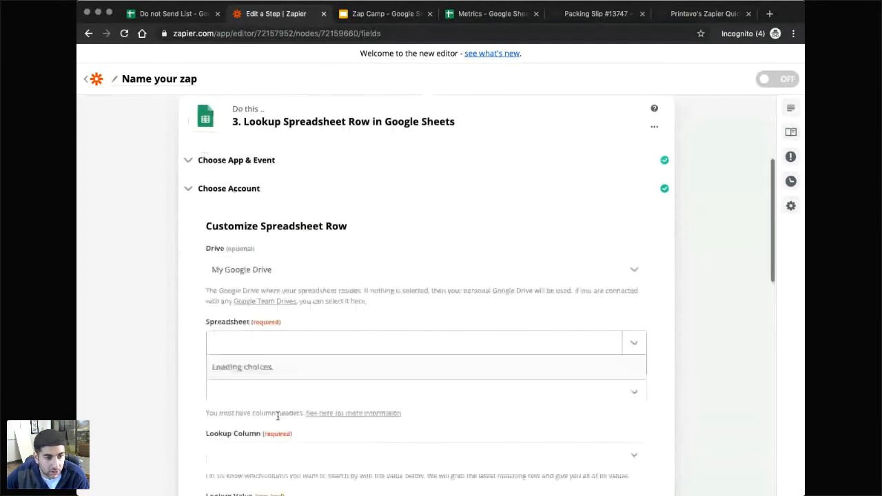
left_click(284, 370)
scroll(287, 330, "down", 1)
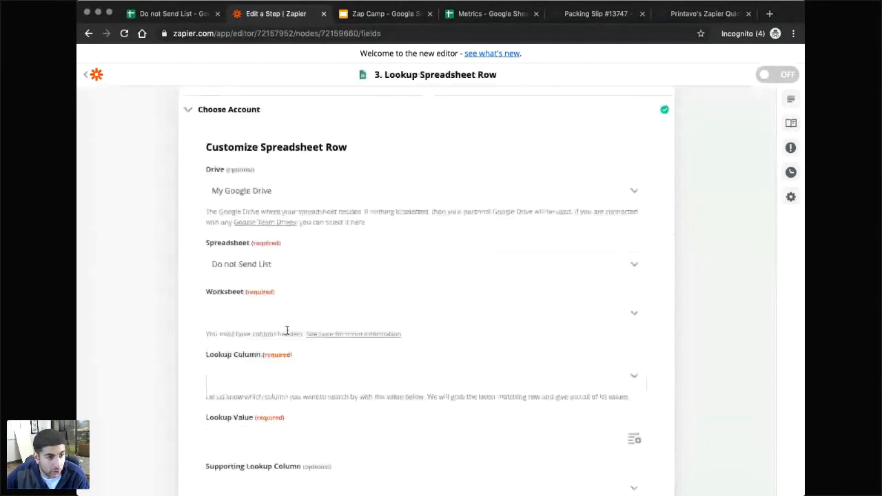
scroll(309, 391, "down", 1)
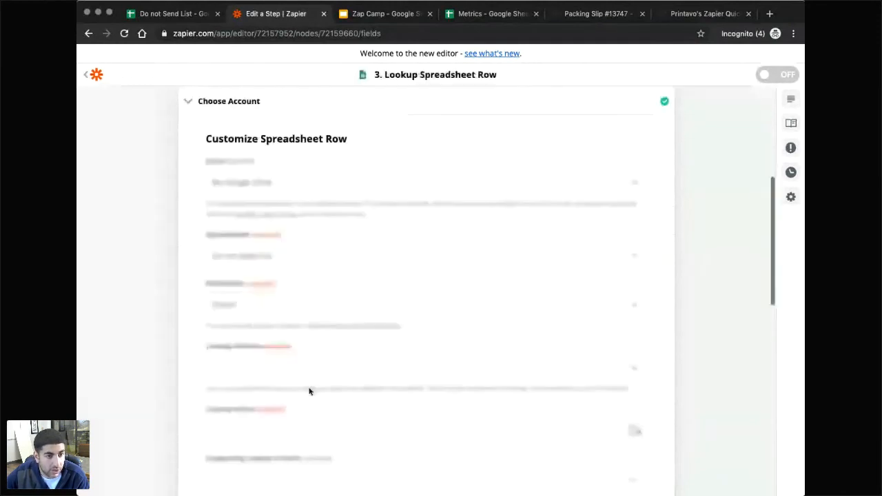
scroll(310, 391, "down", 1)
Look up rows by the Do not send column, matching the Printavo step's Customer Email.
left_click(279, 345)
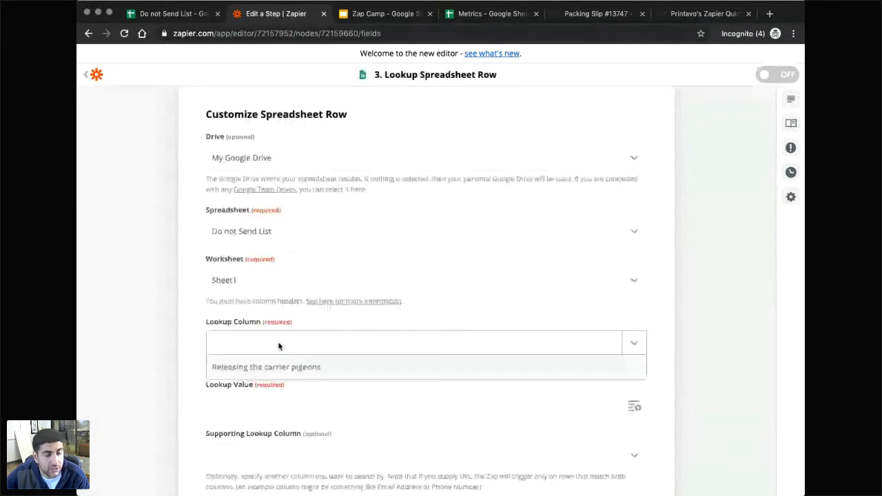
left_click(256, 380)
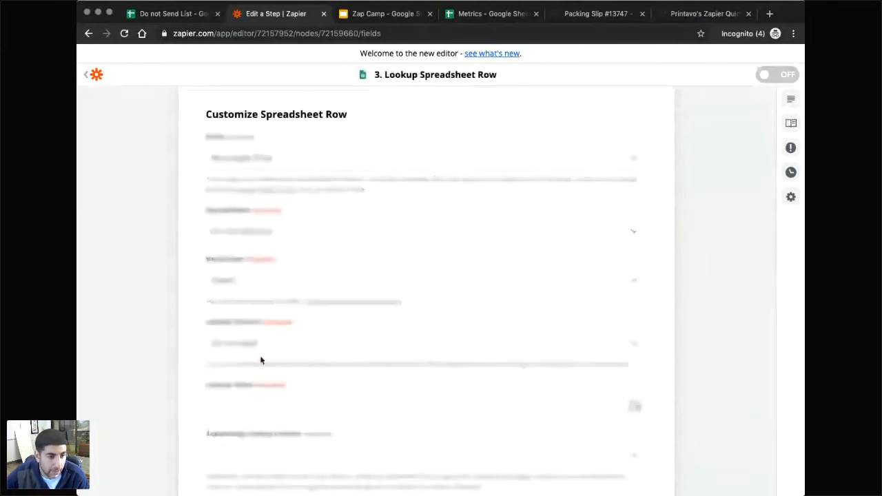
scroll(261, 359, "down", 2)
left_click(254, 360)
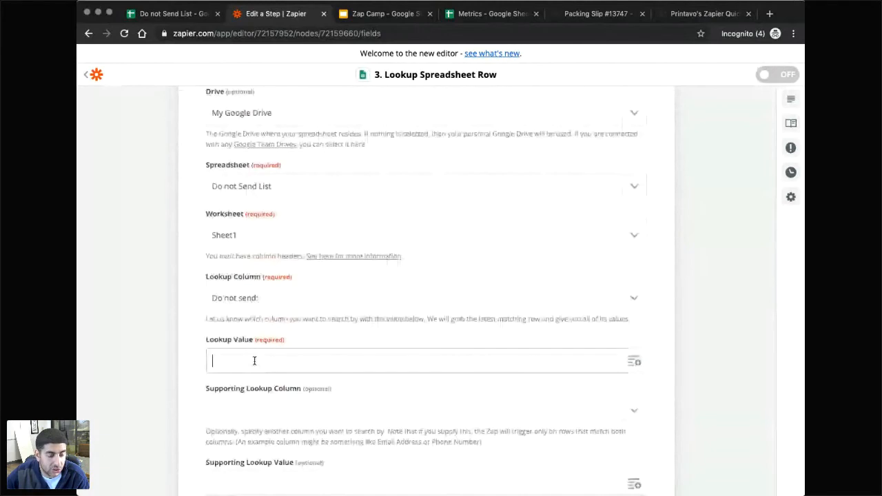
left_click(627, 370)
left_click(290, 432)
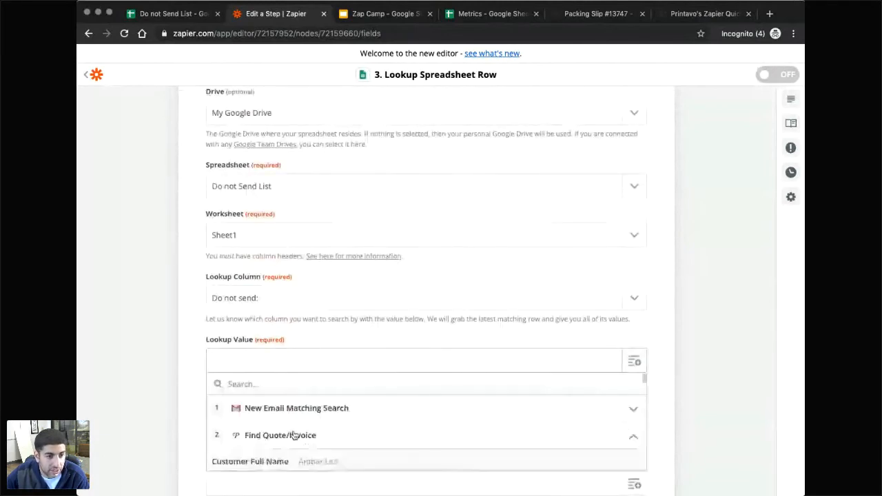
left_click(336, 398)
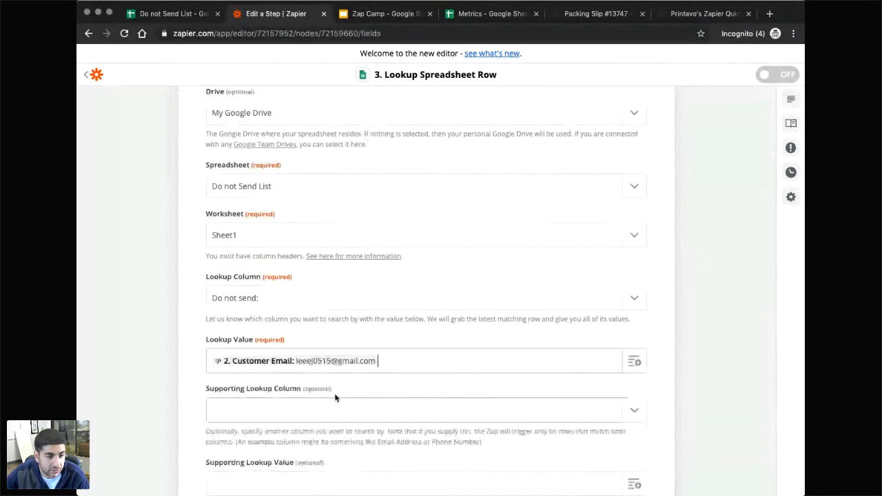
scroll(293, 335, "down", 2)
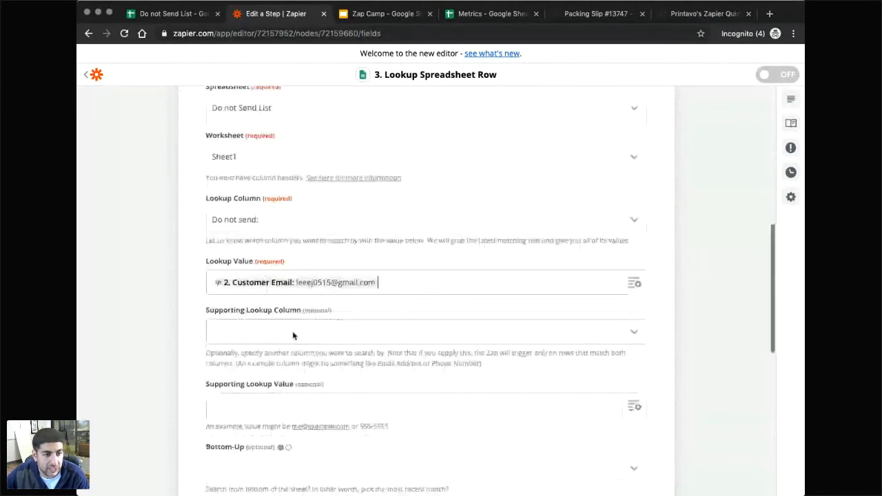
scroll(293, 335, "down", 4)
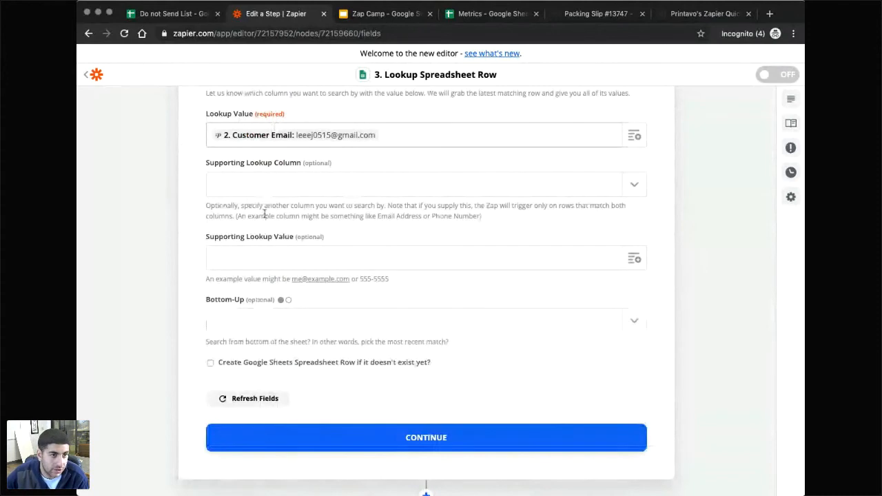
left_click(417, 439)
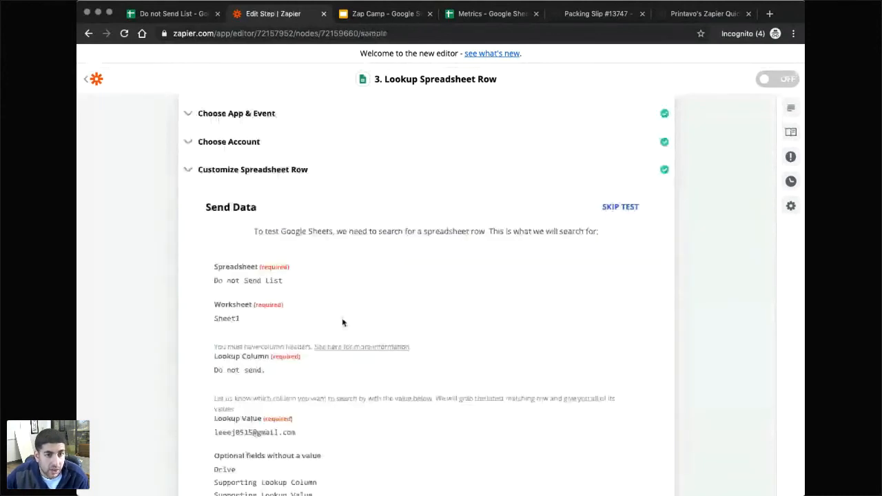
Test the spreadsheet lookup step and reopen it to confirm it found row 2.
scroll(277, 266, "down", 1)
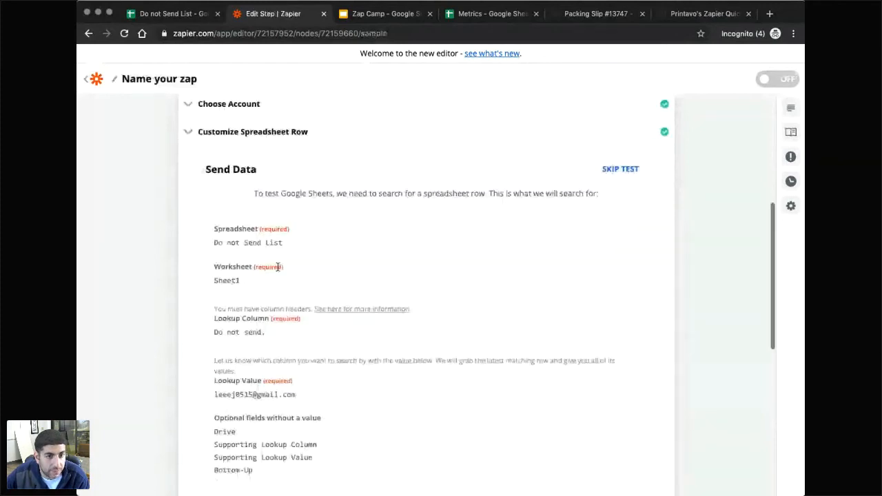
scroll(518, 335, "down", 5)
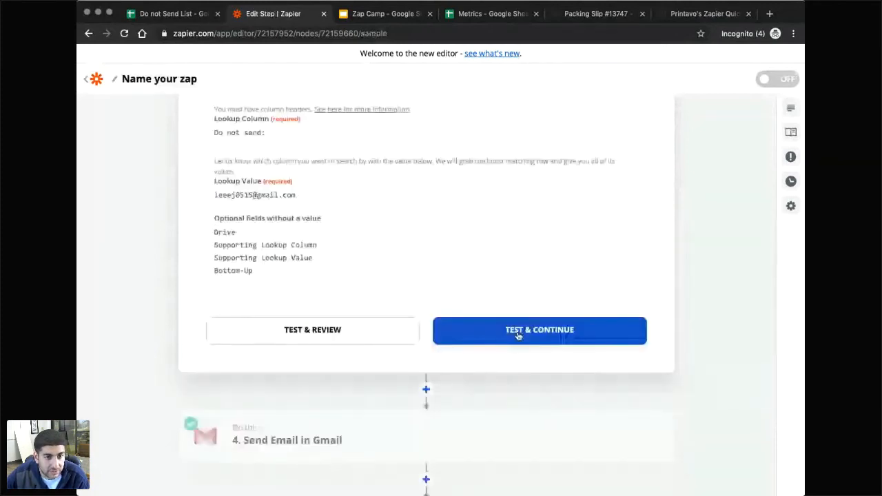
left_click(518, 336)
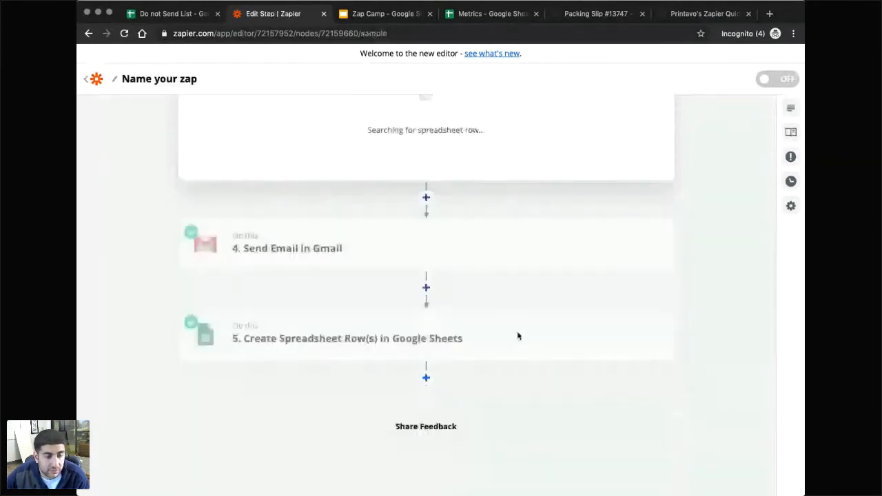
scroll(376, 272, "up", 3)
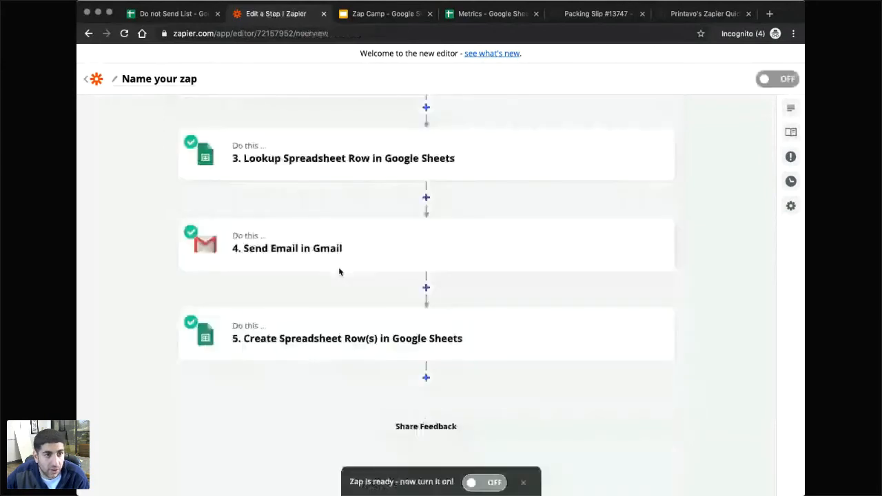
scroll(392, 328, "up", 3)
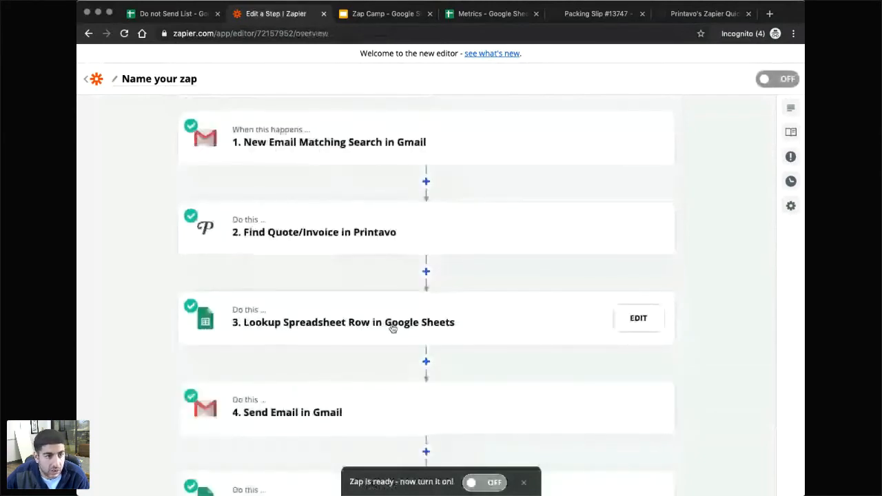
left_click(392, 329)
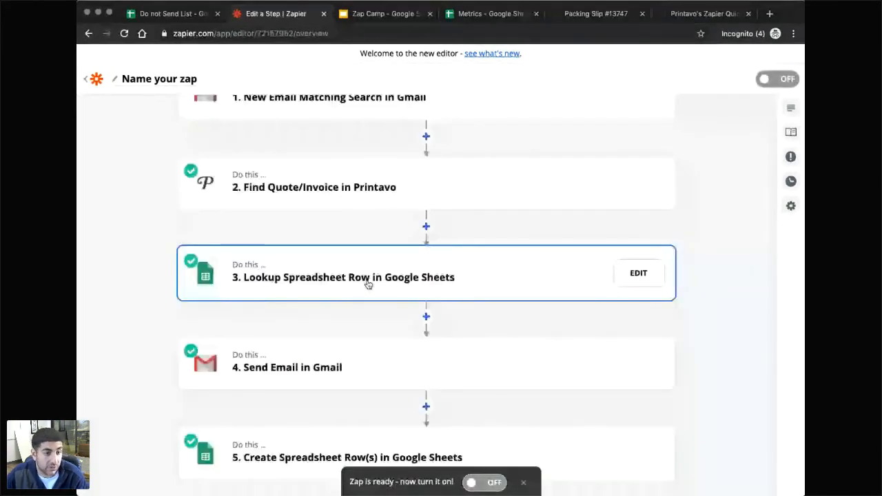
left_click(368, 283)
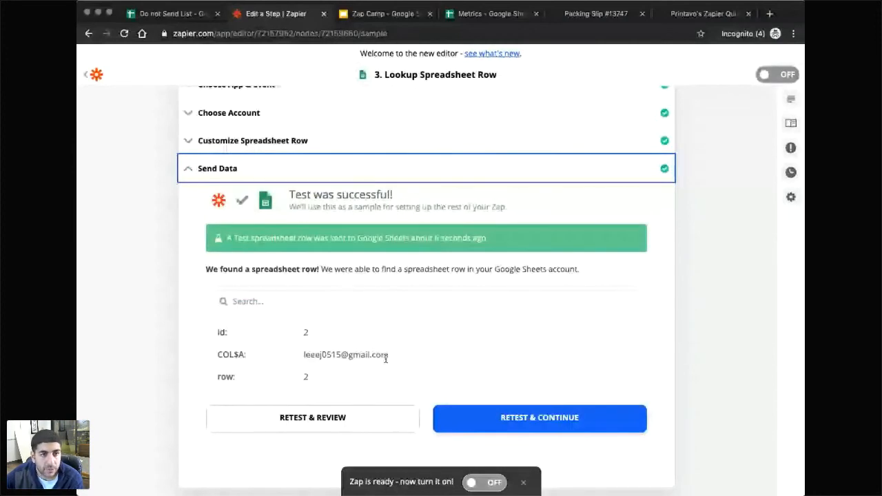
key("ctrl+Tab")
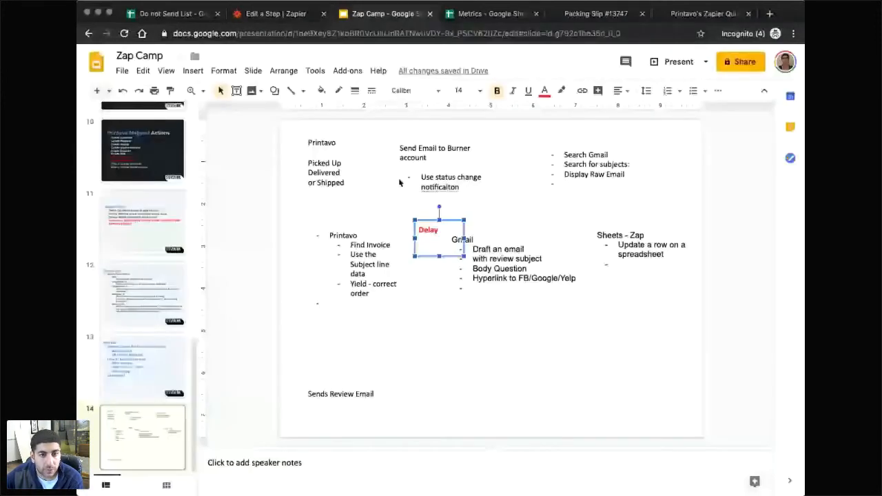
Add a red 'Searching the email in the google sheet' text box beside the Search Gmail list.
left_click(407, 160)
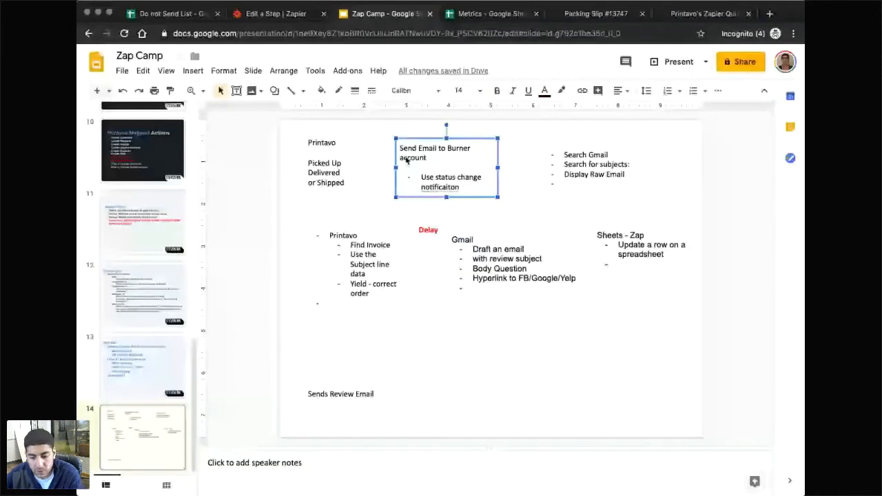
left_click(420, 219)
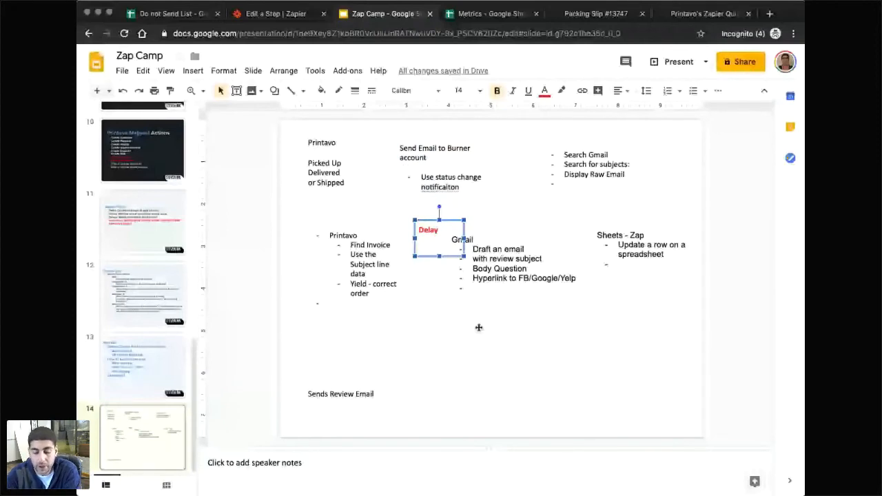
left_click(646, 153)
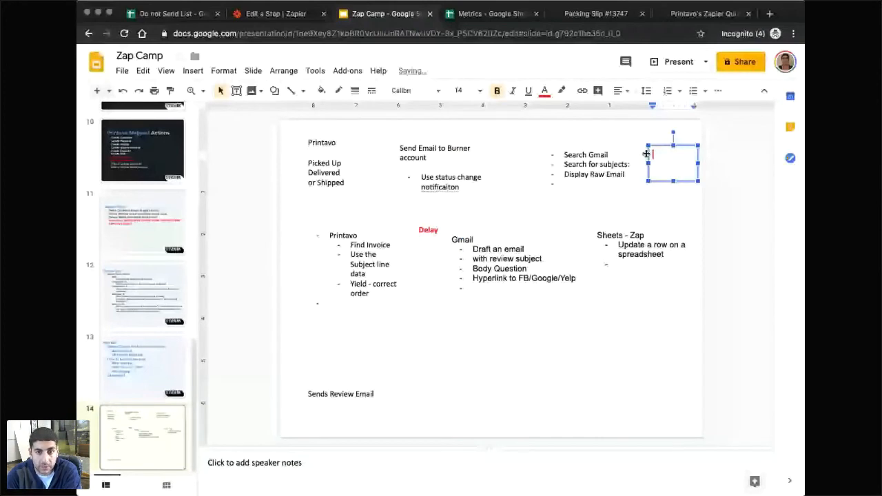
type("Searching the email ")
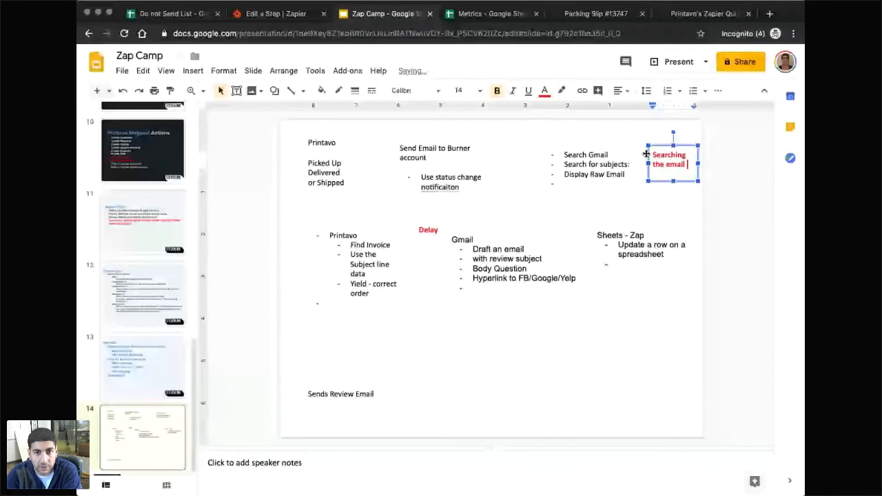
type("in the google sheet")
left_click(265, 15)
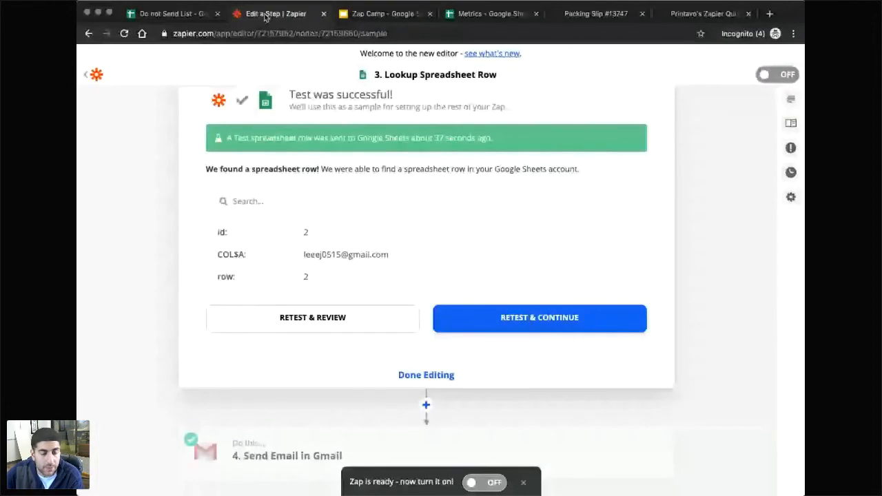
Finish the lookup step and insert a new step between the lookup and email steps.
scroll(436, 306, "down", 2)
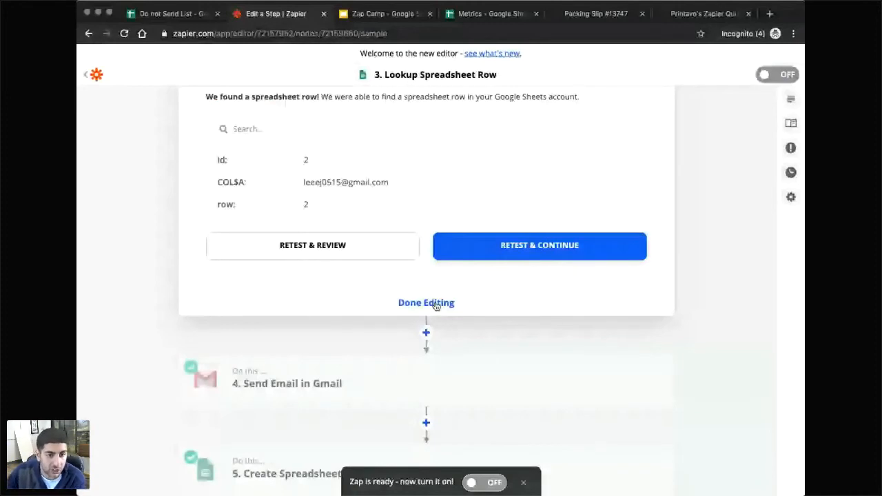
left_click(427, 303)
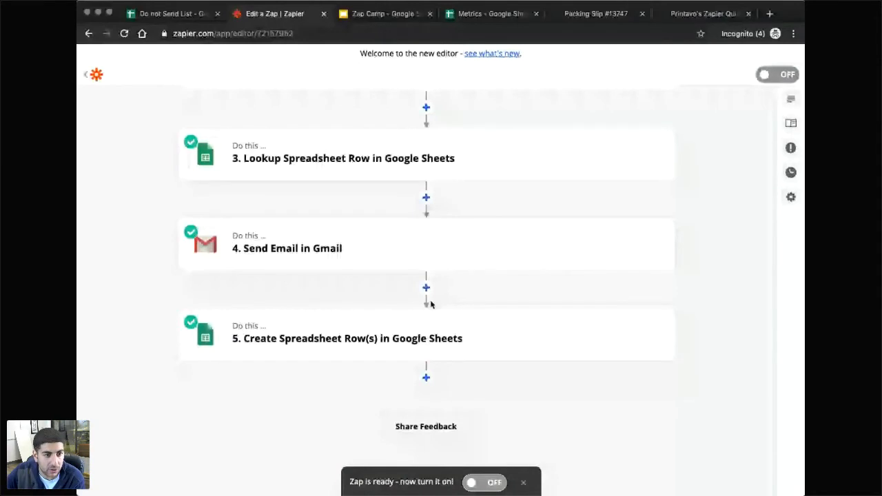
scroll(431, 304, "up", 5)
scroll(423, 334, "down", 2)
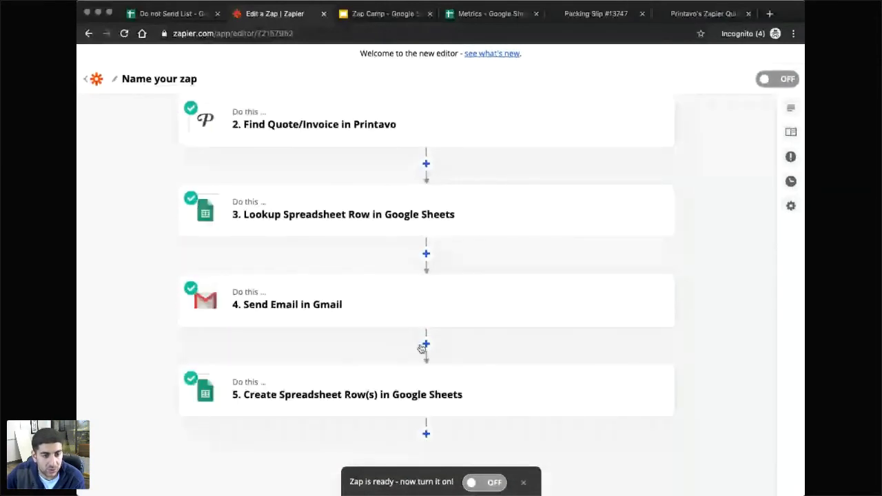
scroll(421, 348, "up", 1)
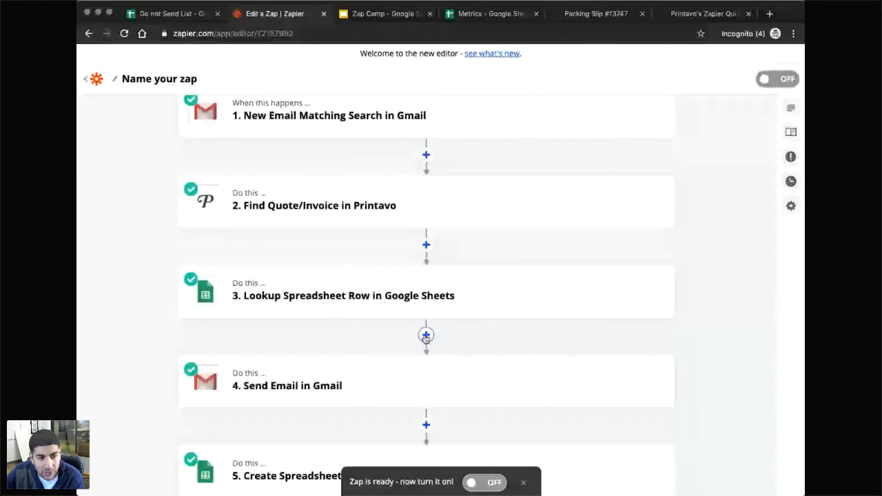
left_click(425, 336)
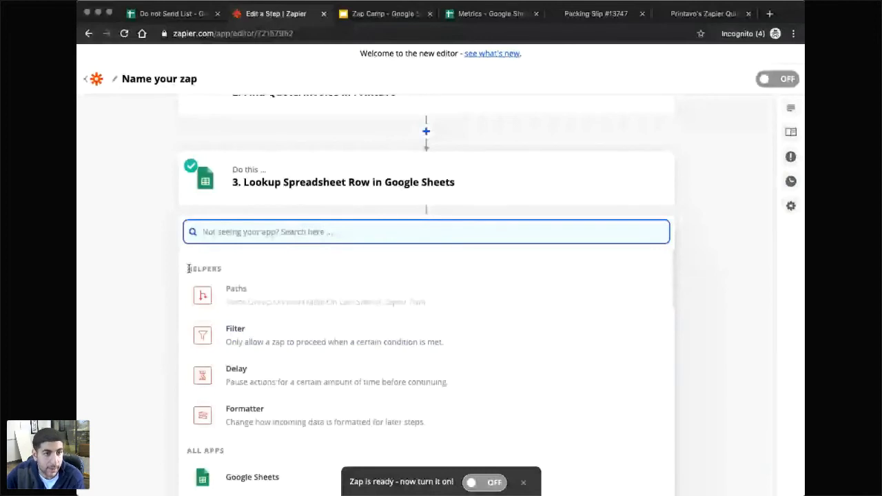
left_click(424, 223)
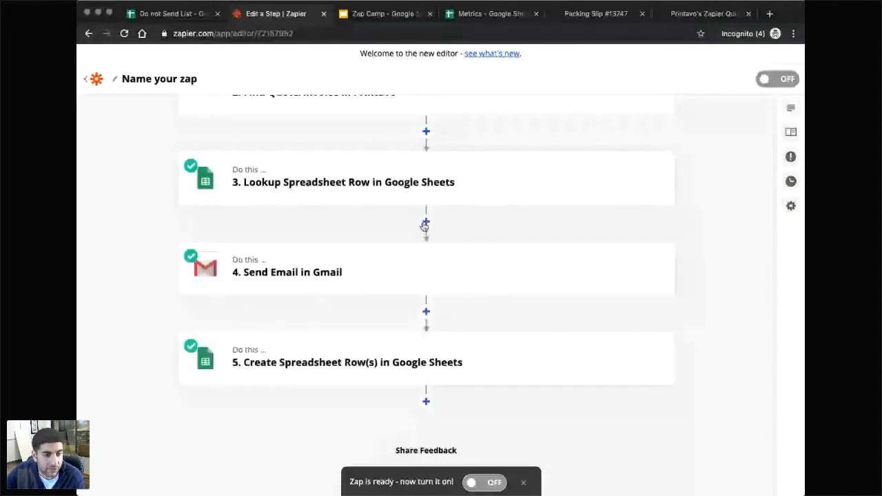
left_click(425, 224)
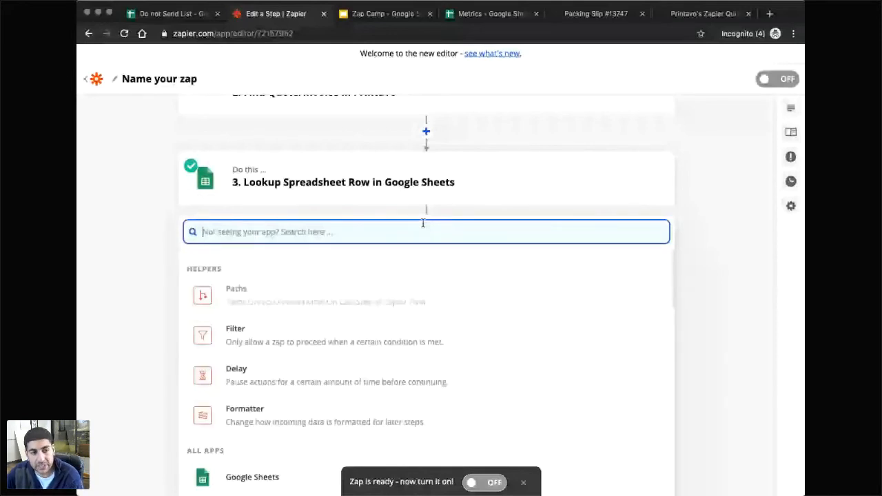
Make the new step a Filter continuing only if Lookup Spreadsheet Row's Do not send: does not exist.
left_click(234, 331)
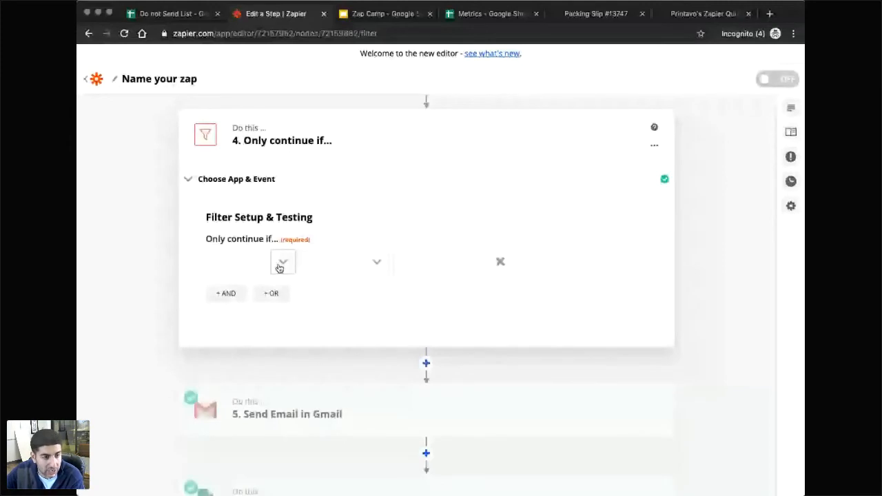
left_click(279, 268)
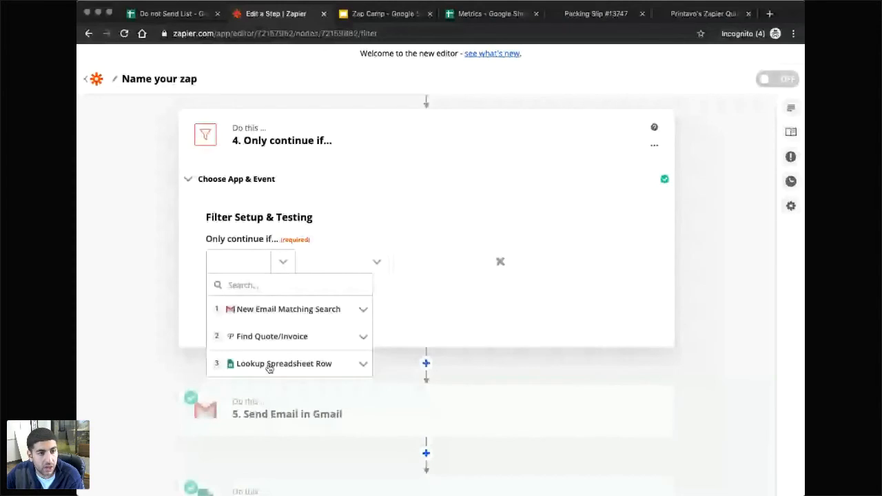
left_click(269, 365)
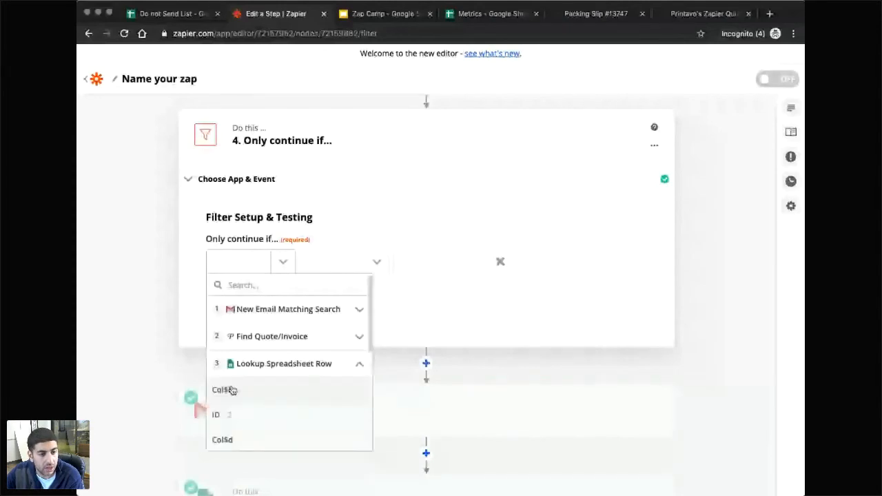
scroll(280, 421, "down", 2)
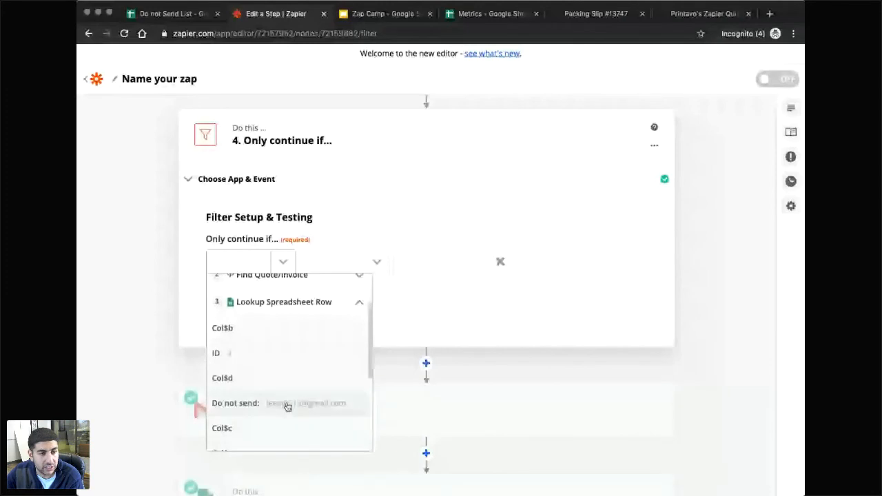
left_click(288, 407)
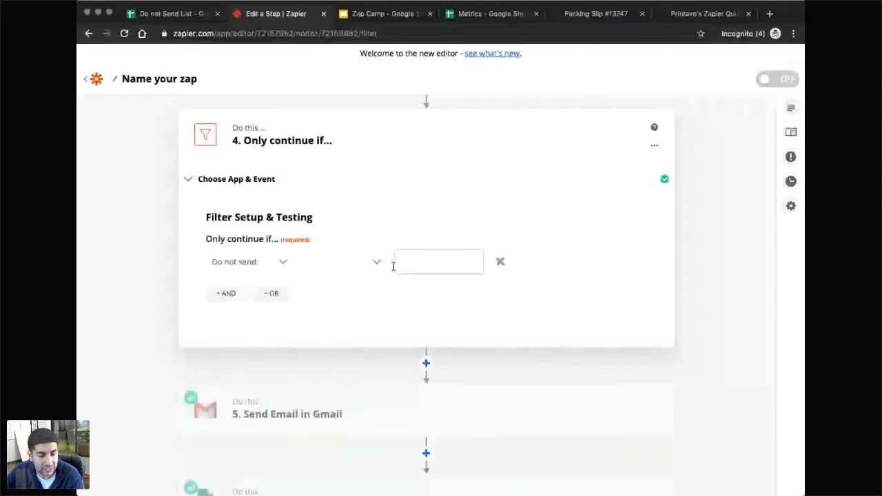
left_click(378, 262)
scroll(377, 389, "down", 5)
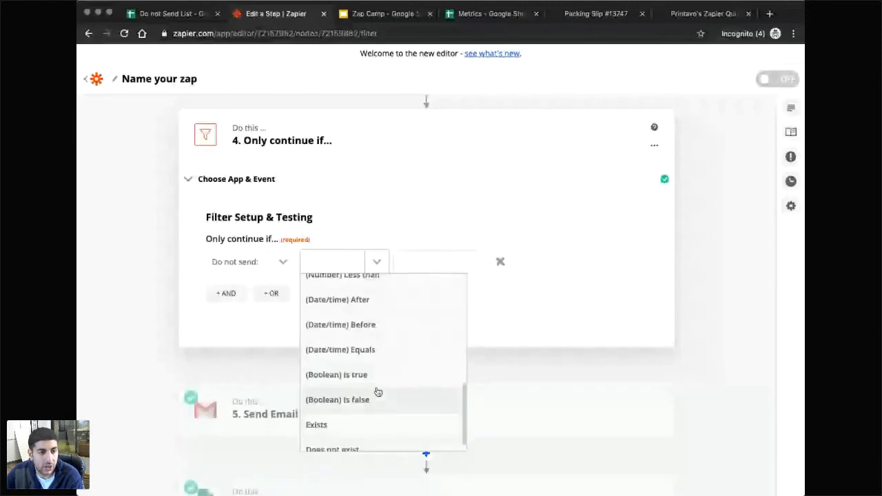
left_click(337, 447)
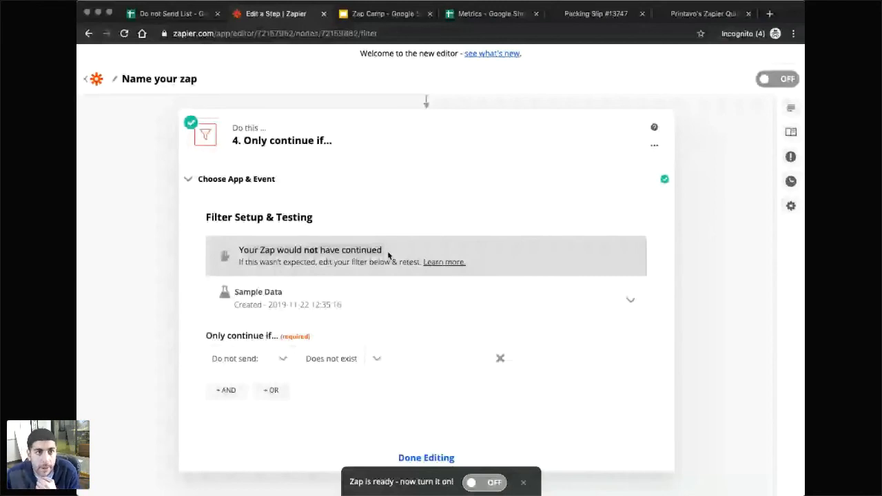
left_click(167, 13)
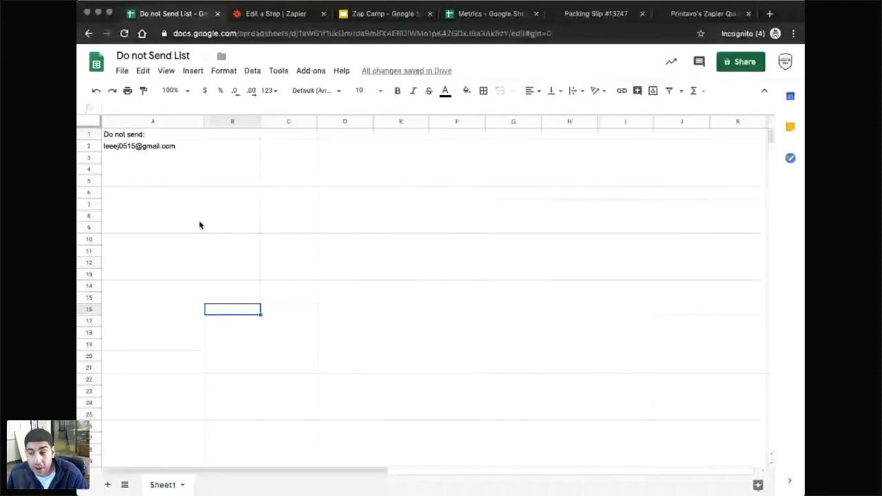
left_click(199, 219)
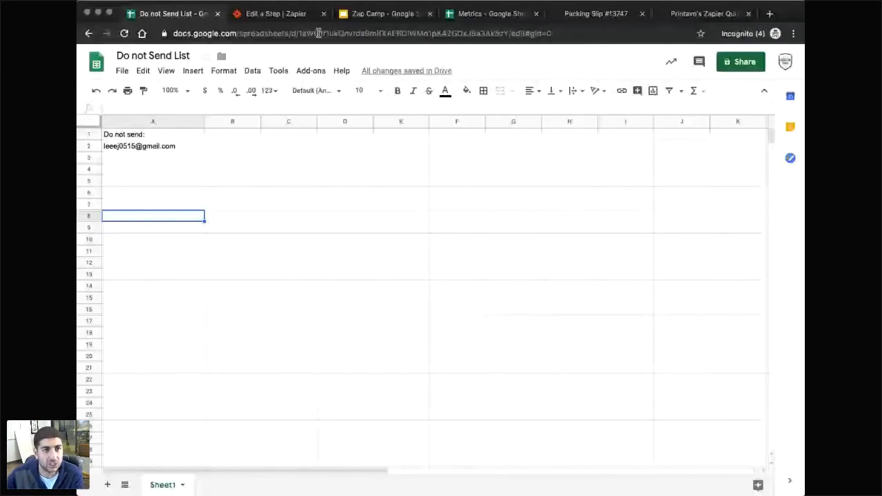
Glance at the Zap Camp Agenda slide, then return to the filter step.
left_click(397, 17)
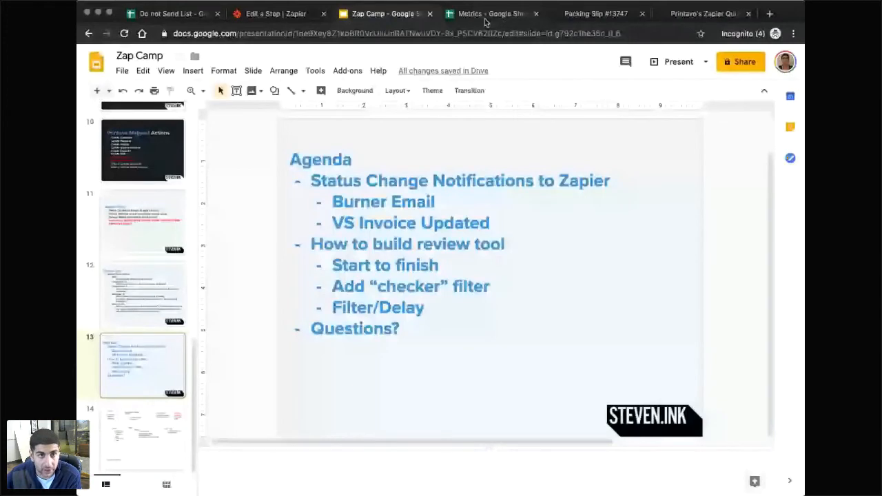
left_click(270, 14)
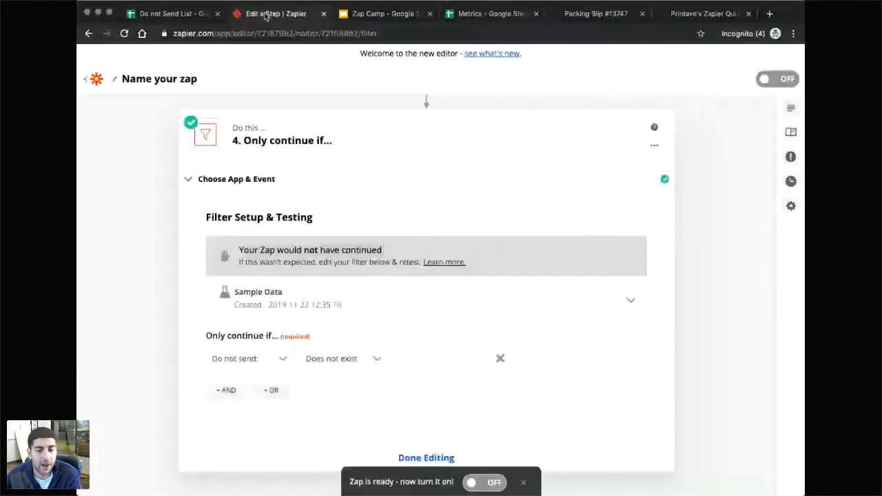
scroll(528, 299, "down", 4)
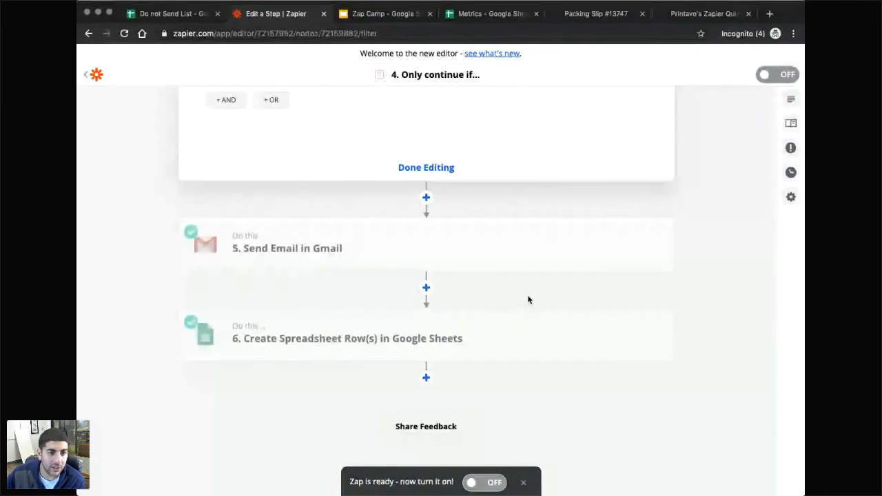
scroll(679, 312, "up", 10)
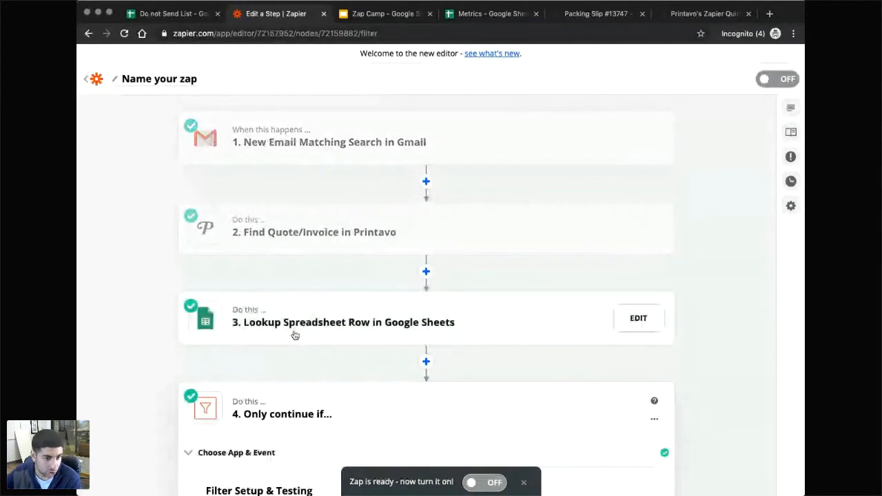
scroll(286, 331, "down", 2)
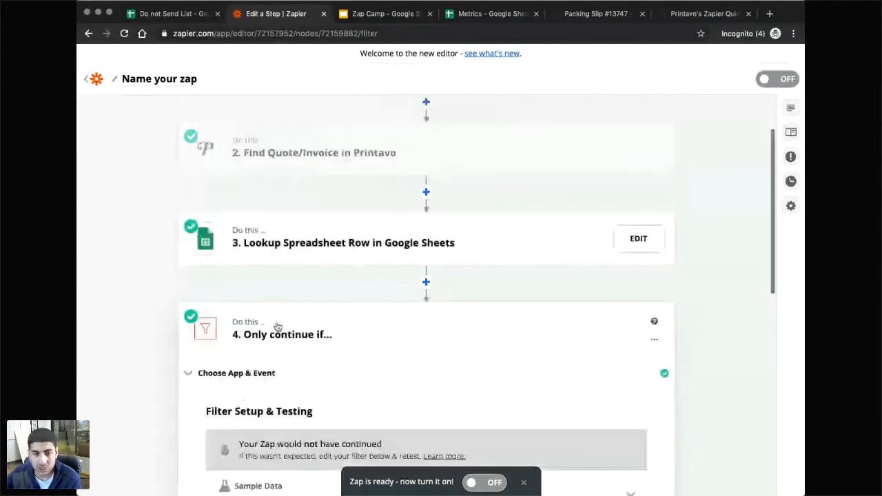
scroll(276, 325, "down", 10)
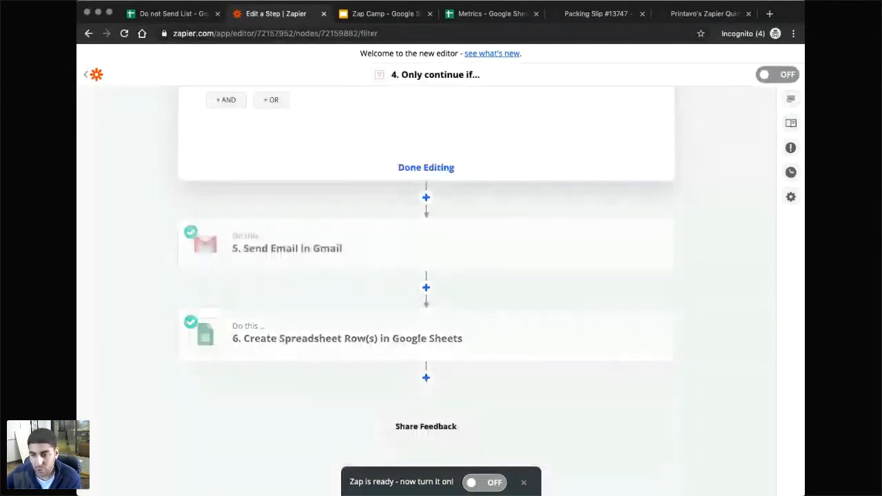
left_click(458, 378)
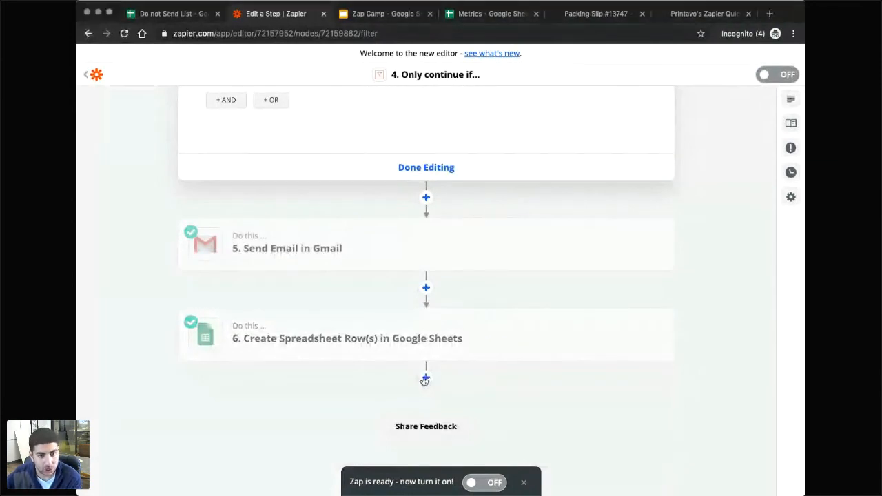
left_click(426, 377)
scroll(331, 396, "down", 4)
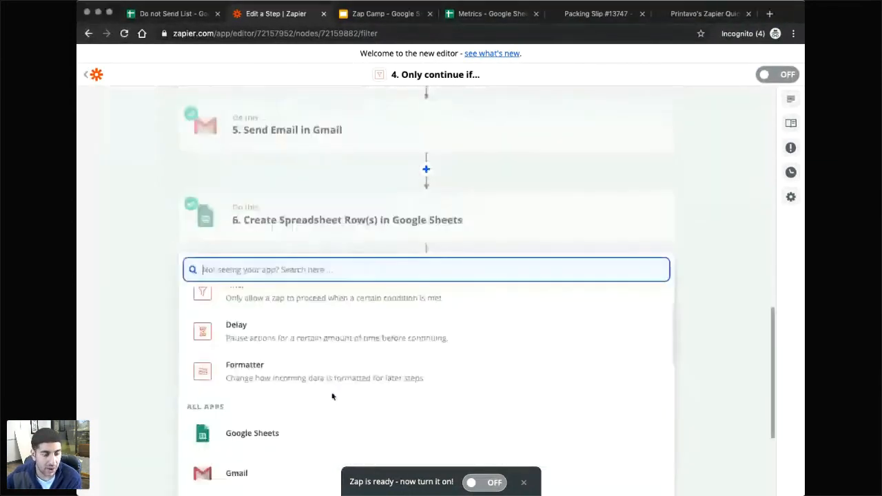
scroll(331, 396, "down", 4)
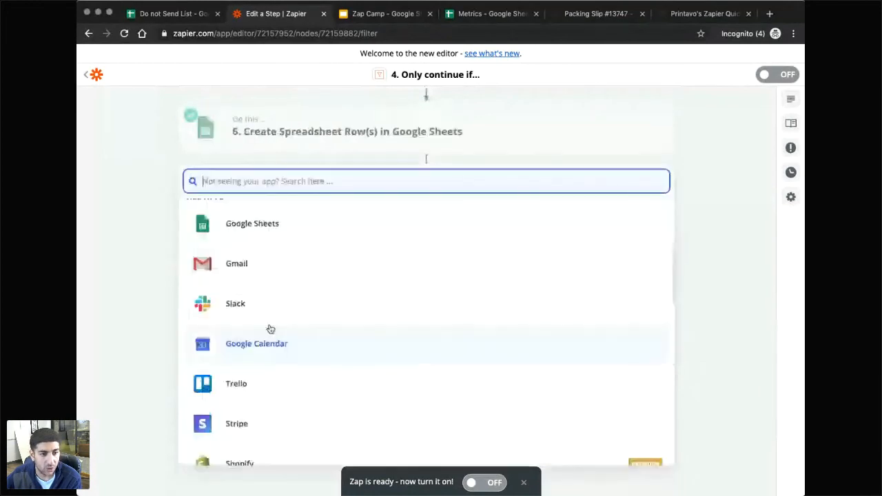
left_click(235, 311)
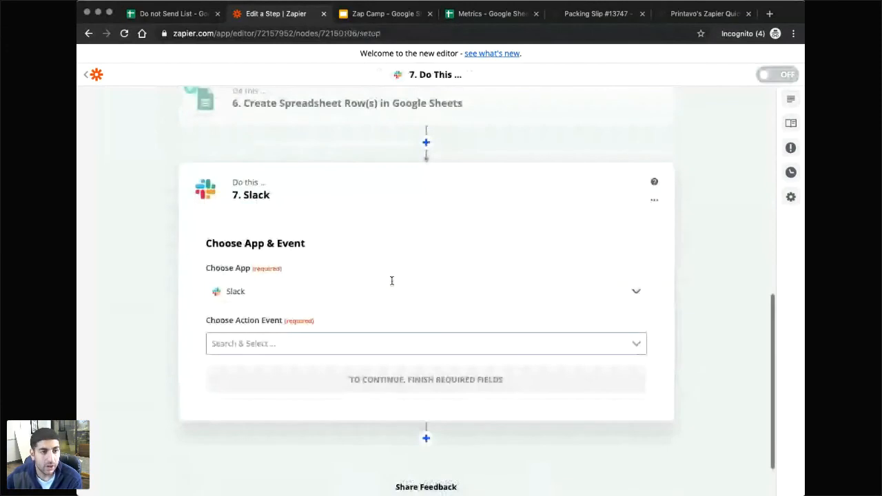
scroll(323, 282, "down", 2)
left_click(258, 284)
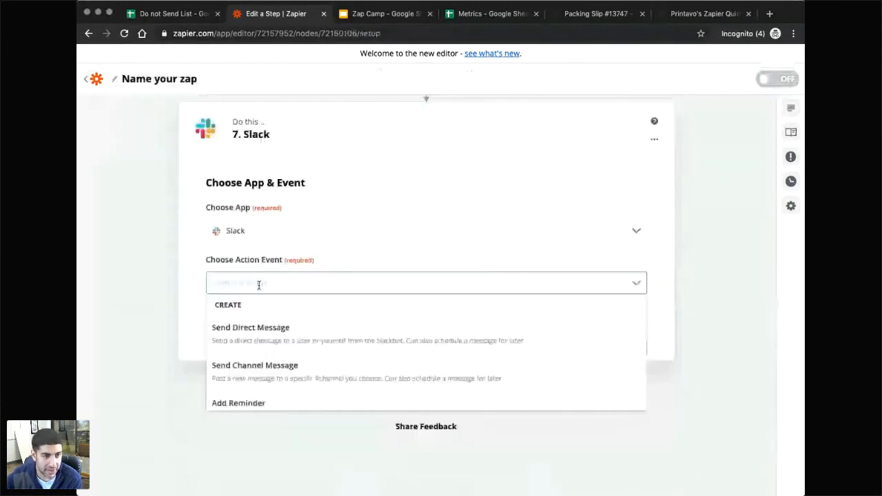
scroll(261, 363, "down", 1)
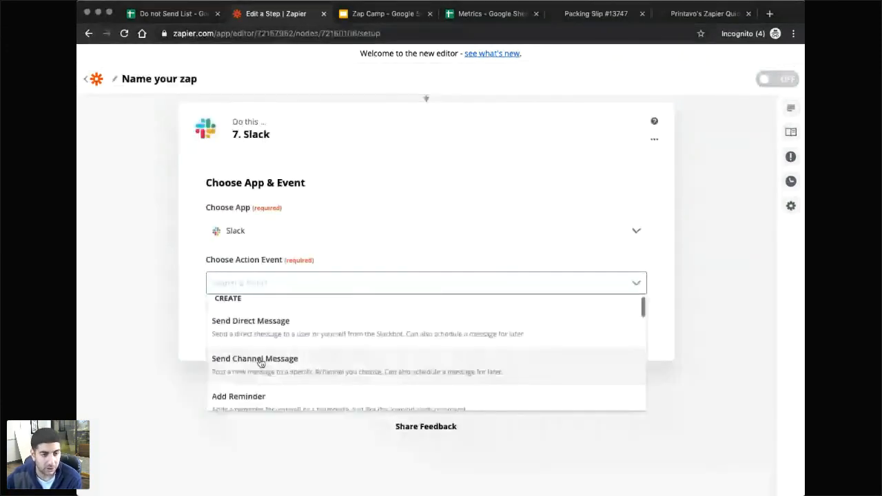
left_click(372, 330)
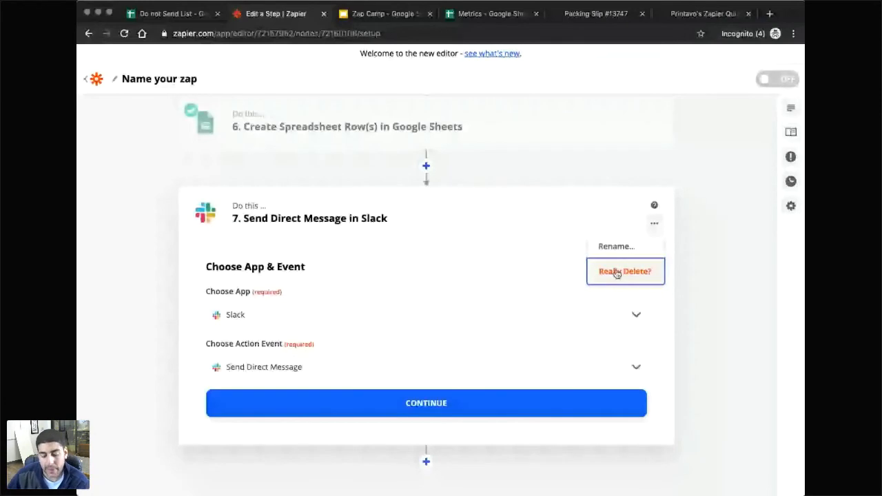
left_click(617, 273)
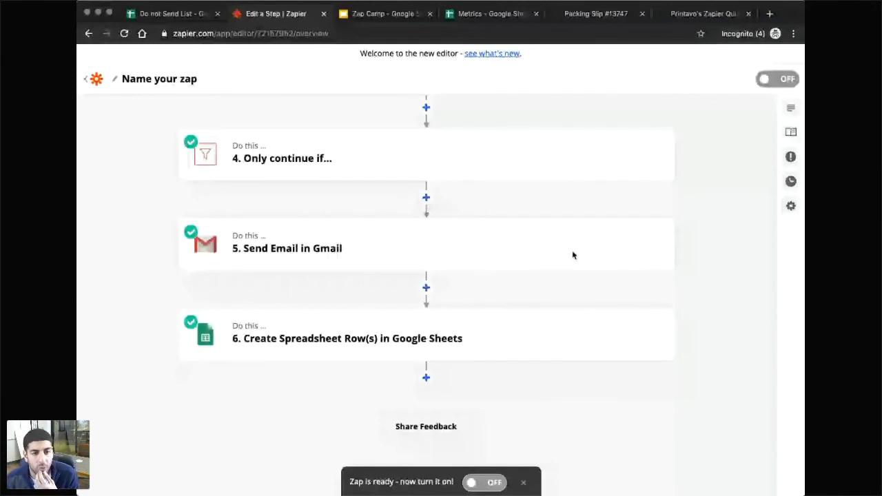
scroll(384, 262, "up", 2)
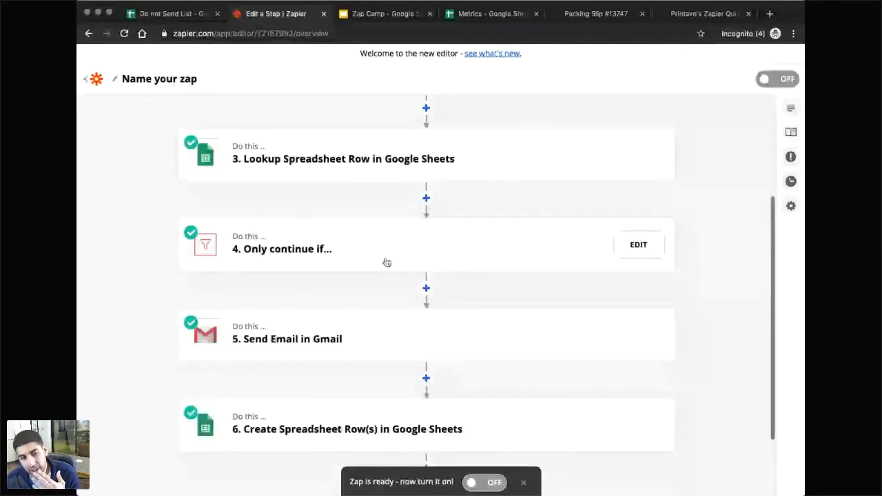
scroll(387, 262, "up", 3)
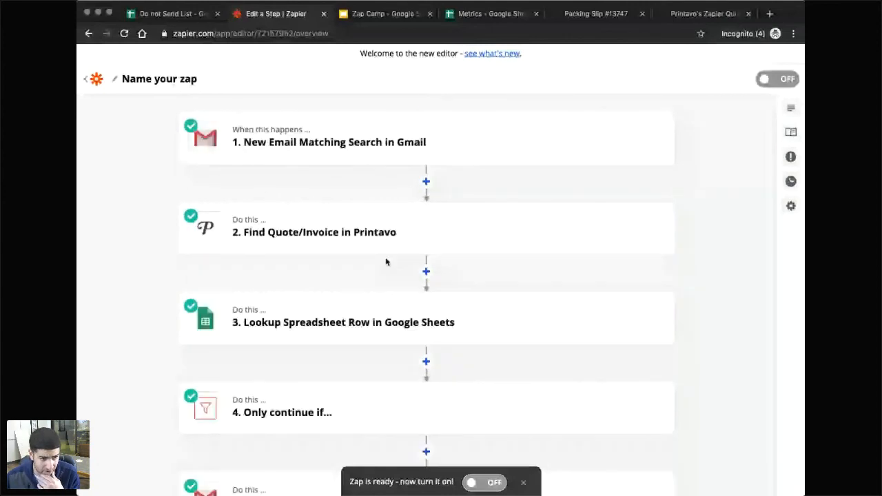
scroll(372, 287, "down", 1)
scroll(368, 285, "down", 3)
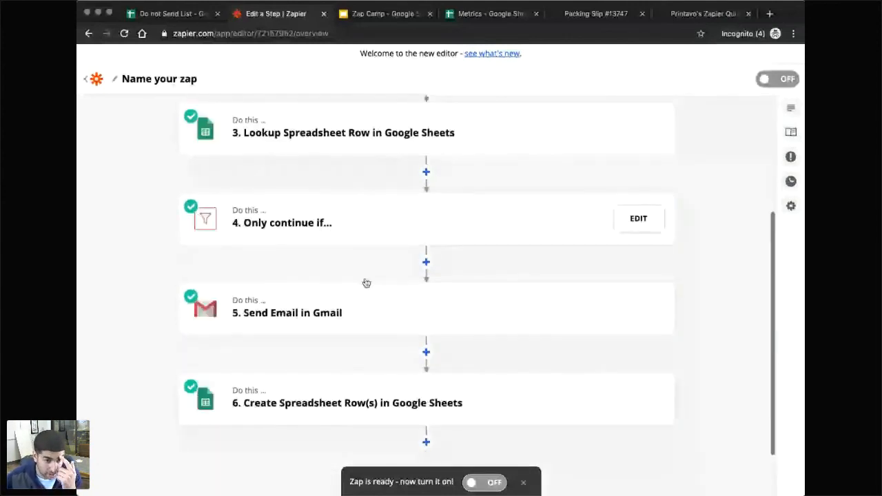
scroll(413, 344, "down", 1)
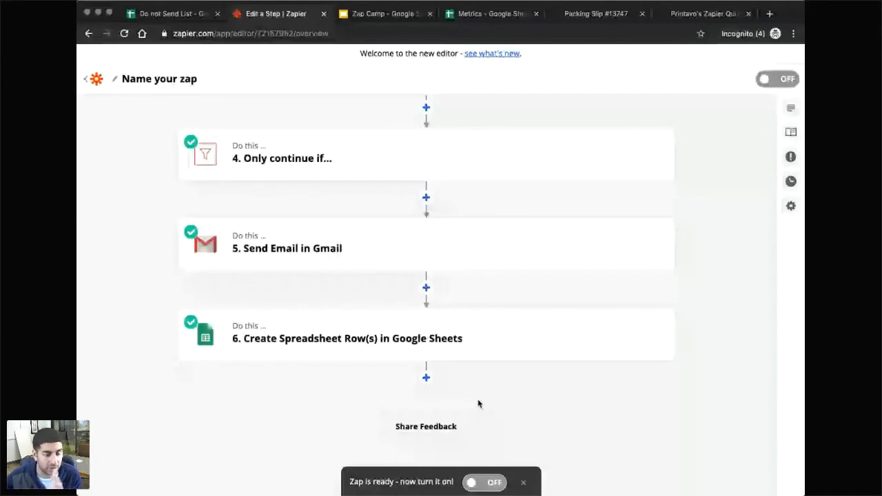
scroll(482, 396, "up", 3)
scroll(488, 389, "up", 2)
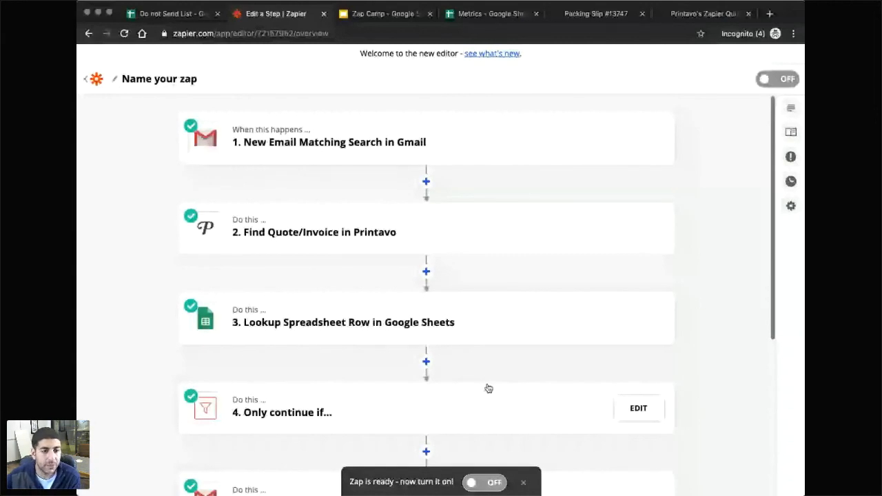
key("ctrl+Tab")
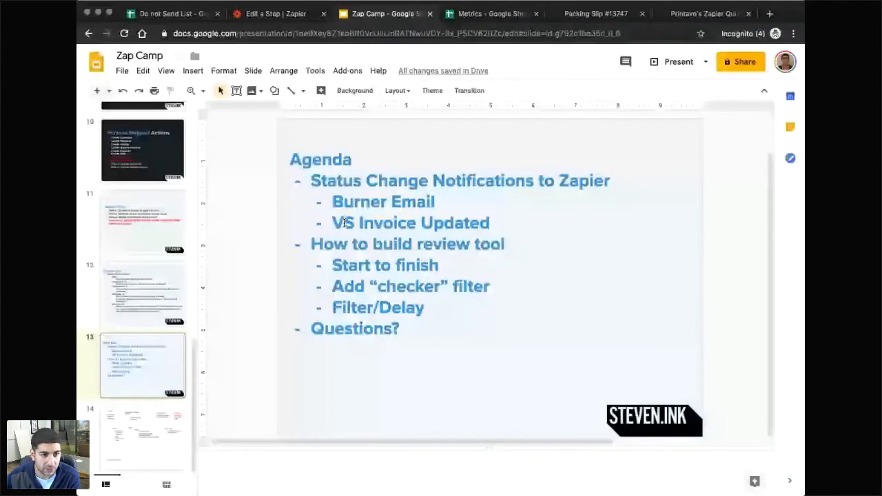
key("ctrl+shift+Tab")
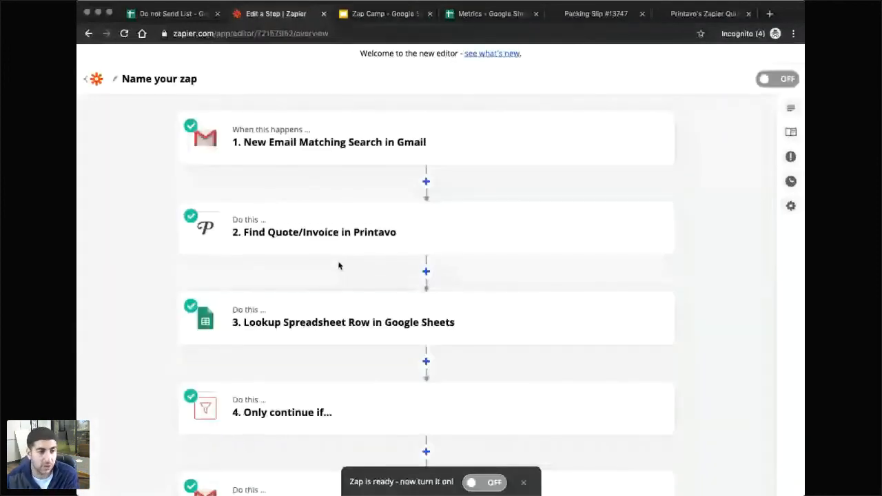
scroll(339, 265, "down", 2)
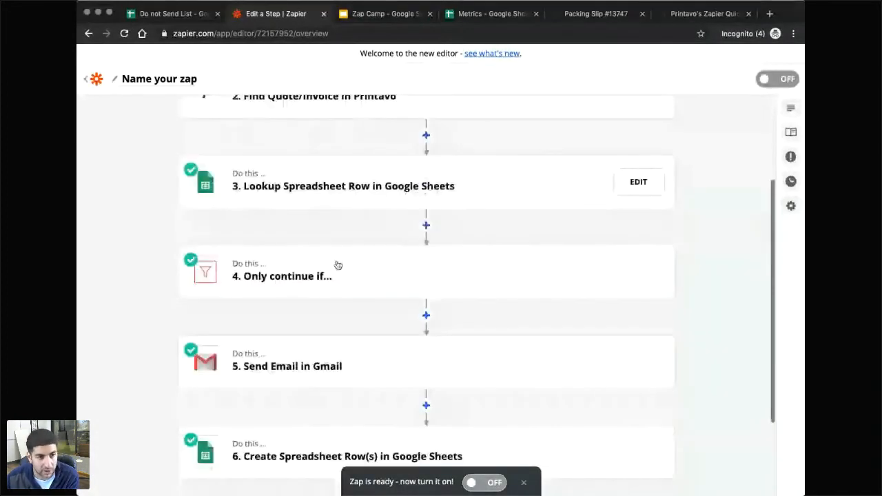
scroll(338, 265, "up", 2)
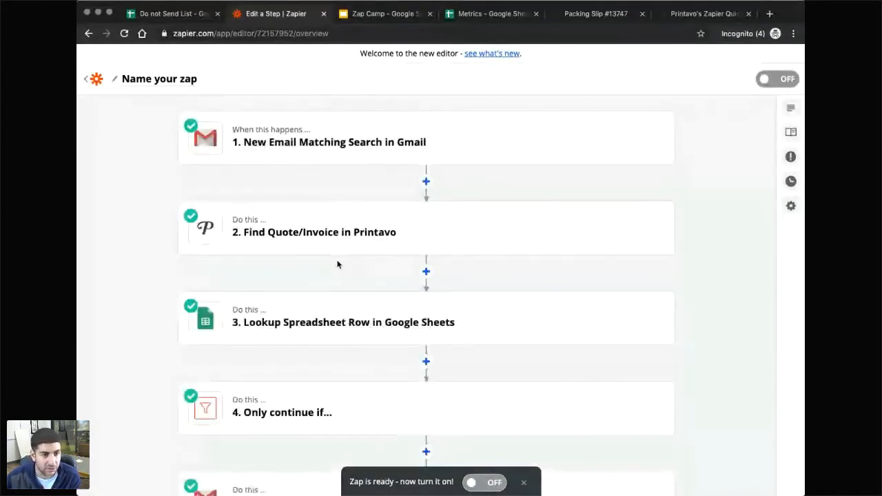
scroll(366, 334, "down", 2)
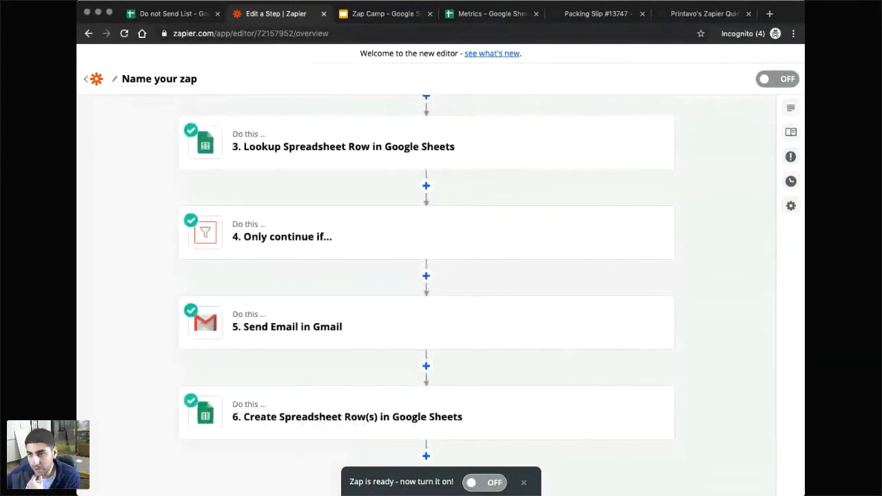
scroll(512, 320, "down", 1)
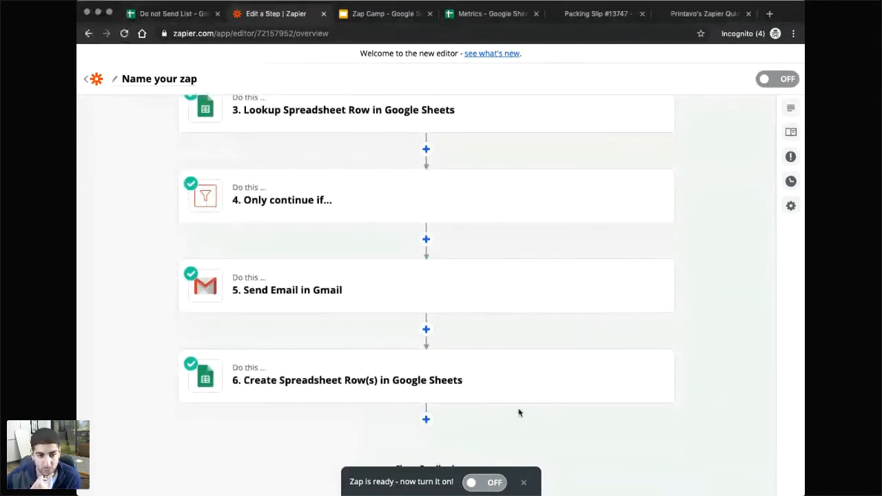
scroll(518, 412, "down", 1)
scroll(520, 412, "down", 1)
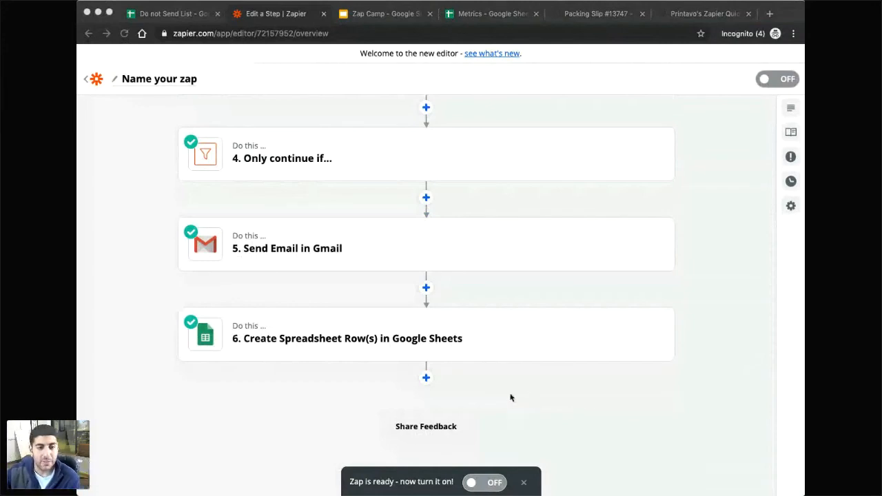
scroll(502, 392, "up", 5)
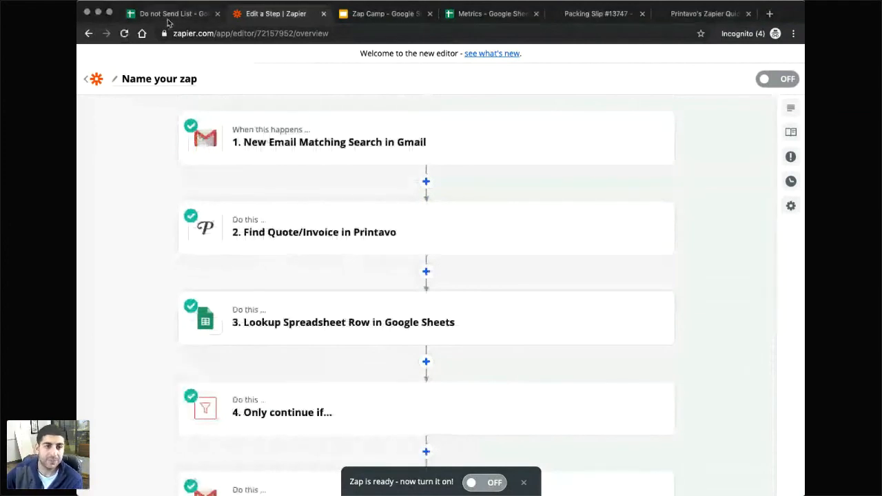
Check Printavo's Zapier guide and calendar, then go to the Customer Management zaps.
left_click(88, 83)
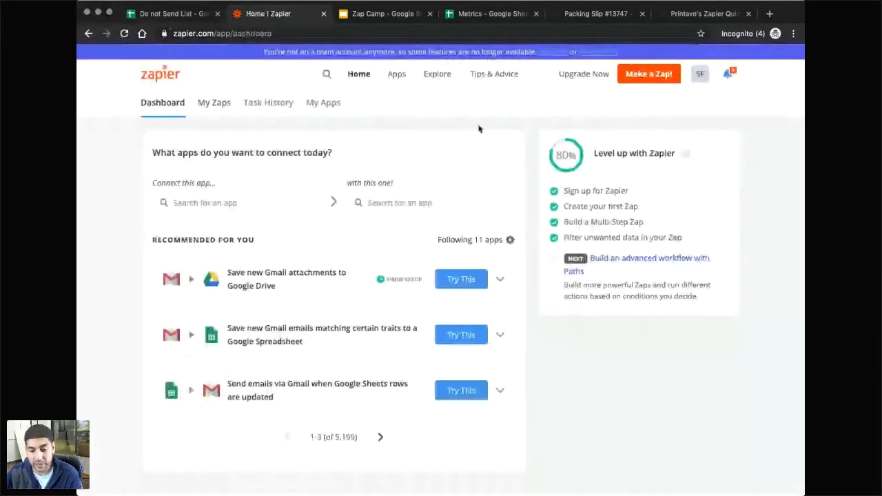
left_click(698, 15)
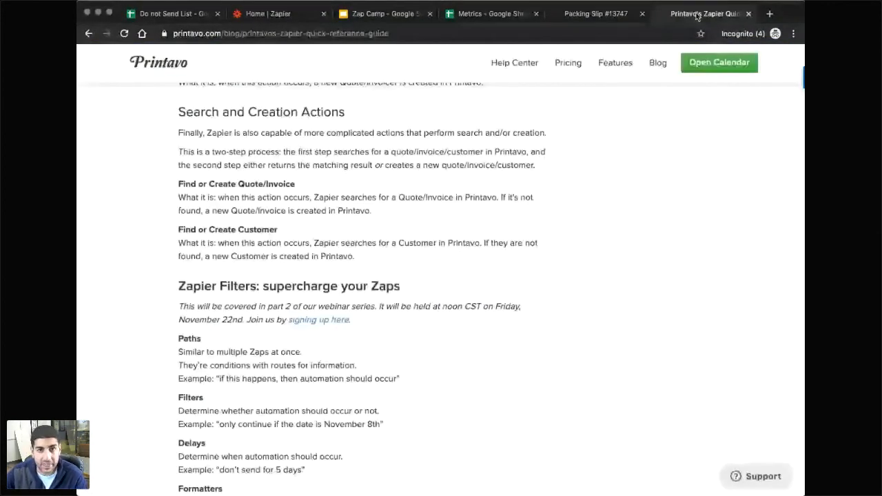
left_click(718, 62)
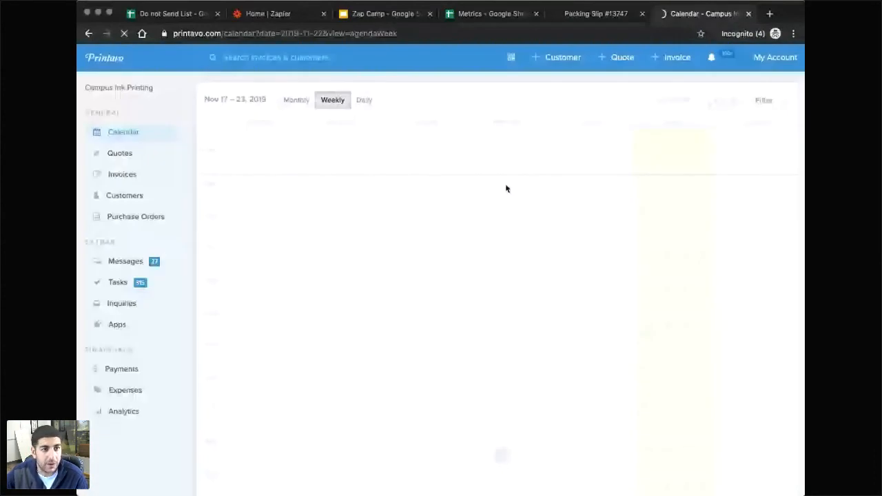
left_click(234, 14)
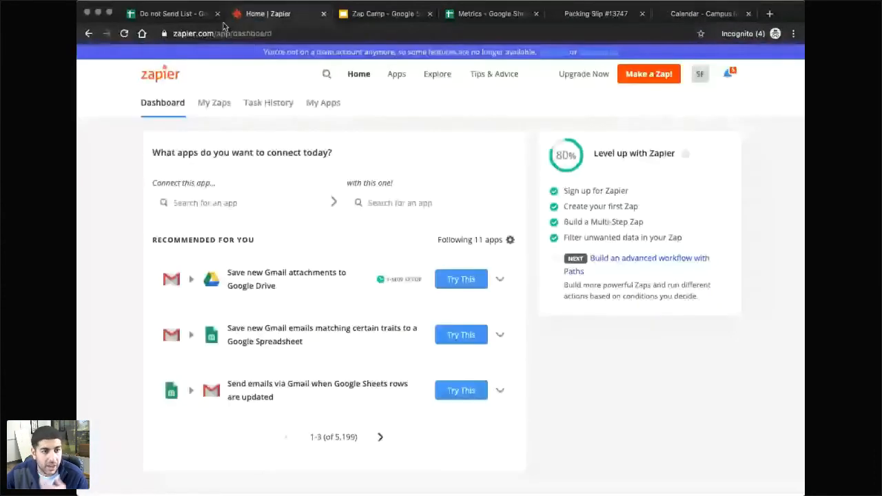
left_click(221, 112)
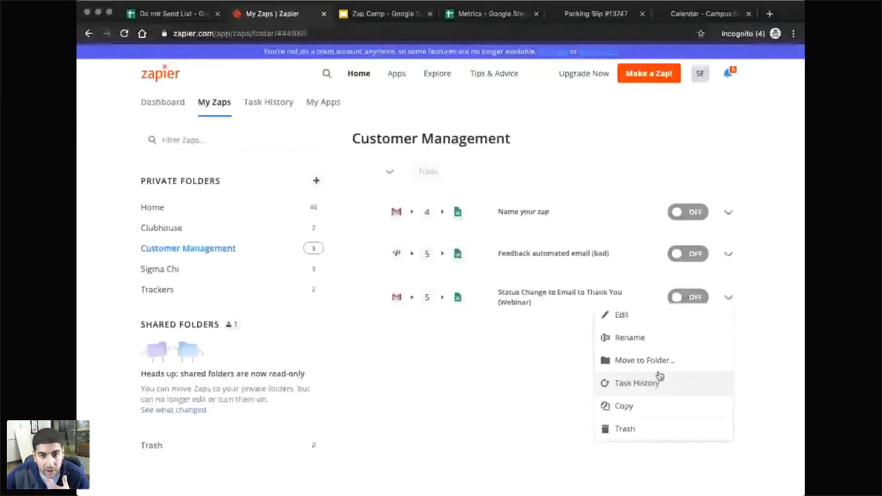
Duplicate the webinar zap and change its Gmail search to 'press start OR press stop'.
left_click(645, 406)
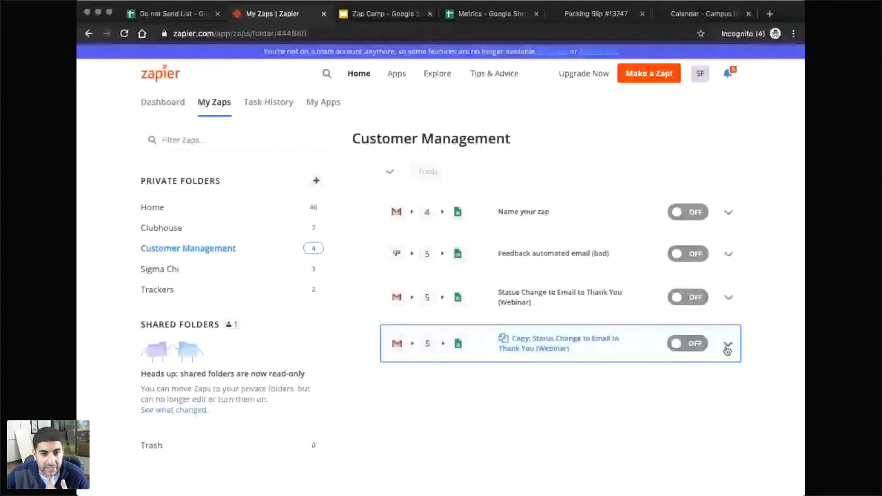
left_click(602, 351)
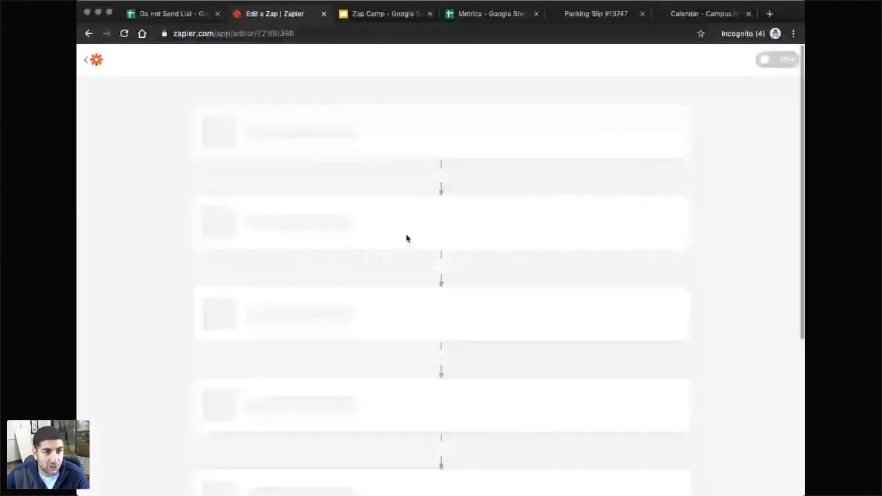
left_click(212, 198)
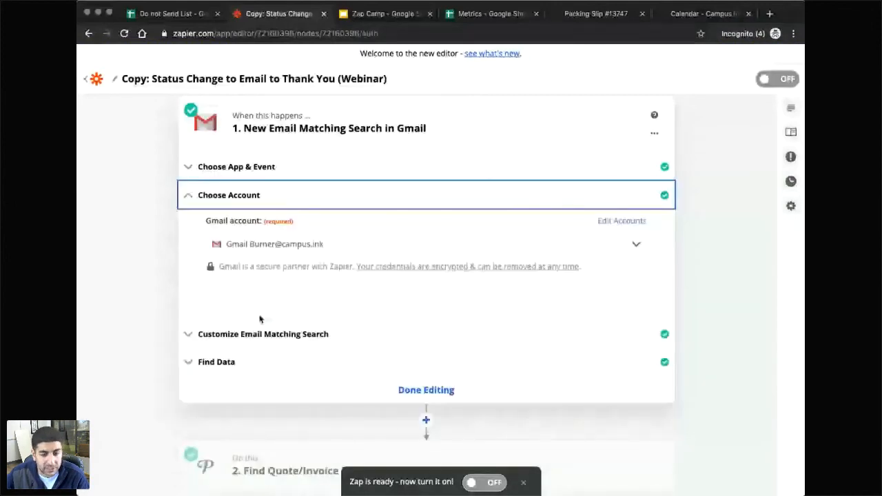
left_click(260, 334)
left_click_drag(276, 268, 244, 268)
type("dress st OR picked up")
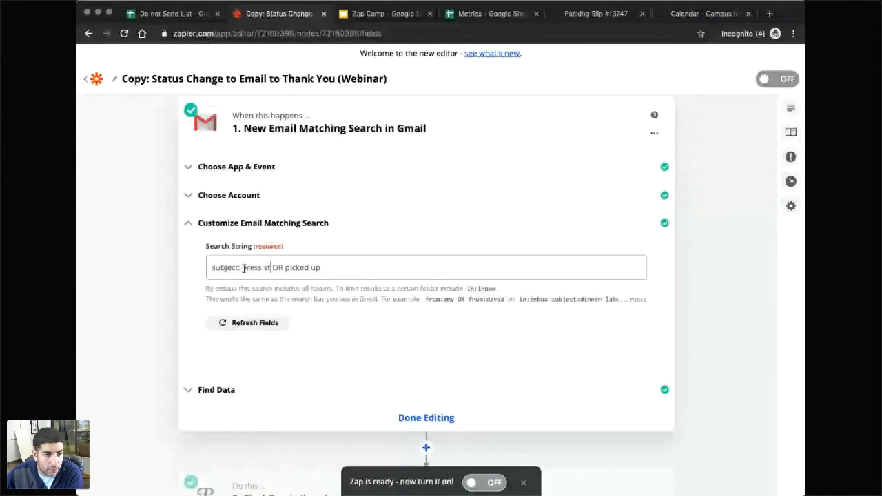
type("art")
left_click_drag(332, 268, 295, 269)
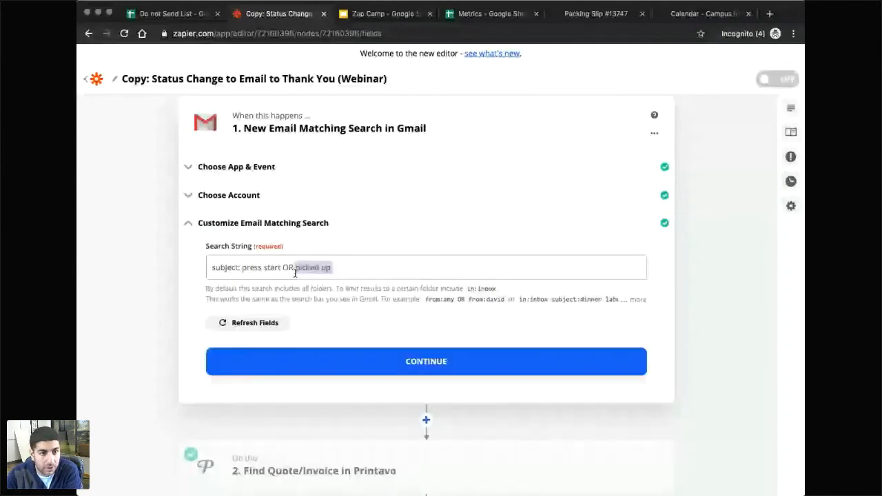
type("p")
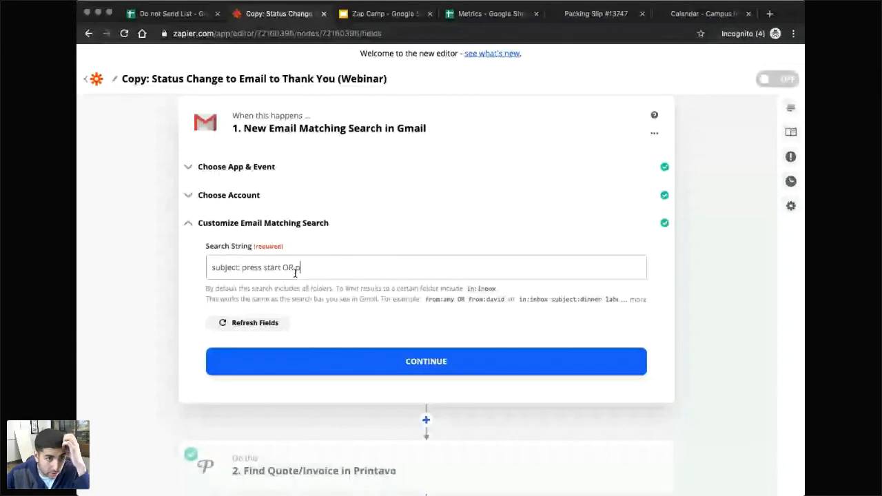
type("ress stop")
scroll(311, 303, "down", 1)
scroll(310, 303, "down", 1)
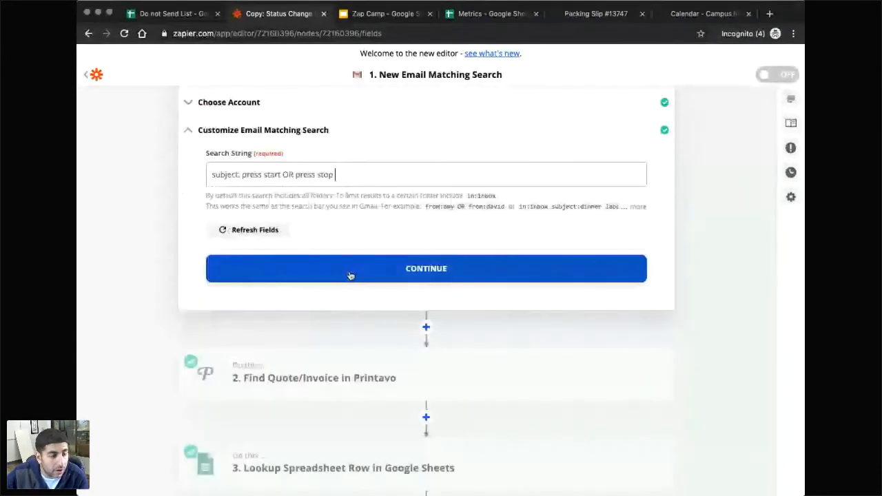
left_click(350, 275)
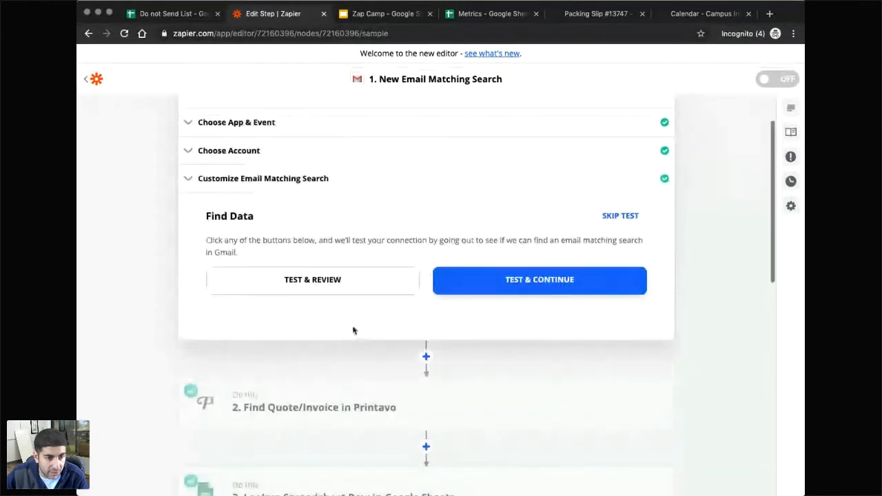
Open and close the Send Email in Gmail step so the copied zap's steps show collapsed.
scroll(352, 331, "down", 3)
scroll(344, 303, "down", 2)
scroll(320, 228, "down", 2)
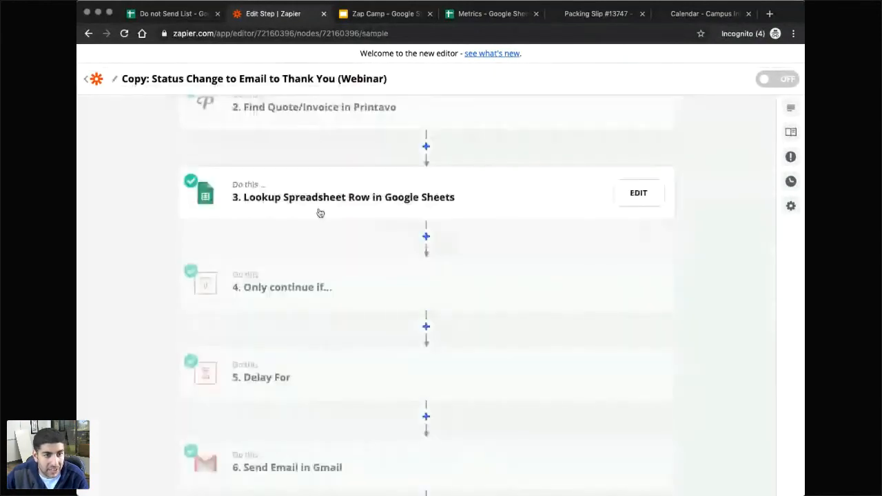
scroll(348, 344, "down", 5)
scroll(317, 361, "up", 4)
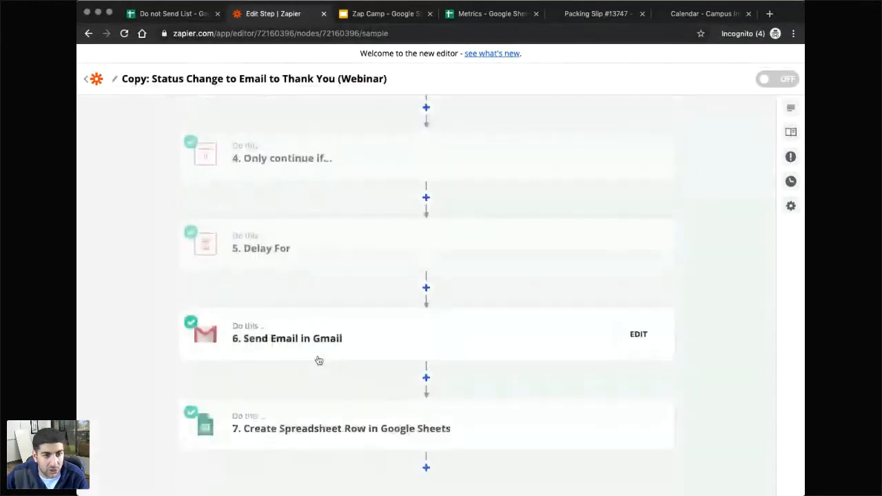
mouse_move(634, 396)
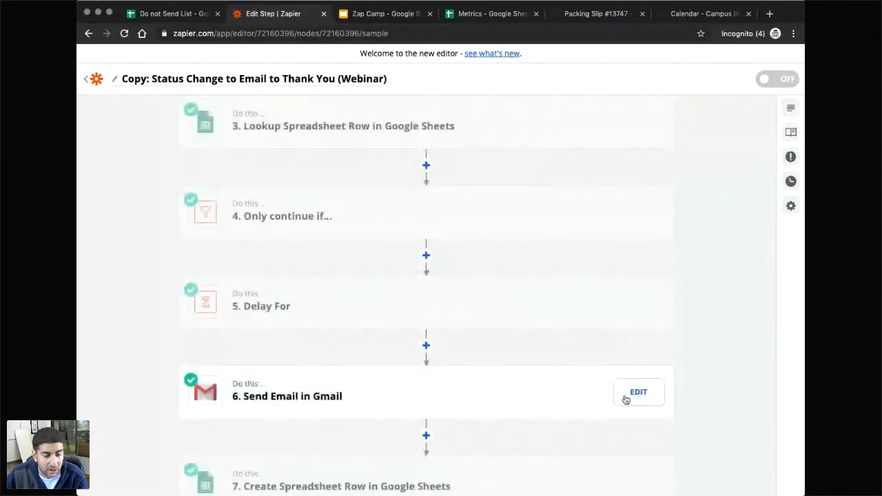
left_click(638, 399)
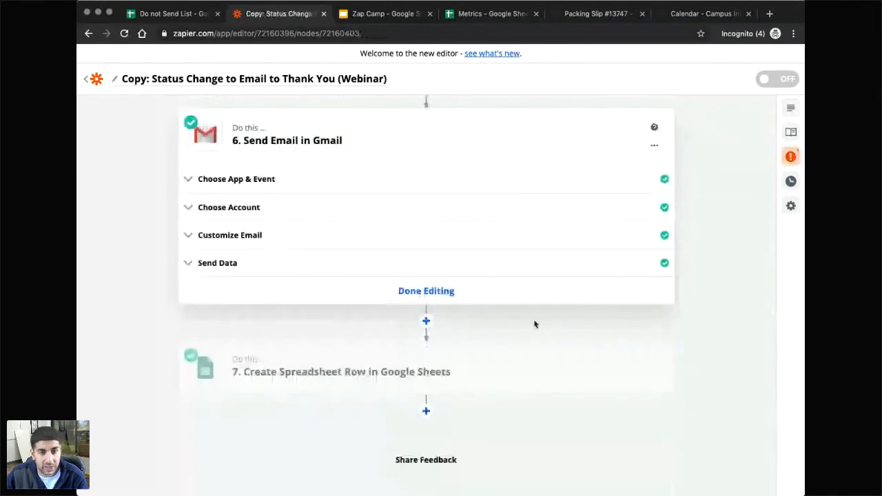
left_click(442, 303)
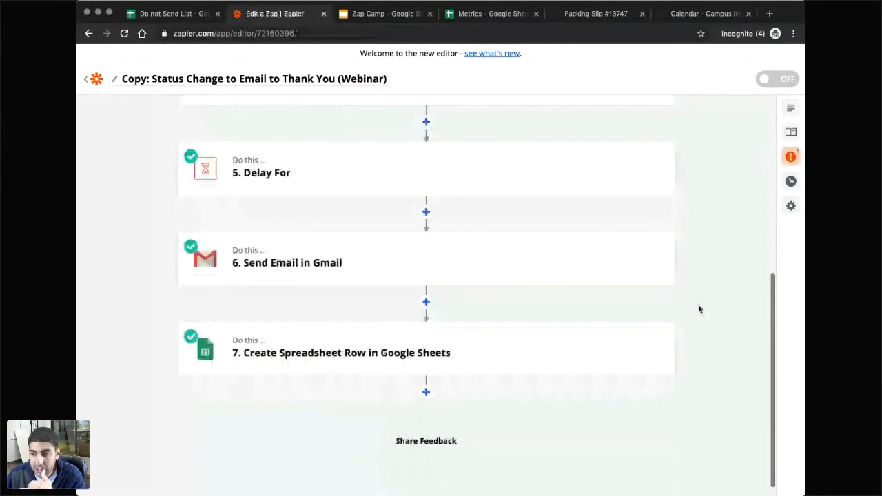
scroll(699, 309, "up", 5)
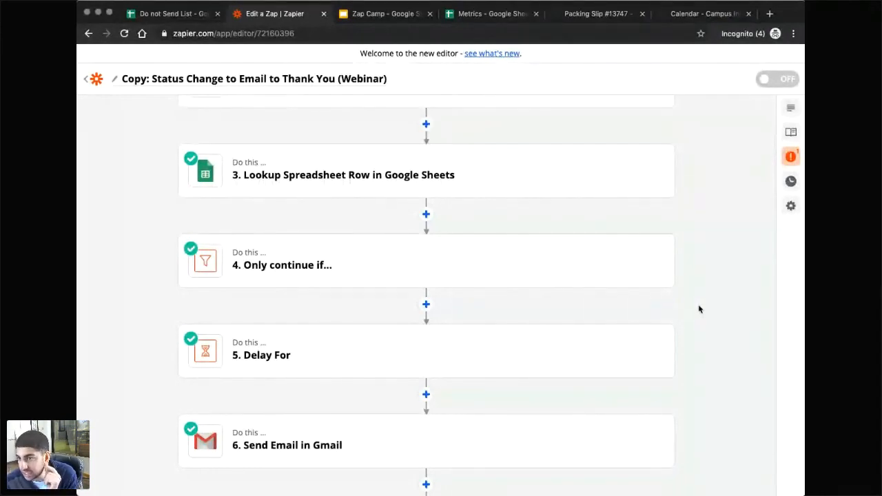
Search for Printavo under Connect this app on the Zapier dashboard and select it.
scroll(406, 216, "up", 3)
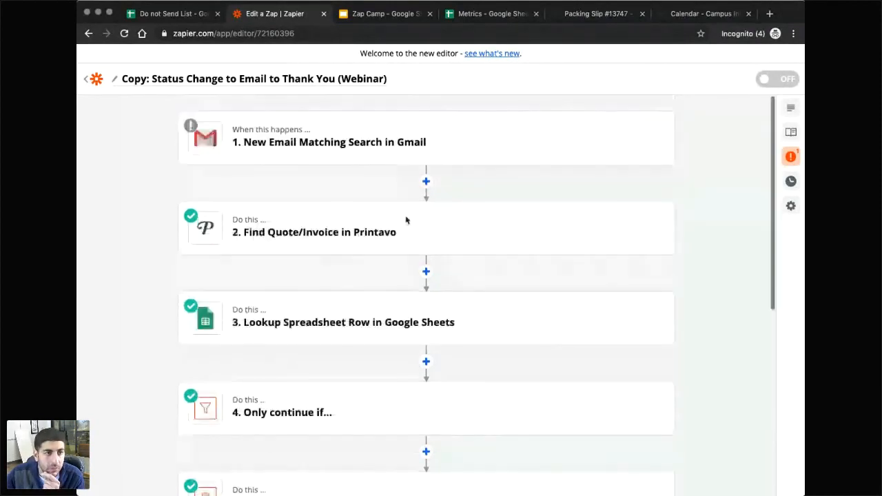
left_click(85, 82)
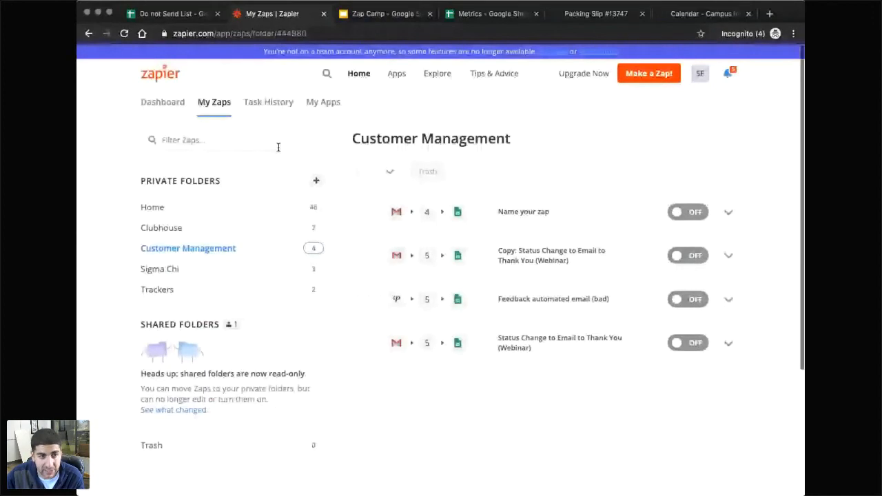
left_click(168, 103)
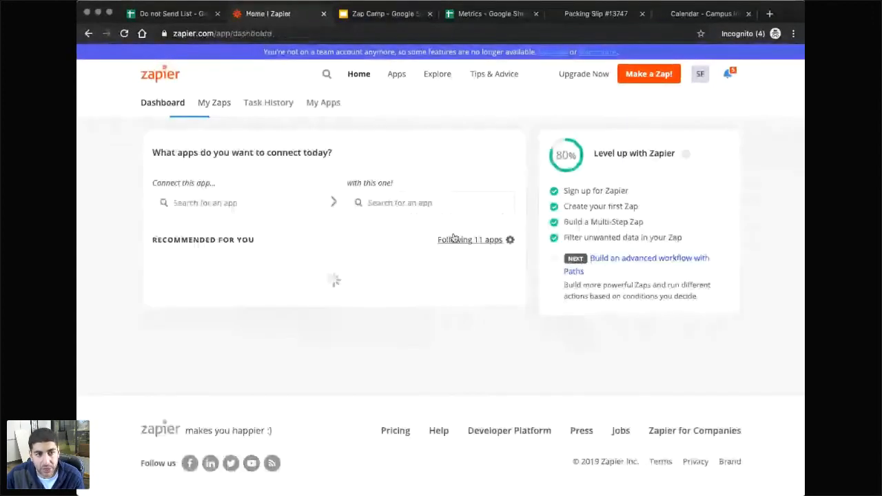
left_click(222, 205)
type("printa")
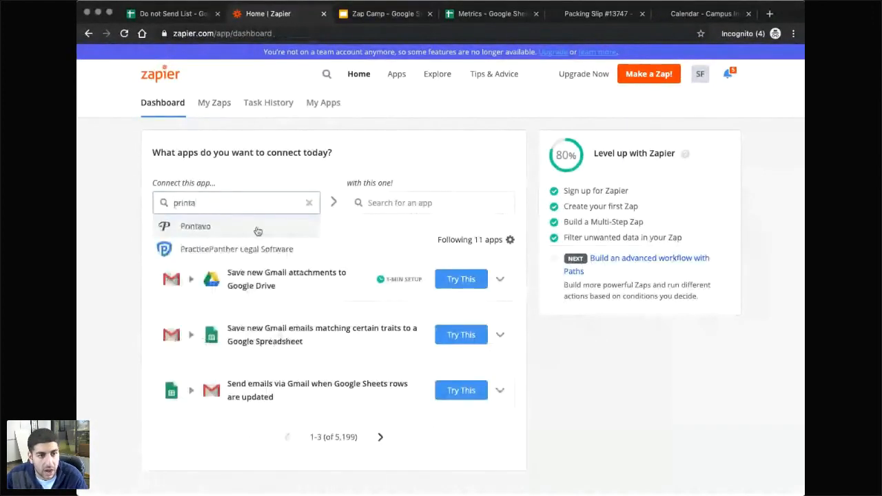
left_click(257, 231)
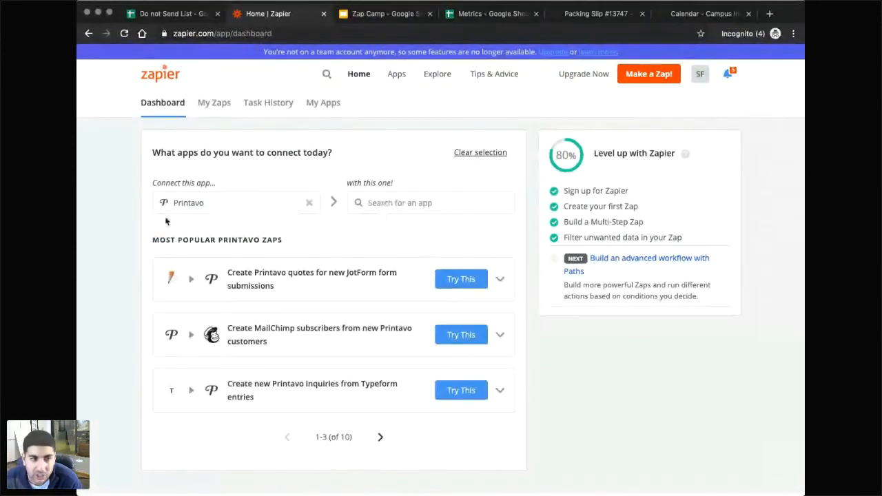
left_click(699, 14)
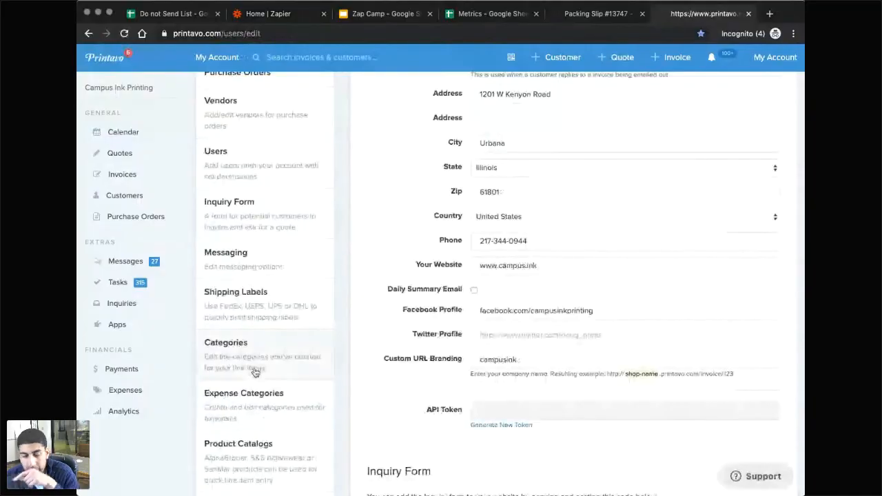
Look through Printavo's Preset Task List and return to the account settings.
scroll(255, 372, "down", 3)
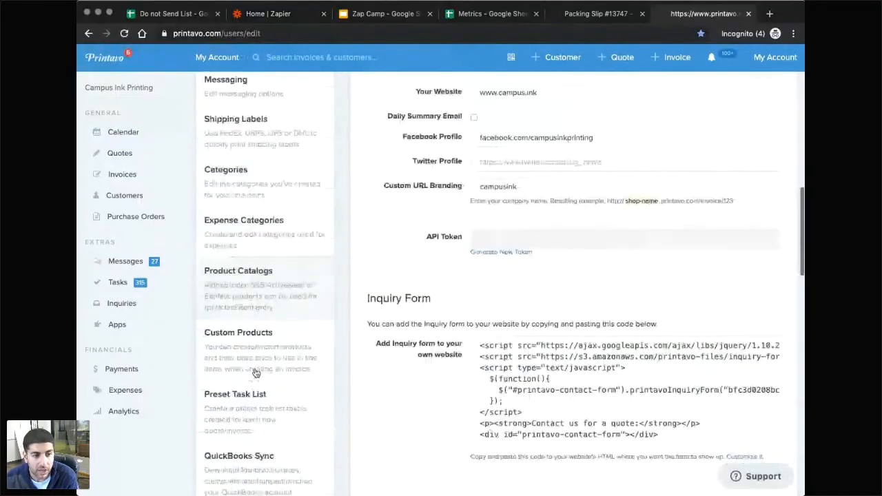
scroll(255, 372, "down", 1)
left_click(260, 384)
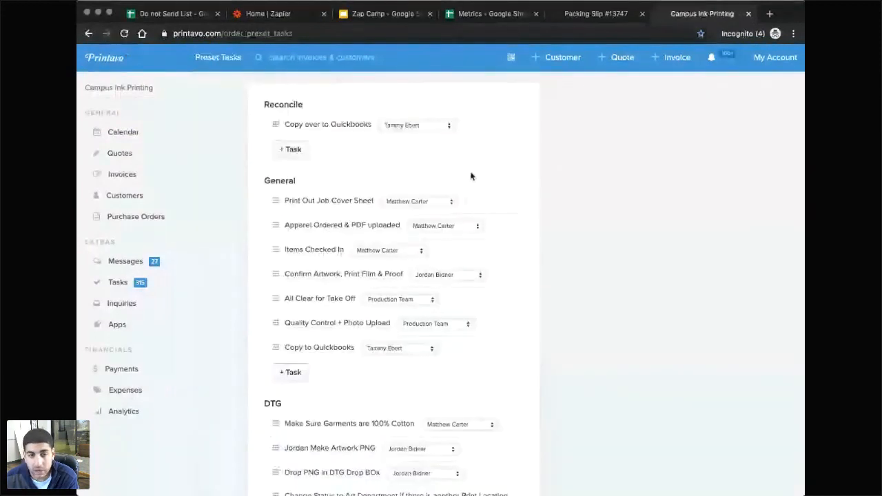
scroll(346, 252, "down", 10)
scroll(346, 252, "down", 18)
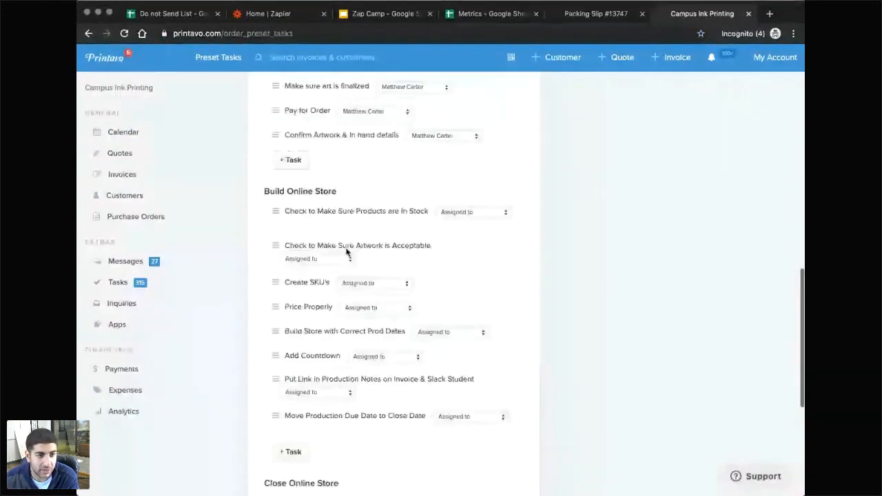
scroll(317, 330, "down", 2)
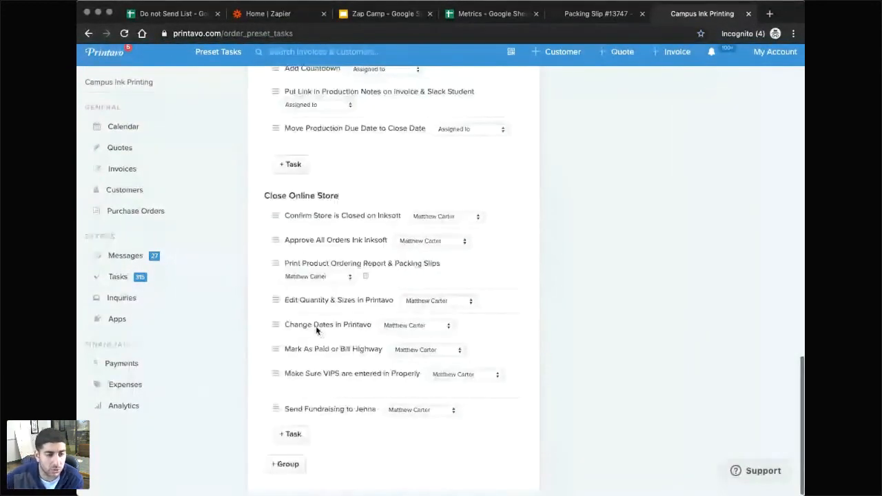
scroll(310, 218, "up", 12)
scroll(310, 218, "up", 10)
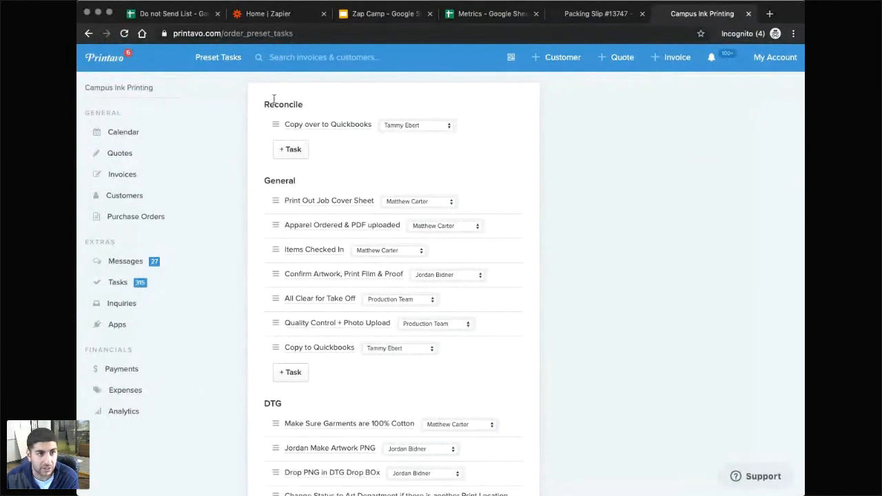
left_click(88, 33)
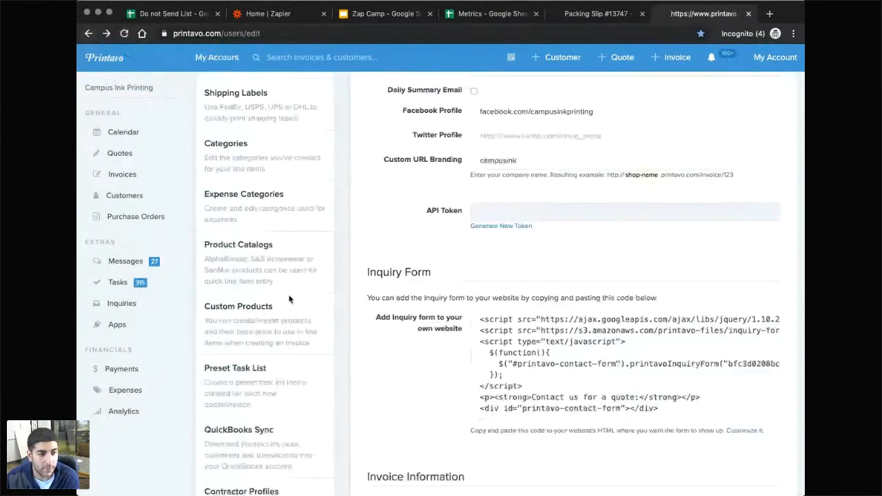
Open Printavo's Automation settings from the account page.
scroll(276, 301, "down", 2)
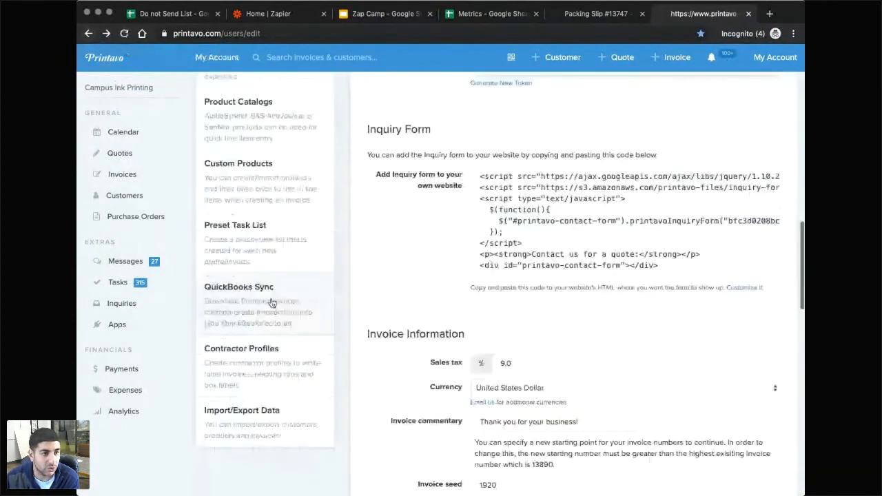
scroll(272, 302, "up", 4)
scroll(272, 302, "up", 4)
left_click(247, 237)
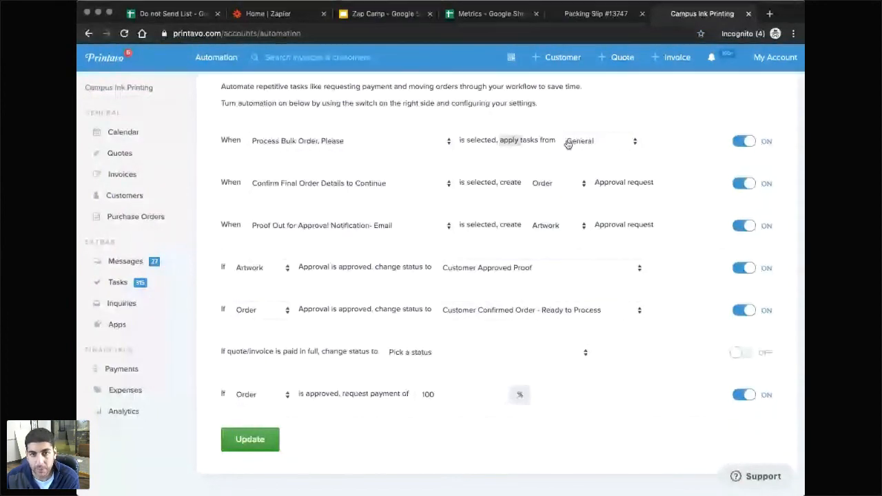
Leave the Printavo Automation page, with six rules on and paid-in-full off, for the Calendar.
left_click(668, 146)
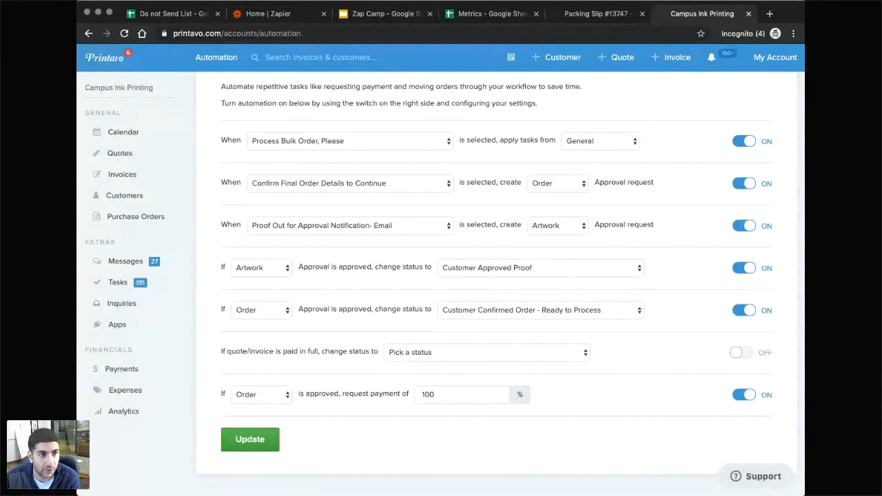
left_click(144, 139)
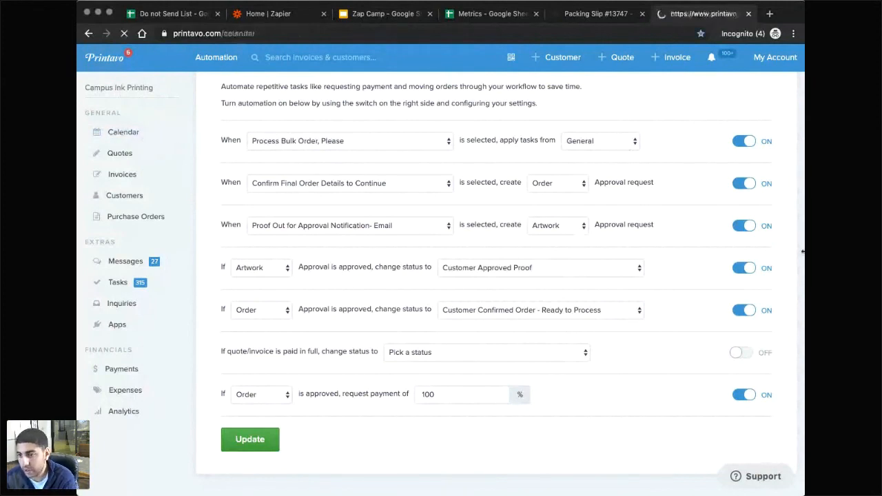